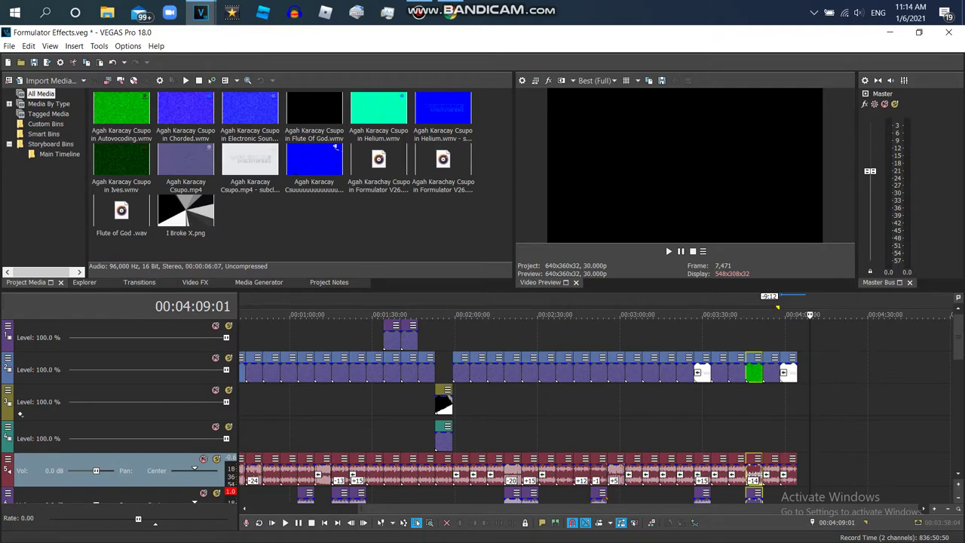
Step: Copy the green Autovocoding event with its grouped audio and paste it after the last clip on the timeline
{"action": "right_click", "coordinate": [753, 372]}
{"action": "left_click", "coordinate": [773, 191]}
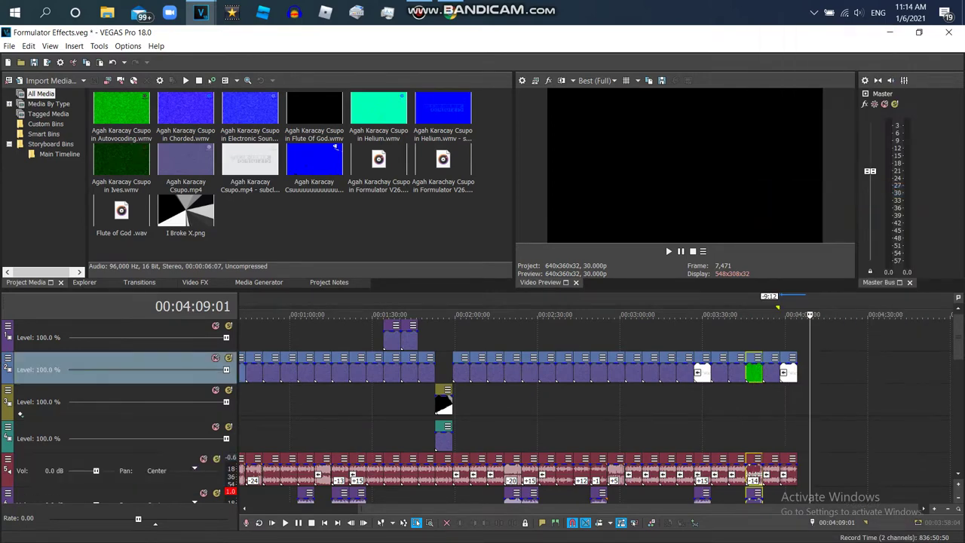
{"action": "right_click", "coordinate": [811, 354]}
{"action": "left_click", "coordinate": [832, 96]}
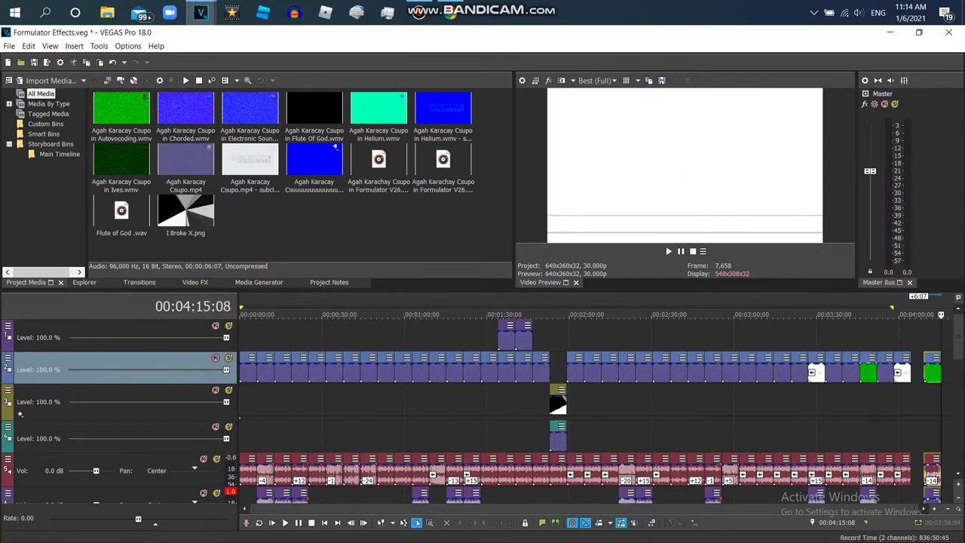
Step: Move the pasted Autovocoding event flush against the preceding clip and reverse it with its grouped audio
{"action": "left_click_drag", "start_coordinate": [933, 373], "coordinate": [923, 373]}
{"action": "right_click", "coordinate": [921, 372]}
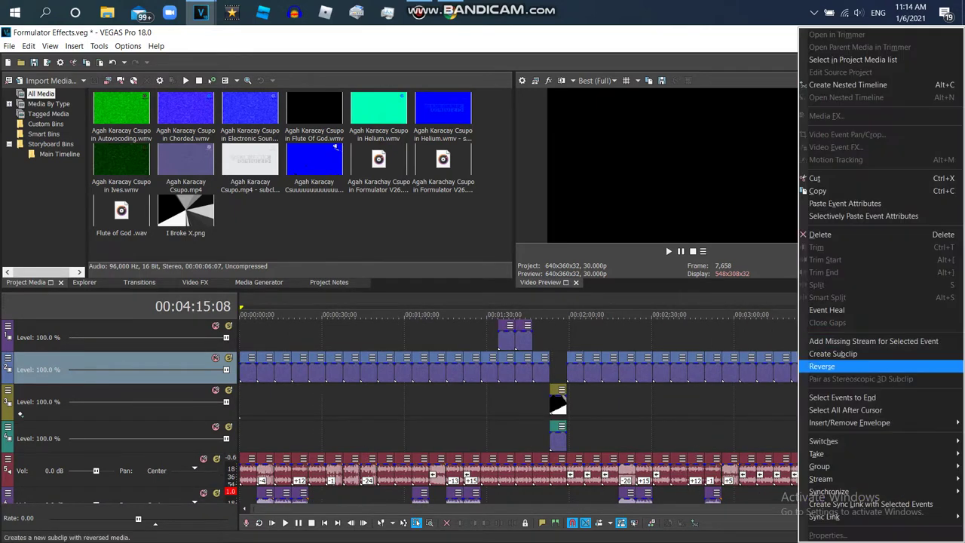
{"action": "left_click", "coordinate": [838, 366]}
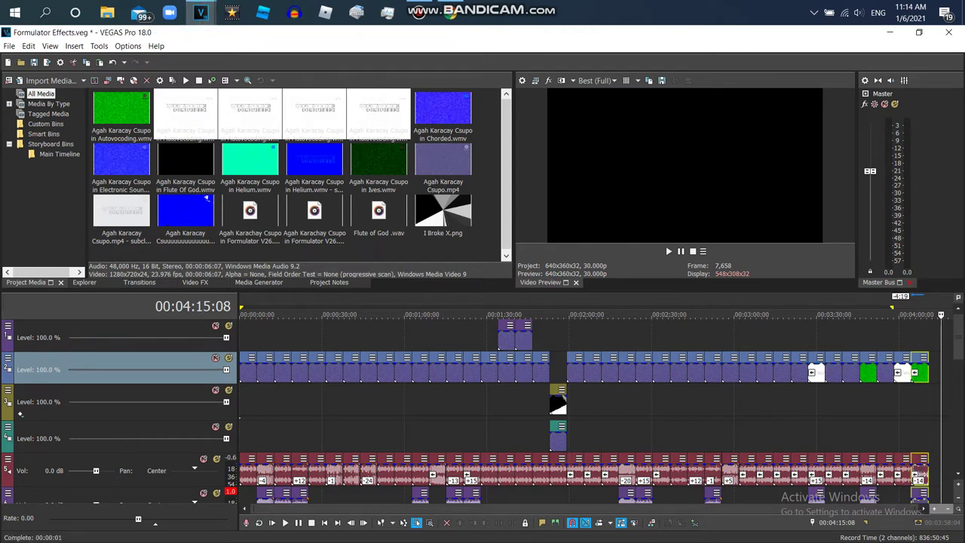
Step: Replace reversed Autovocoding subclip (1) in the project media with the "in Chorded.wmv" video from the video folder on the local disk
{"action": "scroll", "coordinate": [596, 407], "scroll_direction": "up", "scroll_amount": 7}
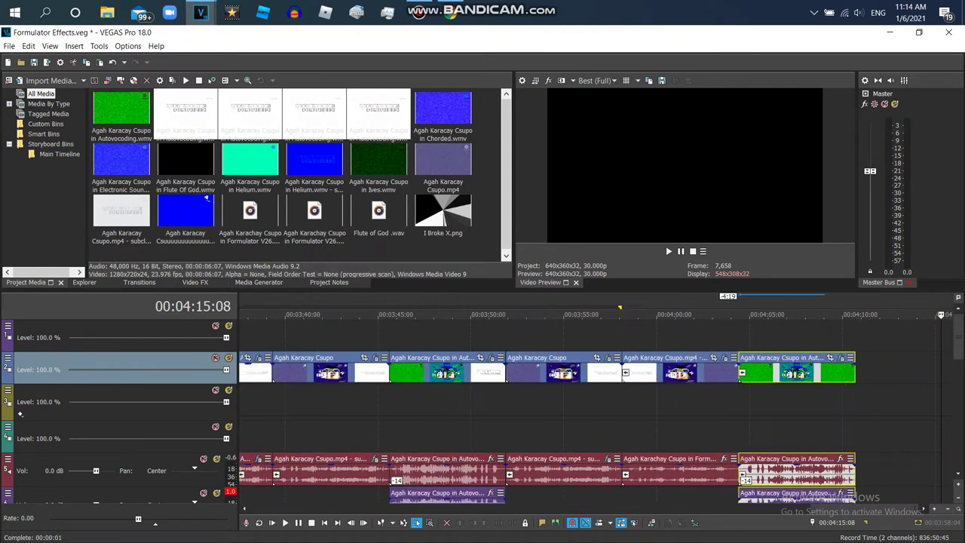
{"action": "scroll", "coordinate": [527, 407], "scroll_direction": "down", "scroll_amount": 2}
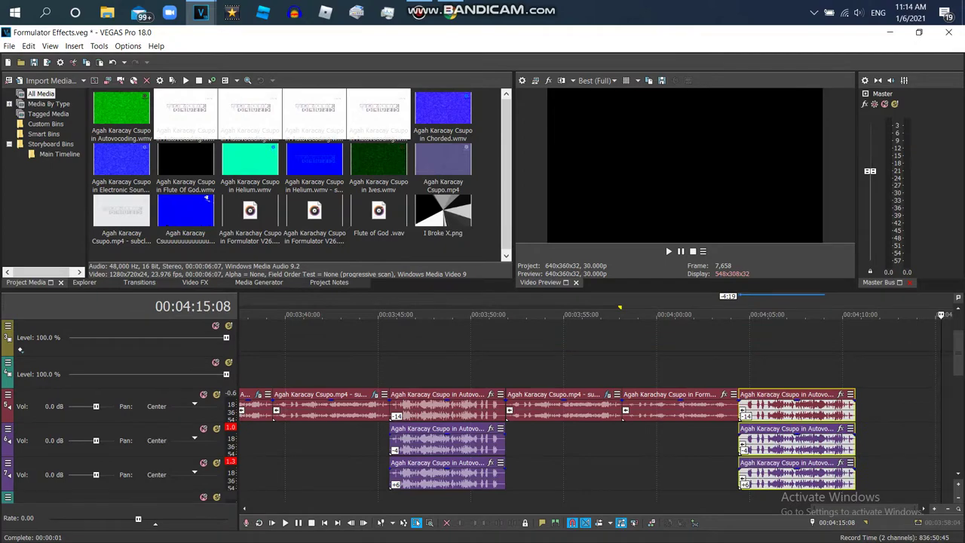
{"action": "right_click", "coordinate": [187, 115]}
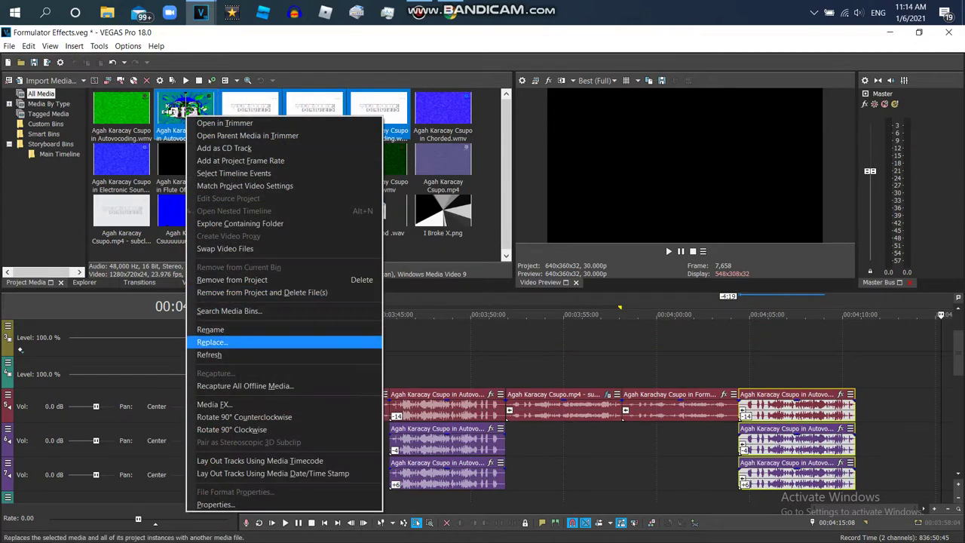
{"action": "left_click", "coordinate": [219, 341]}
{"action": "left_click", "coordinate": [54, 138]}
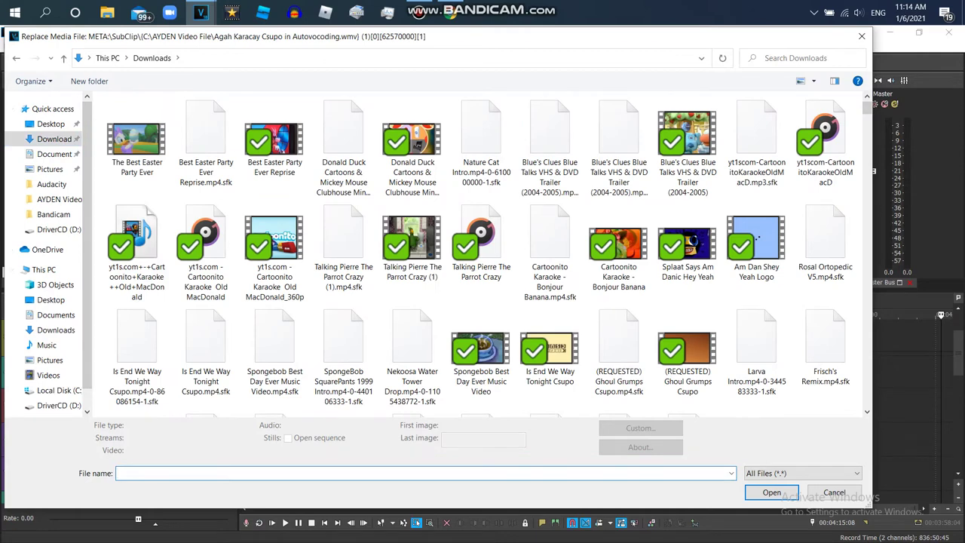
{"action": "type", "text": "a"}
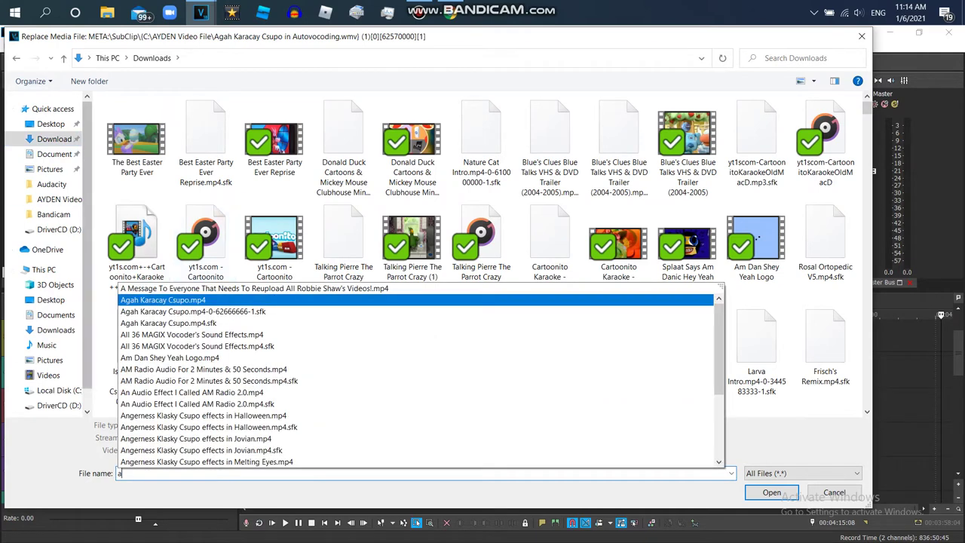
{"action": "left_click", "coordinate": [64, 199]}
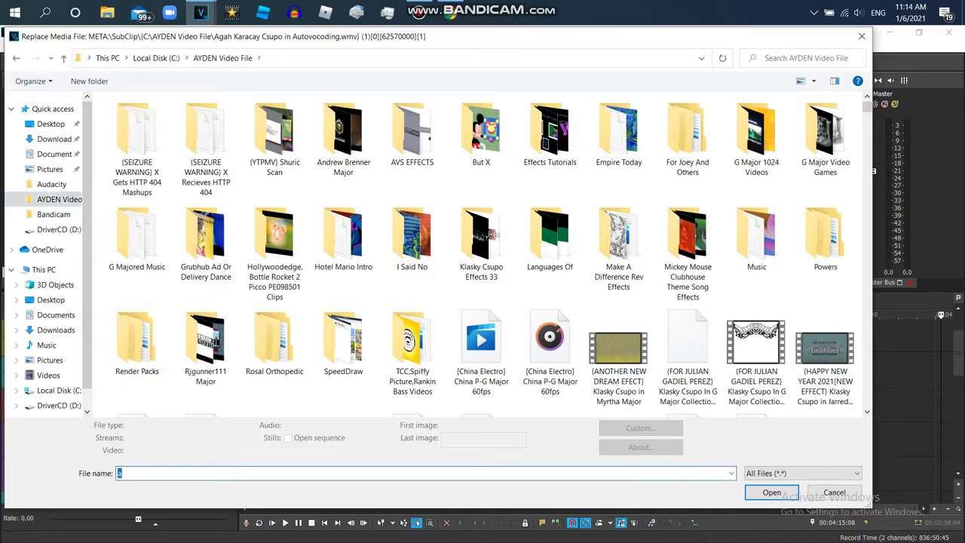
{"action": "type", "text": "agag"}
{"action": "key", "text": "BackSpace"}
{"action": "left_click_drag", "start_coordinate": [866, 107], "coordinate": [867, 125]}
{"action": "double_click", "coordinate": [825, 162]}
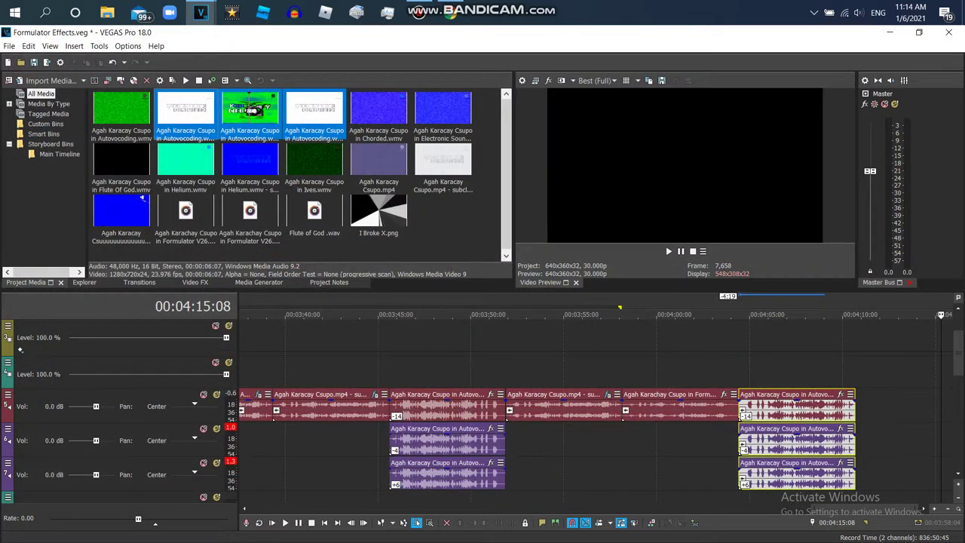
Step: Replace reversed Autovocoding subclip (3) in the project media with the "in Chorded.wmv" video
{"action": "right_click", "coordinate": [250, 111]}
{"action": "left_click", "coordinate": [286, 341]}
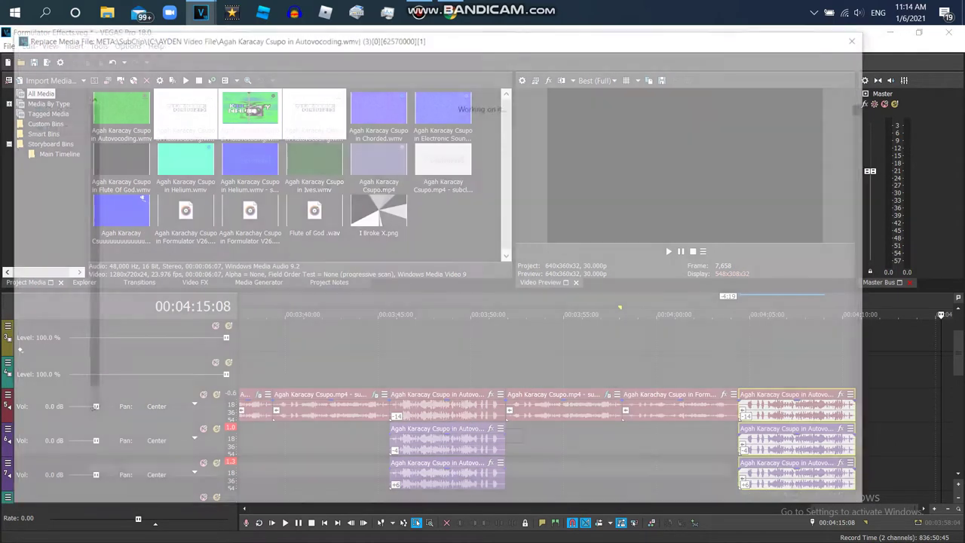
{"action": "type", "text": "aga"}
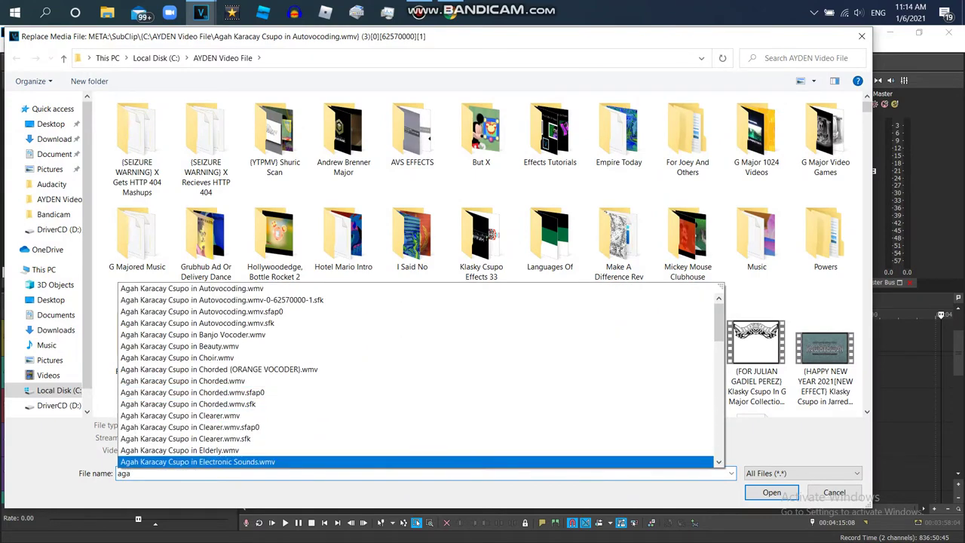
{"action": "left_click", "coordinate": [226, 380]}
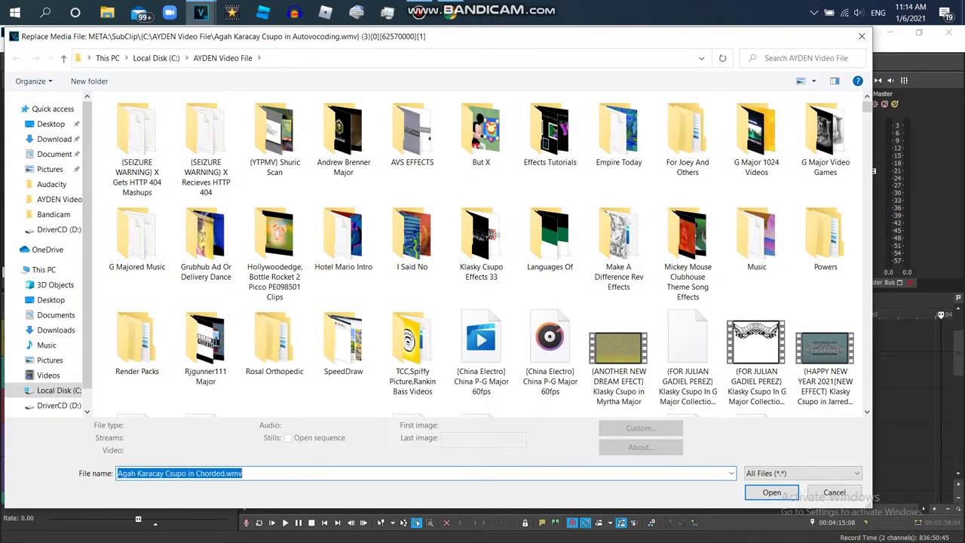
{"action": "key", "text": "Return"}
Step: Replace reversed Autovocoding subclip (2) in the project media with the "in Chorded.wmv" video
{"action": "right_click", "coordinate": [195, 118]}
{"action": "left_click", "coordinate": [221, 345]}
{"action": "type", "text": "aga"}
{"action": "key", "text": "Down"}
{"action": "key", "text": "Down"}
{"action": "key", "text": "Down"}
{"action": "key", "text": "Down"}
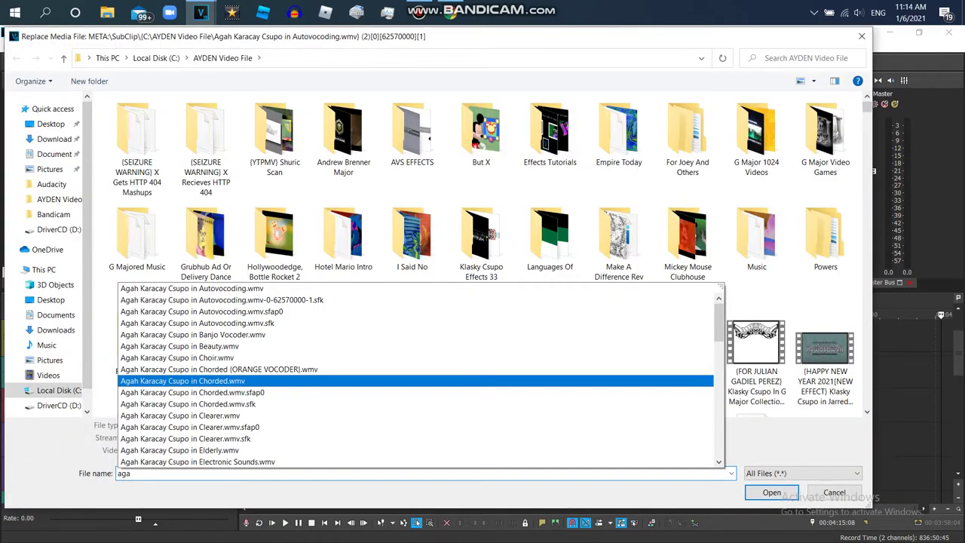
{"action": "key", "text": "Return"}
{"action": "key", "text": "Return"}
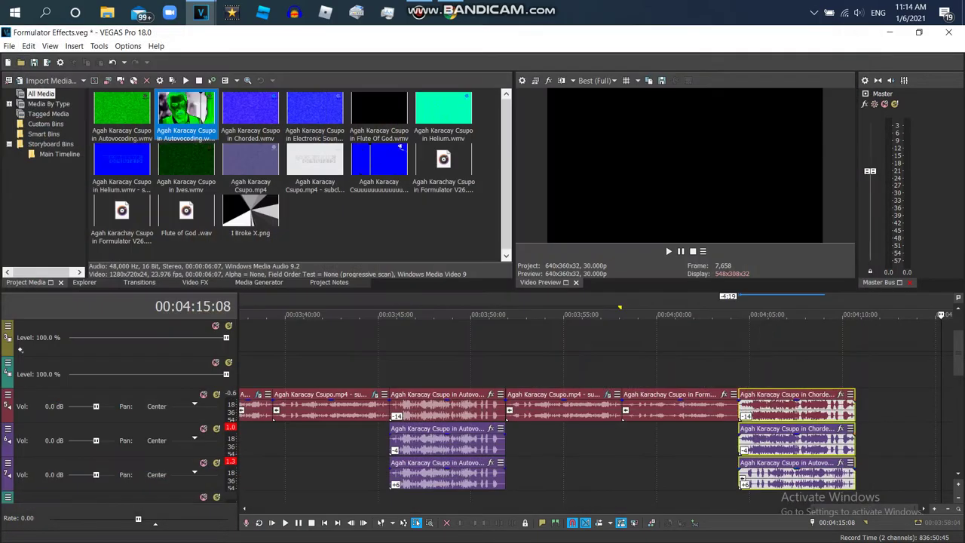
Step: Replace the remaining reversed Autovocoding subclip (4) with the "in Chorded.wmv" video and play back the new timeline section
{"action": "right_click", "coordinate": [201, 108]}
{"action": "left_click", "coordinate": [226, 336]}
{"action": "type", "text": "aga"}
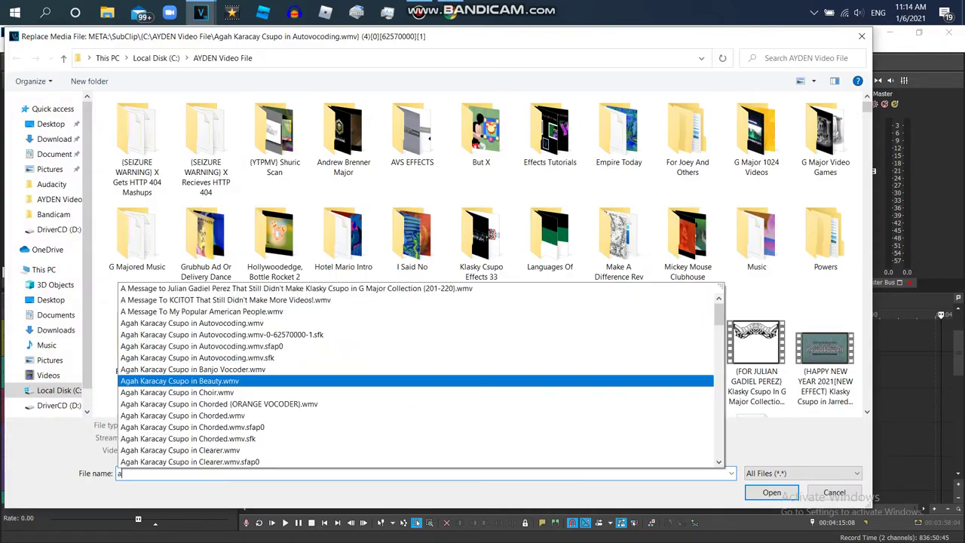
{"action": "key", "text": "Return"}
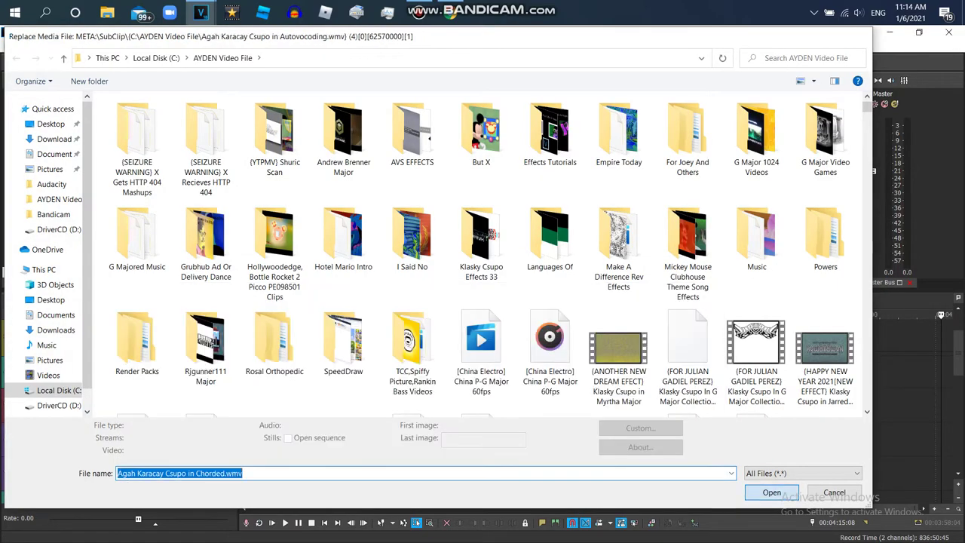
{"action": "key", "text": "Return"}
{"action": "key", "text": "space"}
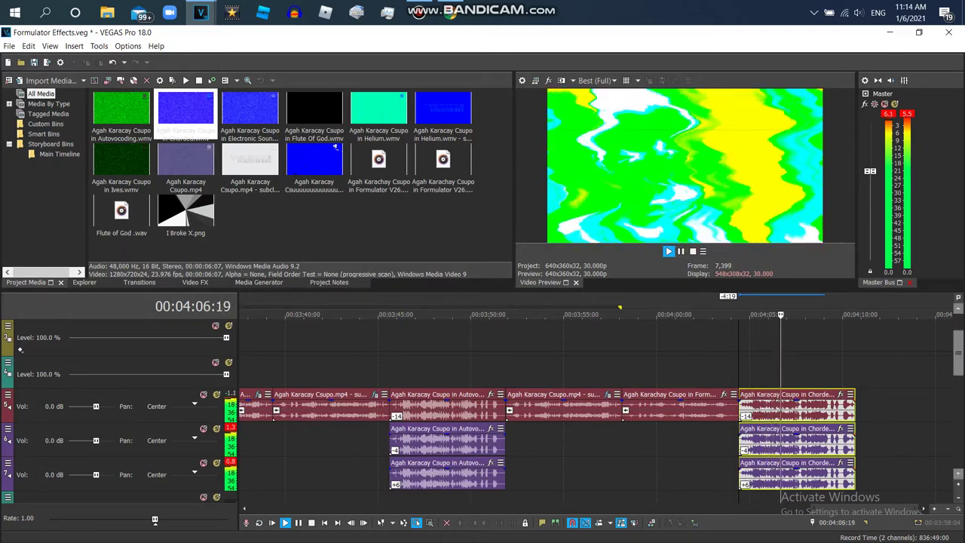
{"action": "left_click_drag", "start_coordinate": [958, 352], "coordinate": [958, 335]}
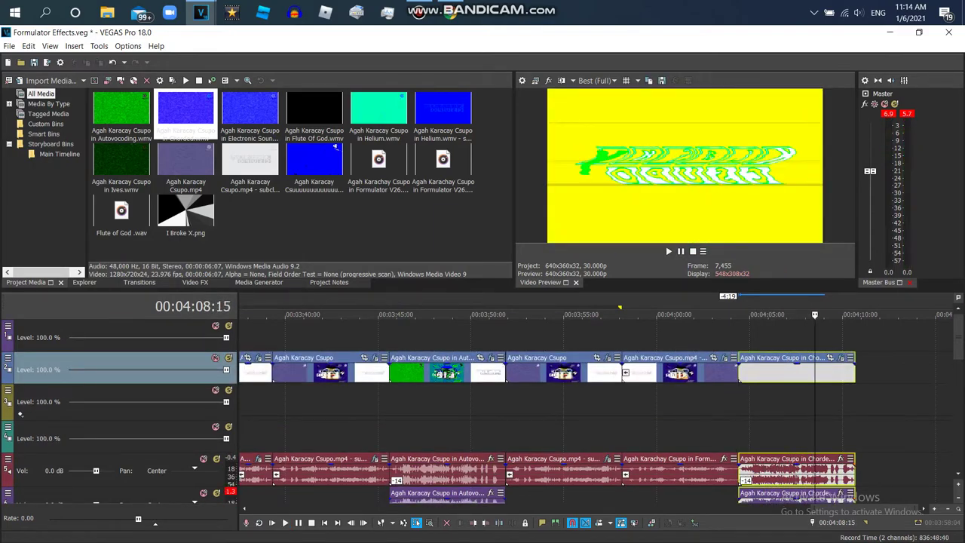
Step: Switch to YouTube in Chrome and play "An Effect I Call Formulator V41" from the Formulator playlist
{"action": "key", "text": "alt+Tab"}
{"action": "scroll", "coordinate": [477, 332], "scroll_direction": "down", "scroll_amount": 2}
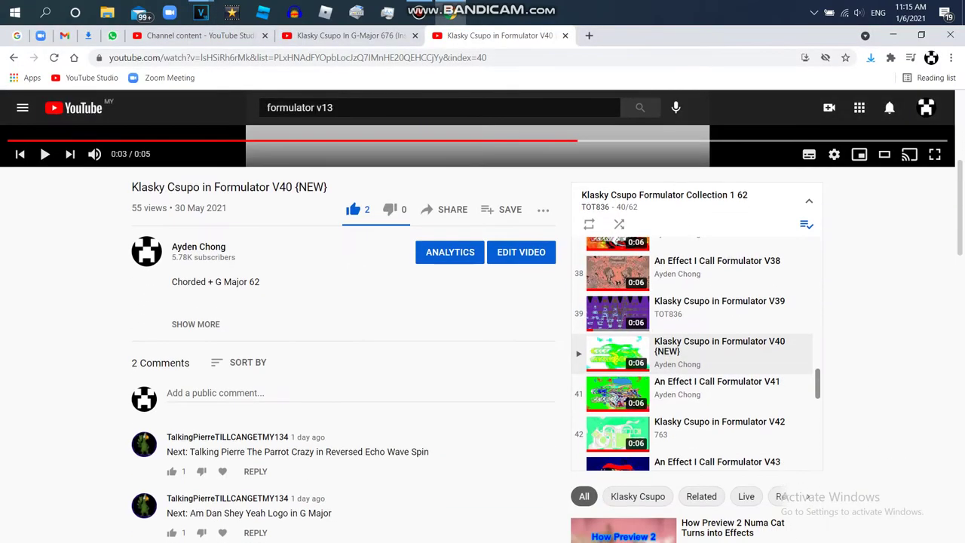
{"action": "left_click", "coordinate": [690, 392]}
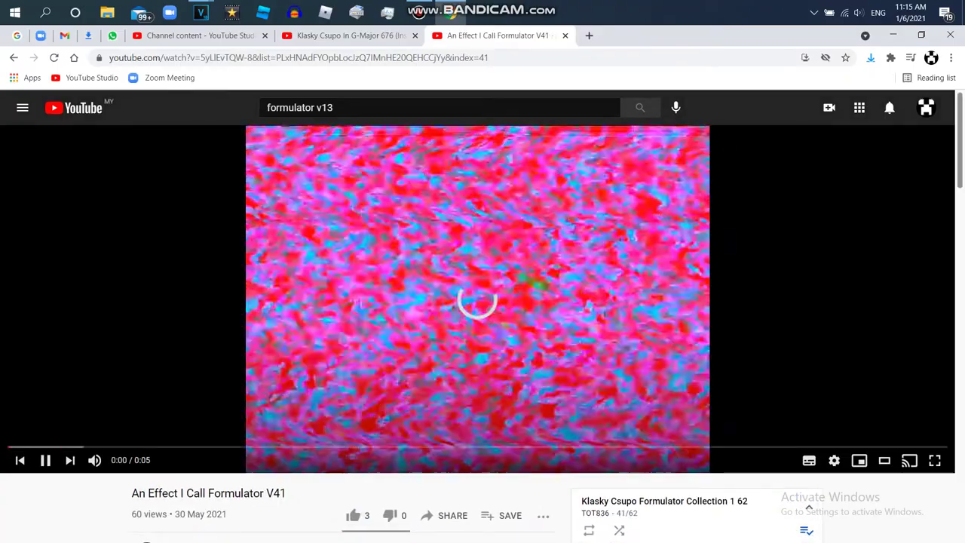
{"action": "key", "text": "space"}
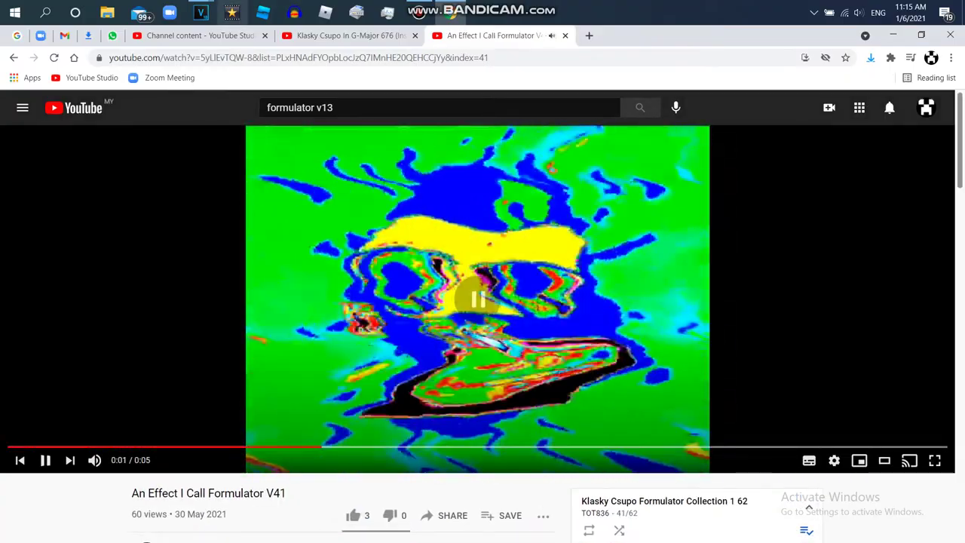
Step: Return to VEGAS Pro, copy the last Chorded event with its grouped audio and paste it at 00:04:11:18
{"action": "key", "text": "alt+Tab"}
{"action": "right_click", "coordinate": [780, 372]}
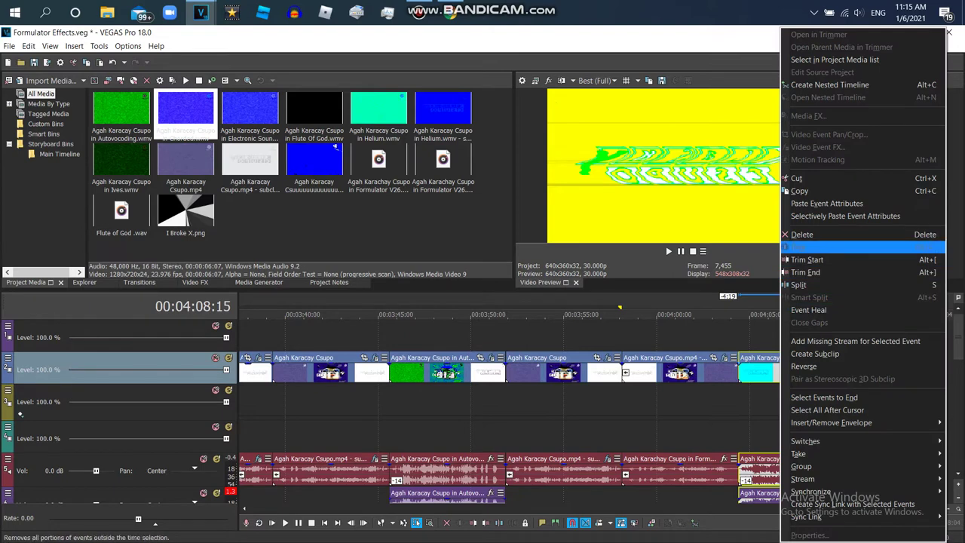
{"action": "left_click", "coordinate": [805, 191]}
{"action": "left_click", "coordinate": [872, 370]}
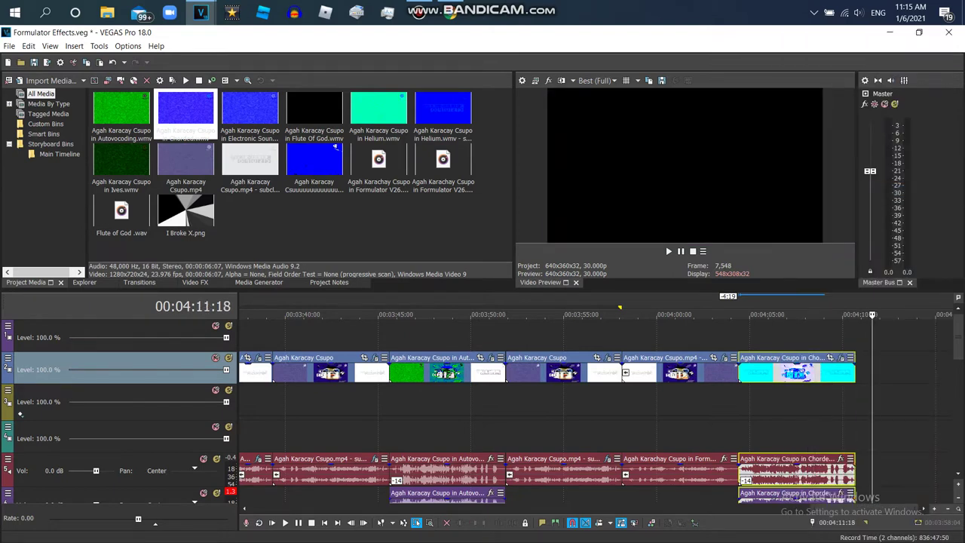
{"action": "right_click", "coordinate": [872, 370]}
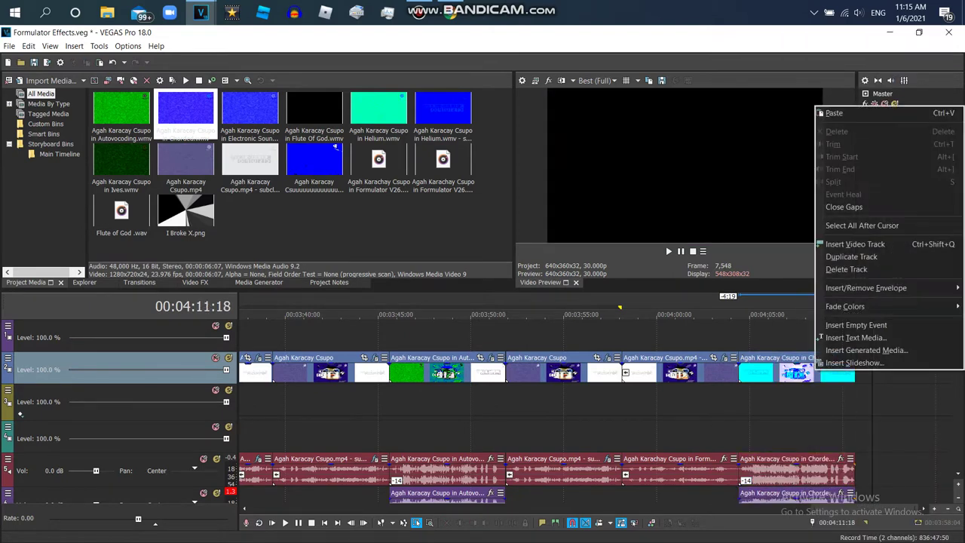
{"action": "left_click", "coordinate": [840, 112]}
Step: Move the pasted Chorded event flush against the preceding clip and reverse it with its grouped audio
{"action": "left_click_drag", "start_coordinate": [878, 371], "coordinate": [861, 371]}
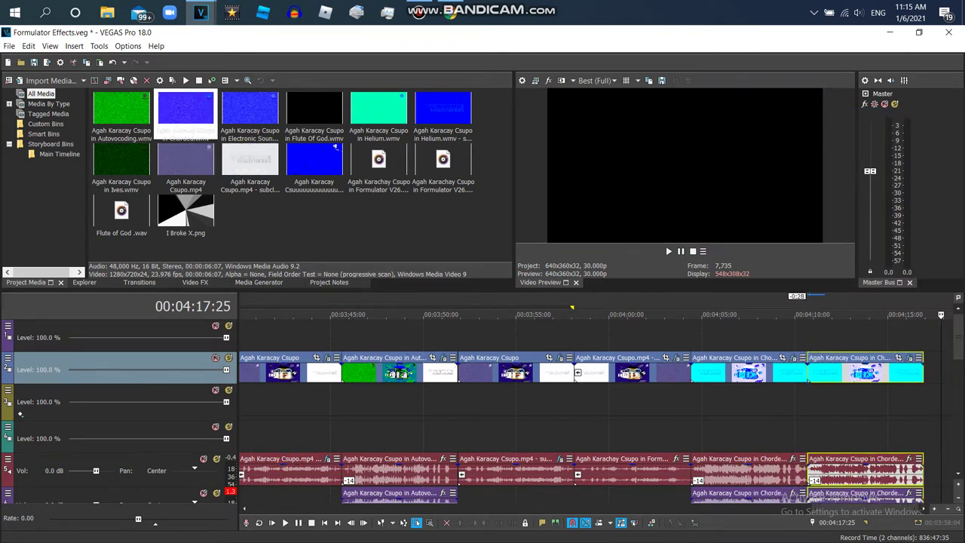
{"action": "right_click", "coordinate": [808, 379]}
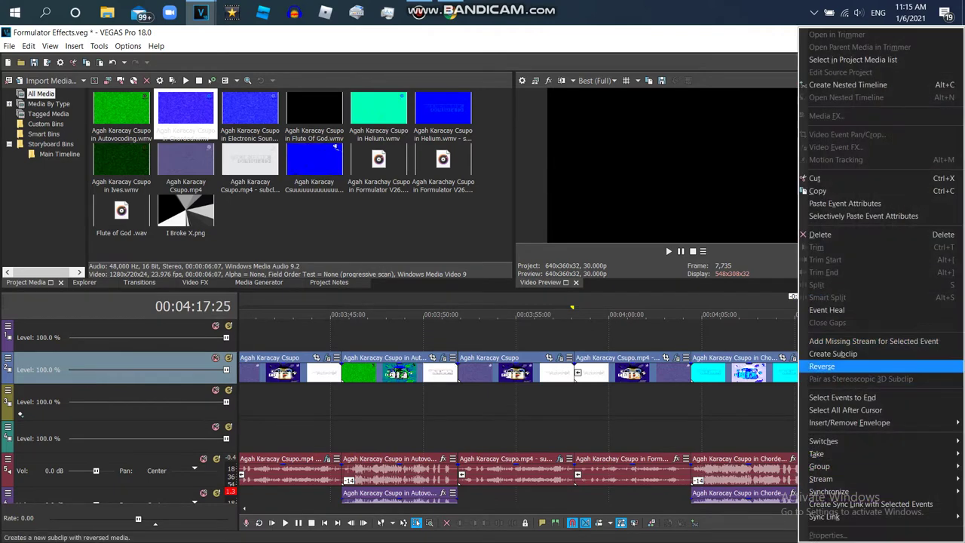
{"action": "left_click", "coordinate": [814, 379]}
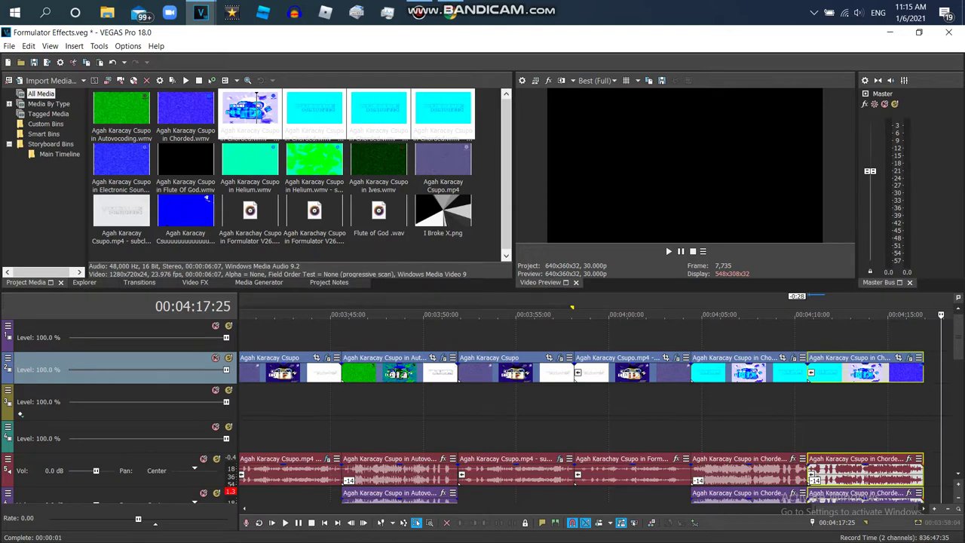
Step: Replace reversed Chorded subclip (1) in the project media with the "in Clearer.wmv" video
{"action": "right_click", "coordinate": [254, 113]}
{"action": "left_click", "coordinate": [286, 339]}
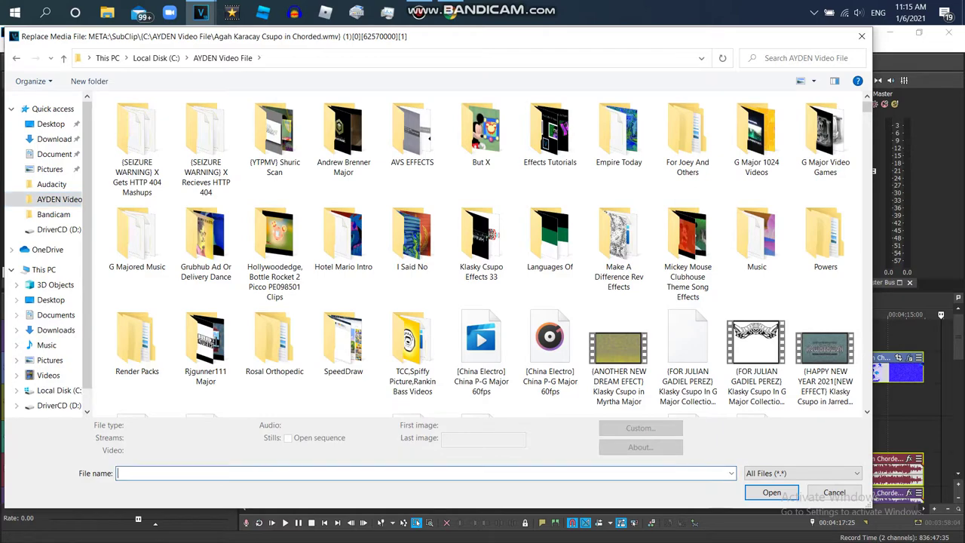
{"action": "type", "text": "ag"}
{"action": "left_click", "coordinate": [180, 428]}
{"action": "left_click", "coordinate": [771, 492]}
Step: Replace reversed Chorded subclip (3) in the project media with the "in Clearer.wmv" video
{"action": "right_click", "coordinate": [315, 113]}
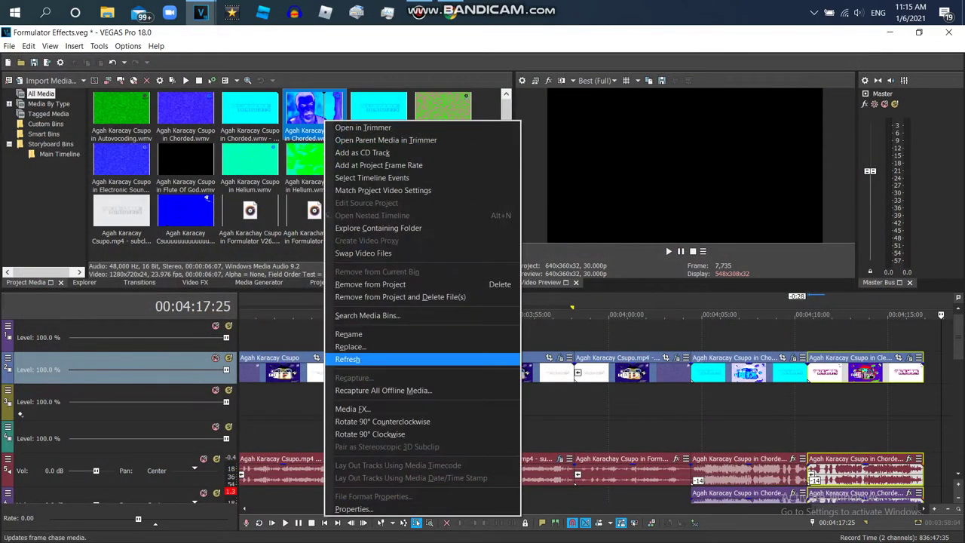
{"action": "left_click", "coordinate": [355, 360]}
{"action": "type", "text": "aga"}
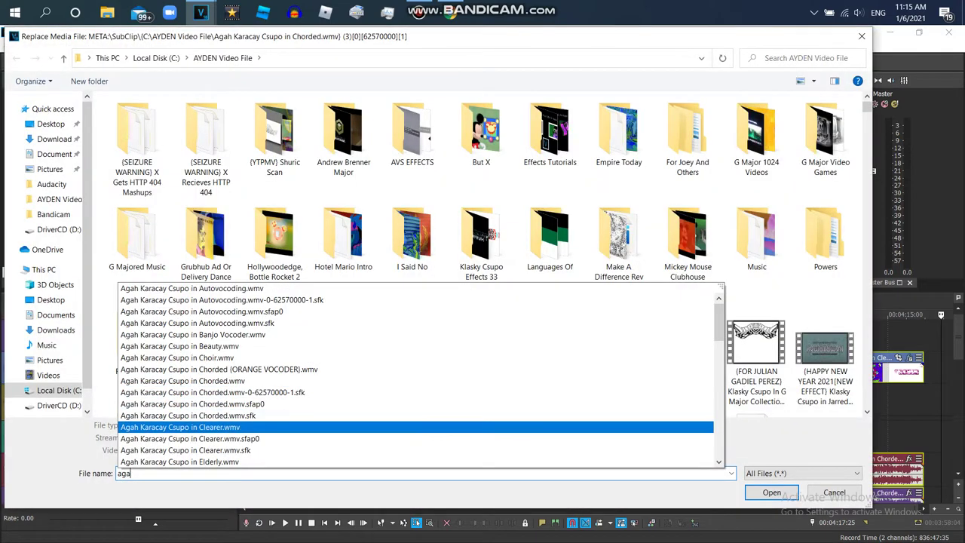
{"action": "left_click", "coordinate": [180, 428]}
{"action": "key", "text": "Return"}
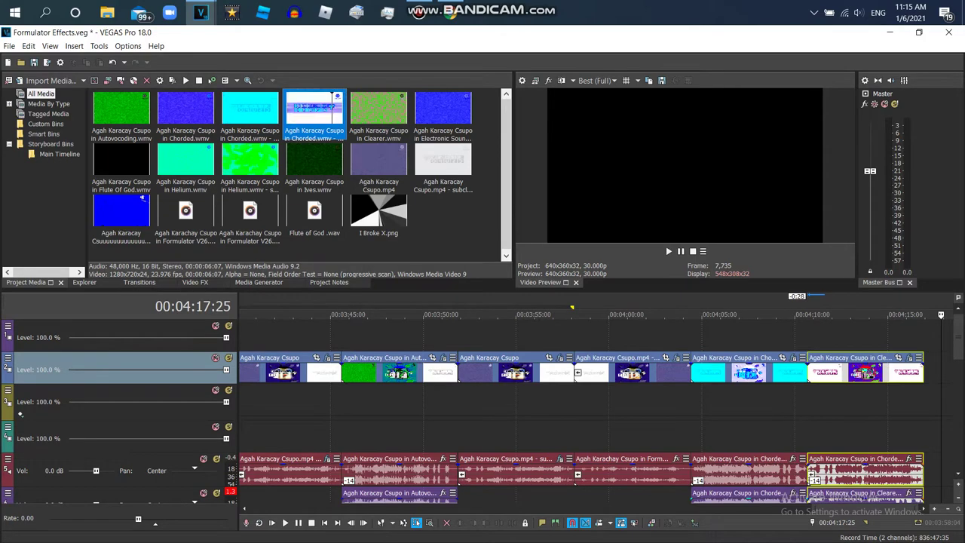
Step: Replace the second of the two remaining reversed Chorded subclips with the "in Clearer.wmv" video
{"action": "right_click", "coordinate": [313, 115]}
{"action": "left_click", "coordinate": [339, 340]}
{"action": "type", "text": "ag"}
{"action": "left_click", "coordinate": [180, 427]}
{"action": "key", "text": "Return"}
Step: Replace the last remaining reversed Chorded subclip in the project media with the "in Clearer.wmv" video
{"action": "left_click", "coordinate": [247, 115]}
{"action": "right_click", "coordinate": [245, 110]}
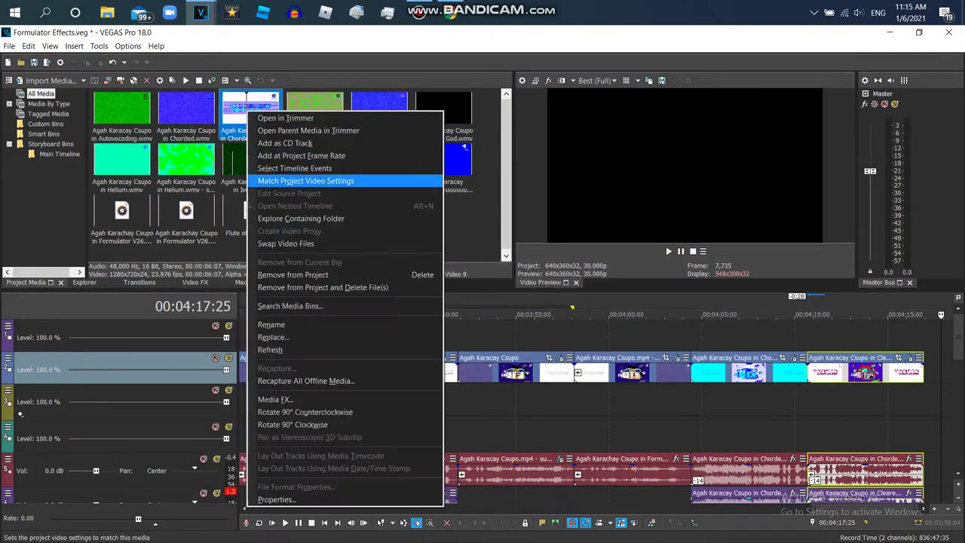
{"action": "left_click", "coordinate": [271, 337]}
{"action": "type", "text": "aga"}
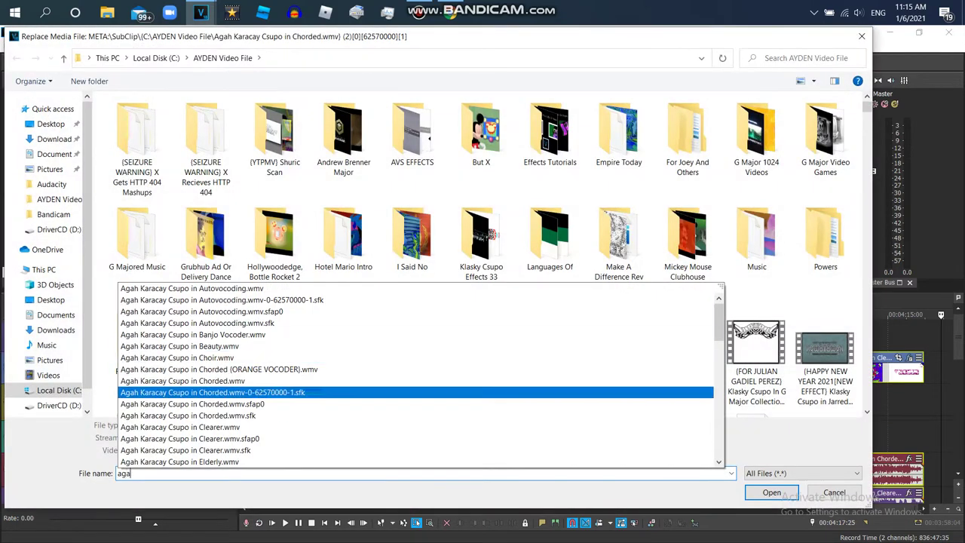
{"action": "left_click", "coordinate": [256, 427]}
{"action": "key", "text": "Return"}
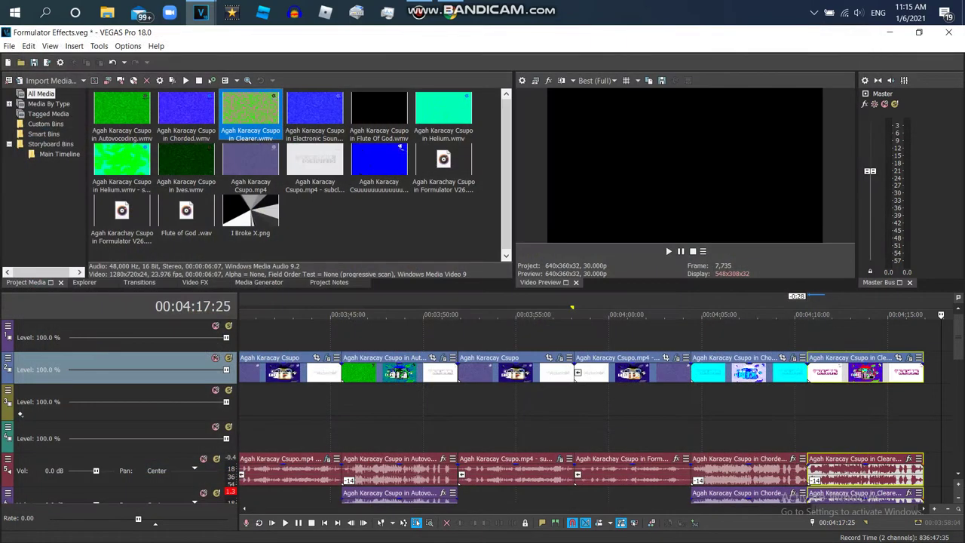
Step: Play back the new Clearer event from its beginning and check its three stacked audio tracks
{"action": "left_click", "coordinate": [812, 314]}
{"action": "key", "text": "space"}
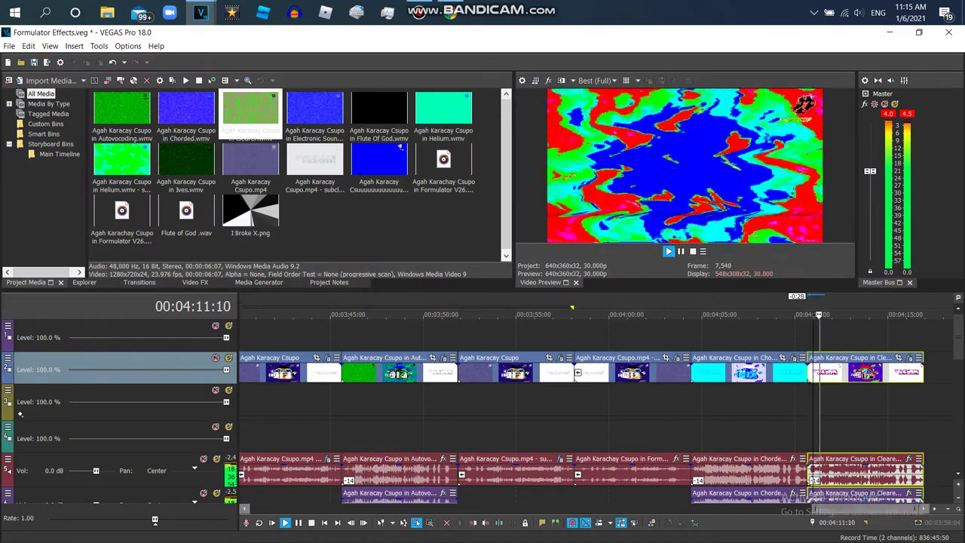
{"action": "scroll", "coordinate": [319, 407], "scroll_direction": "down", "scroll_amount": 3}
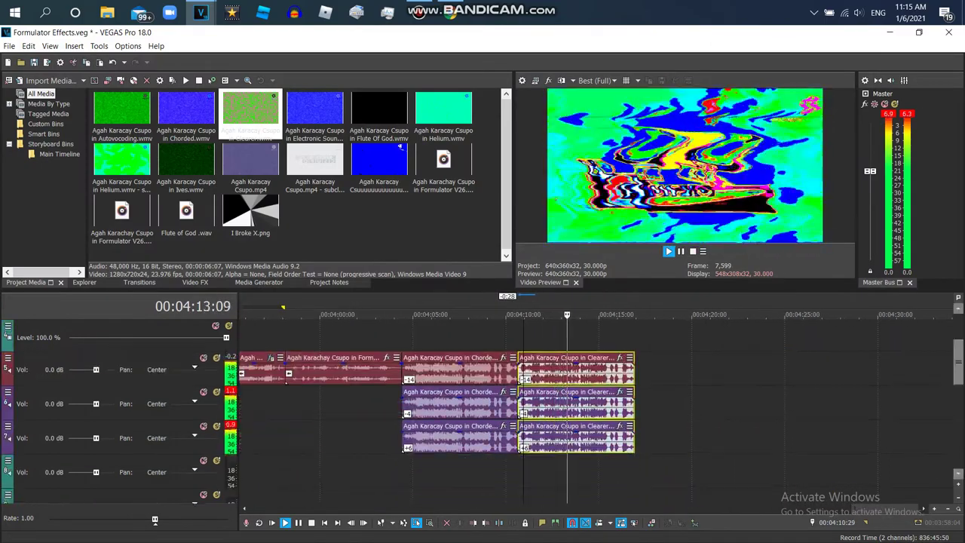
{"action": "scroll", "coordinate": [319, 407], "scroll_direction": "up", "scroll_amount": 2}
{"action": "key", "text": "Return"}
Step: Switch to the browser, play the Formulator V41 video for comparison and return to VEGAS Pro
{"action": "left_click", "coordinate": [450, 12]}
{"action": "key", "text": "space"}
{"action": "key", "text": "space"}
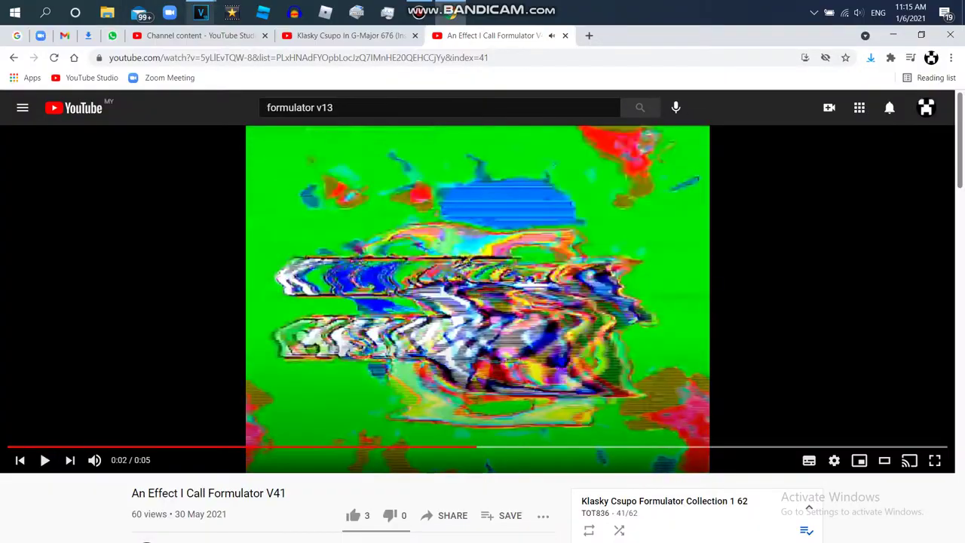
{"action": "mouse_move", "coordinate": [200, 12]}
{"action": "left_click", "coordinate": [128, 72]}
Step: Duplicate the Clearer event with its grouped audio, place the copy flush after the original and reverse it
{"action": "right_click", "coordinate": [572, 341]}
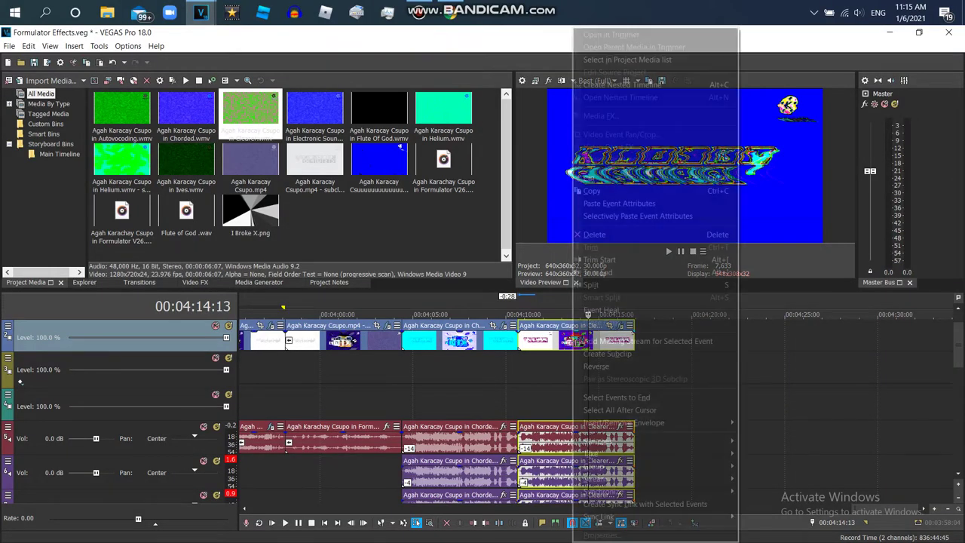
{"action": "left_click", "coordinate": [595, 191]}
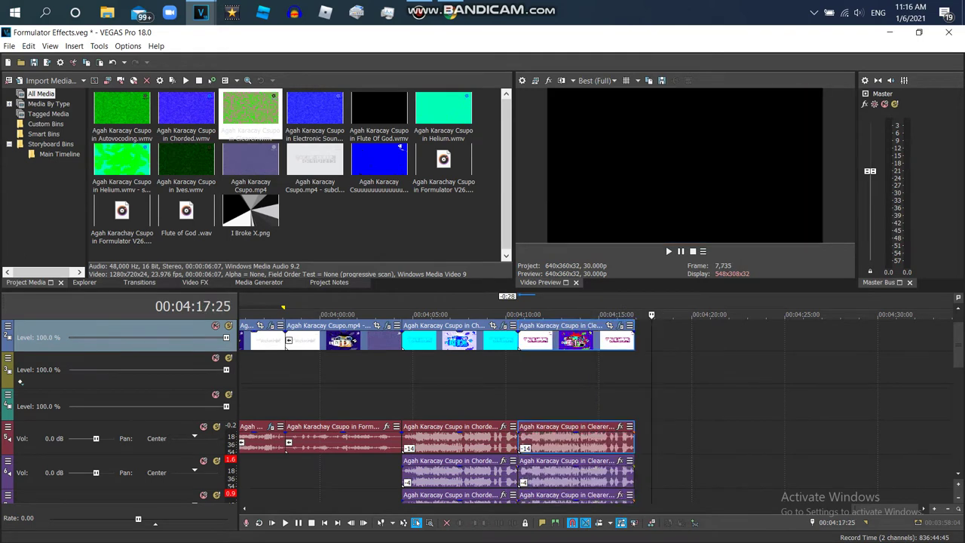
{"action": "right_click", "coordinate": [667, 339]}
{"action": "left_click", "coordinate": [693, 75]}
{"action": "left_click_drag", "start_coordinate": [697, 339], "coordinate": [679, 339]}
{"action": "right_click", "coordinate": [676, 340]}
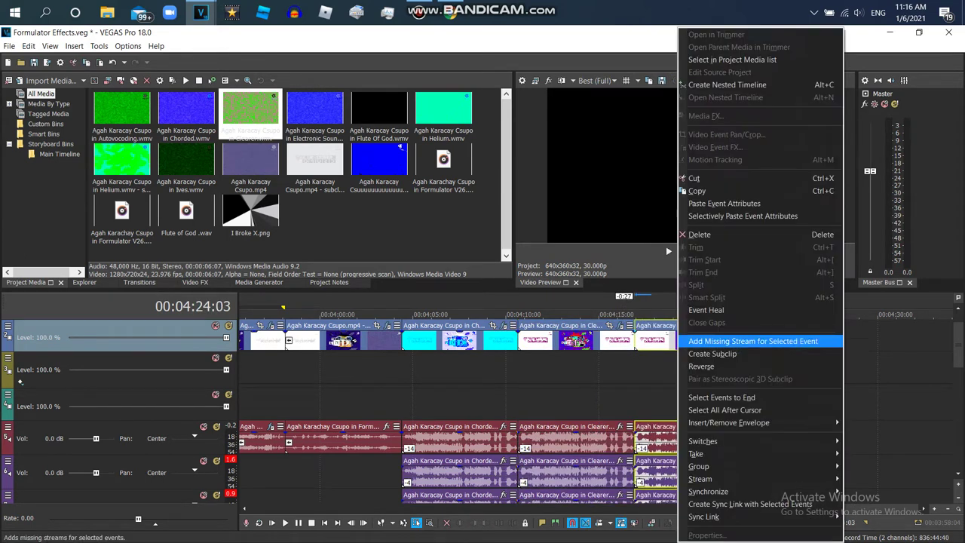
{"action": "left_click", "coordinate": [716, 365]}
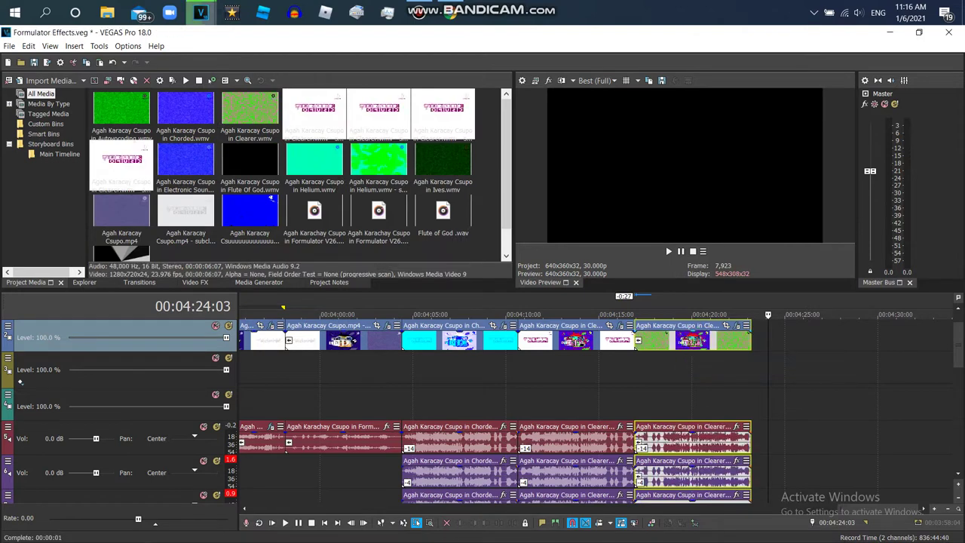
Step: Remove three Clearer subclips from the project media
{"action": "left_click_drag", "start_coordinate": [484, 118], "coordinate": [352, 110]}
{"action": "right_click", "coordinate": [327, 112]}
{"action": "left_click", "coordinate": [362, 274]}
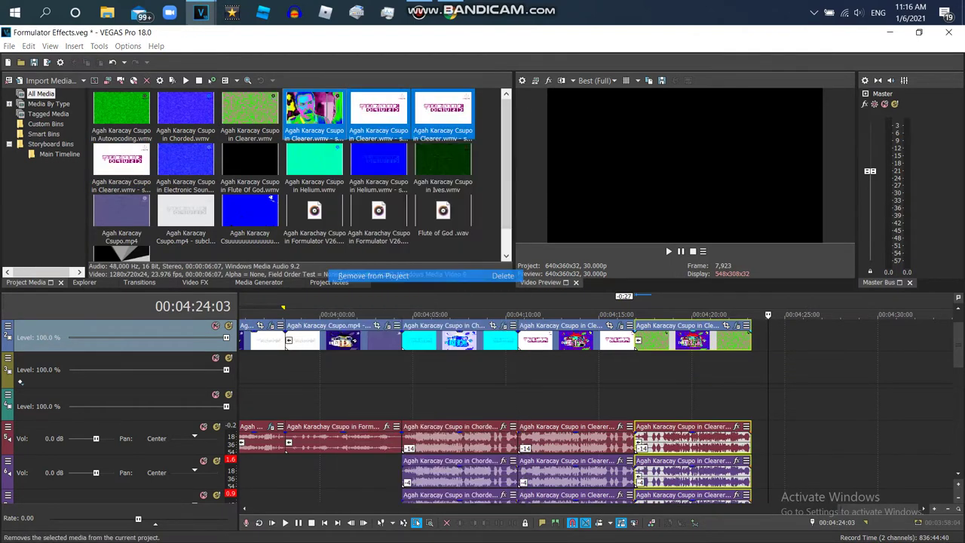
{"action": "left_click", "coordinate": [574, 247]}
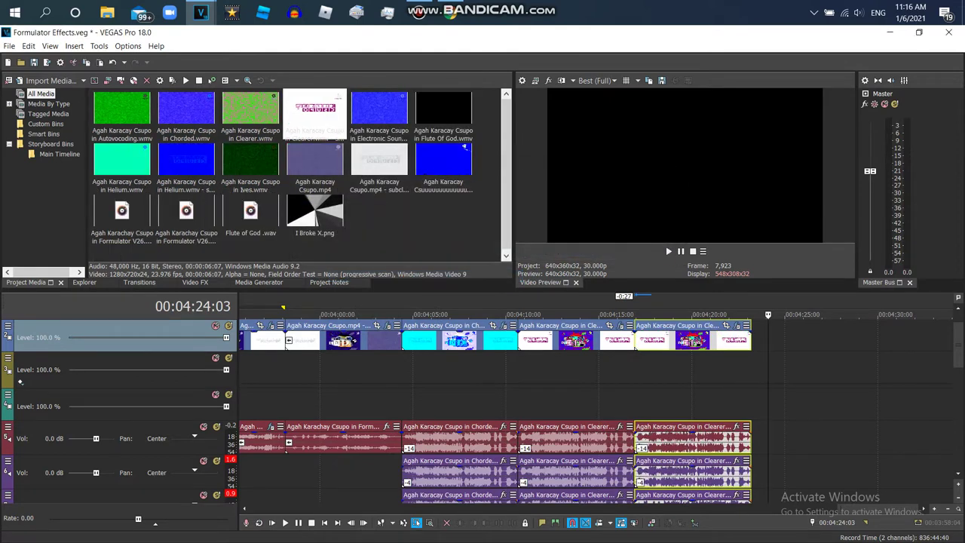
{"action": "scroll", "coordinate": [483, 411], "scroll_direction": "down", "scroll_amount": 3}
{"action": "scroll", "coordinate": [20, 413], "scroll_direction": "up", "scroll_amount": 4}
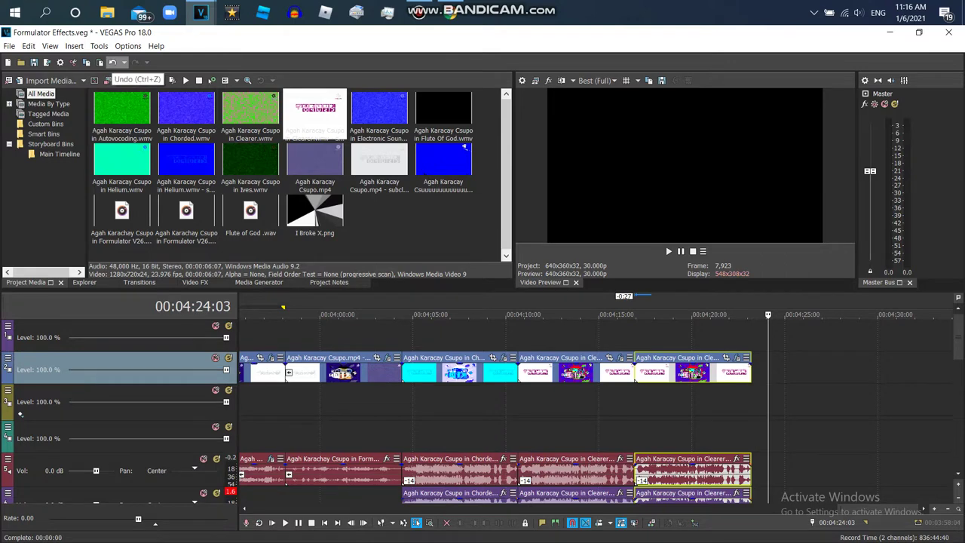
Step: Undo the removal of the Clearer subclips and save the project
{"action": "left_click", "coordinate": [112, 62]}
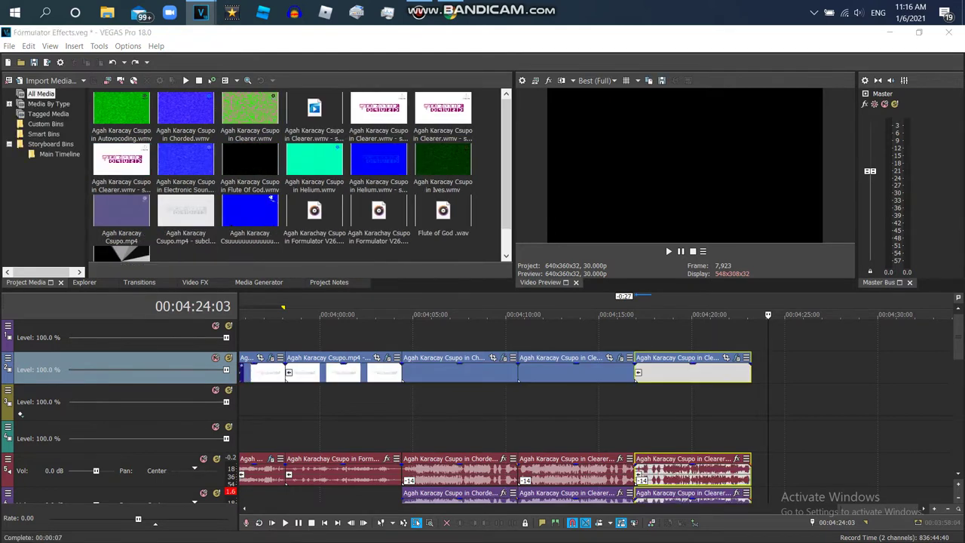
{"action": "key", "text": "alt+f"}
{"action": "key", "text": "s"}
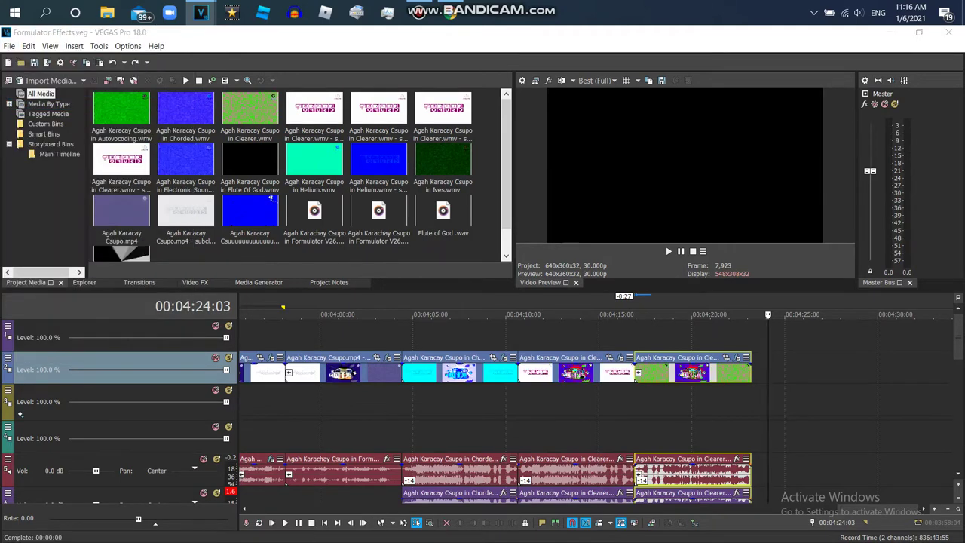
Step: Play back the reversed Clearer event from near its start
{"action": "left_click", "coordinate": [641, 314]}
{"action": "key", "text": "space"}
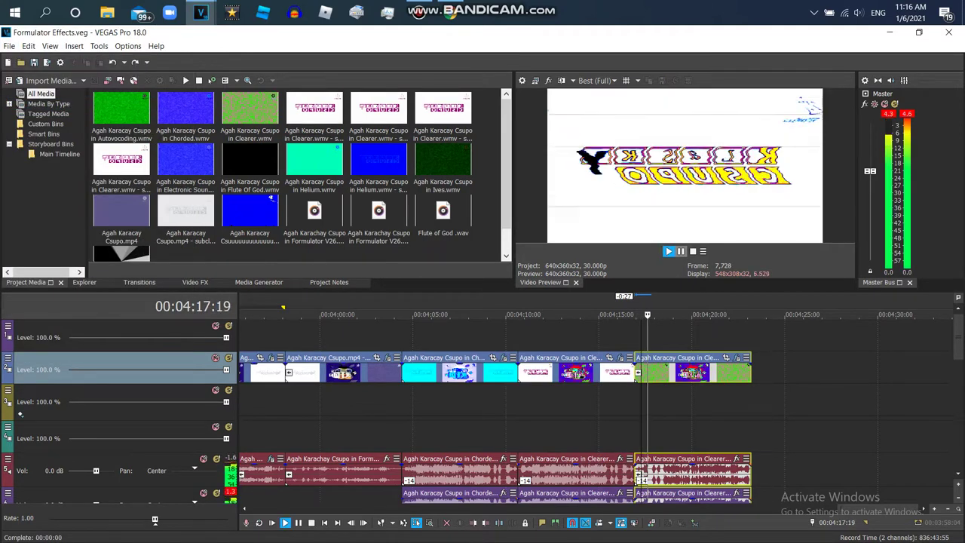
{"action": "left_click", "coordinate": [155, 518]}
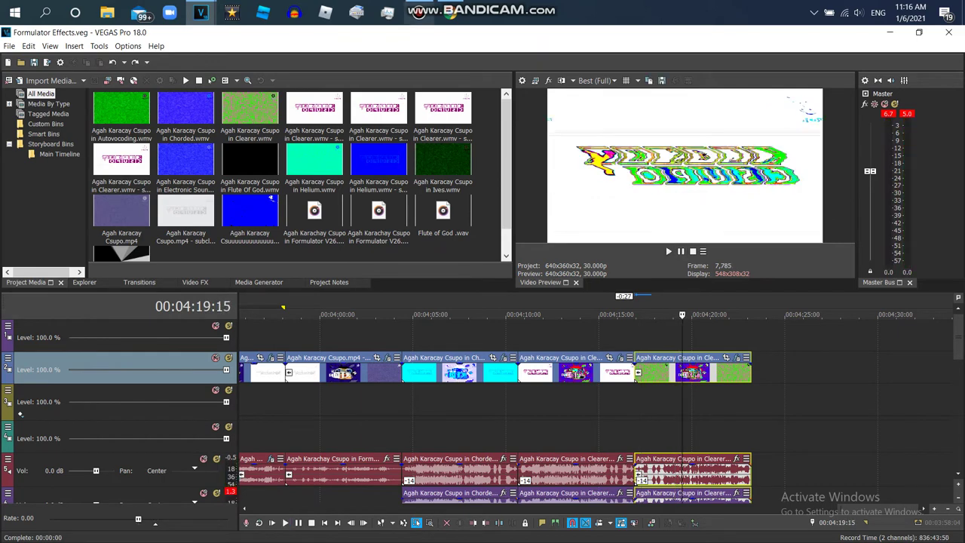
Step: Switch to the browser, play "Klasky Csupo in Formulator V42" from the playlist and return to VEGAS Pro
{"action": "key", "text": "alt+Tab"}
{"action": "scroll", "coordinate": [483, 302], "scroll_direction": "down", "scroll_amount": 3}
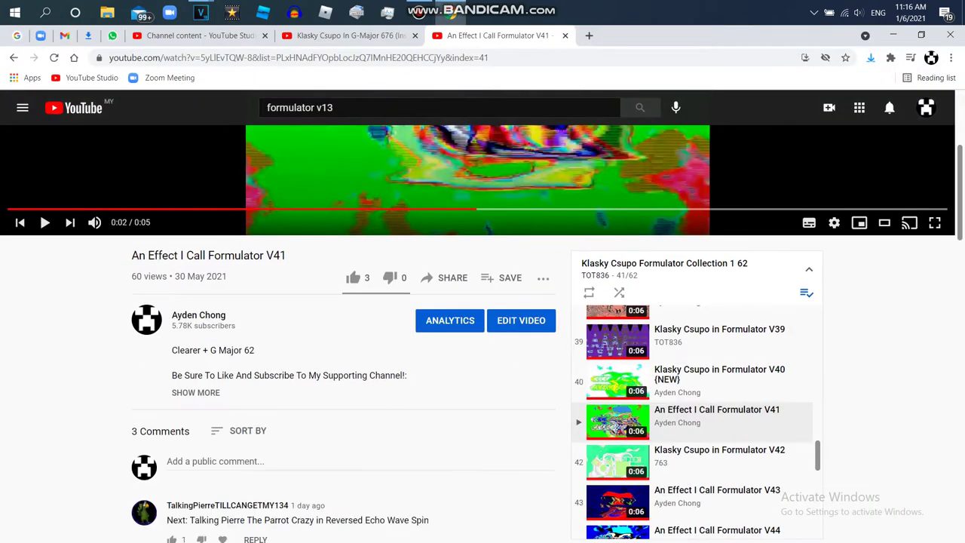
{"action": "left_click", "coordinate": [708, 461]}
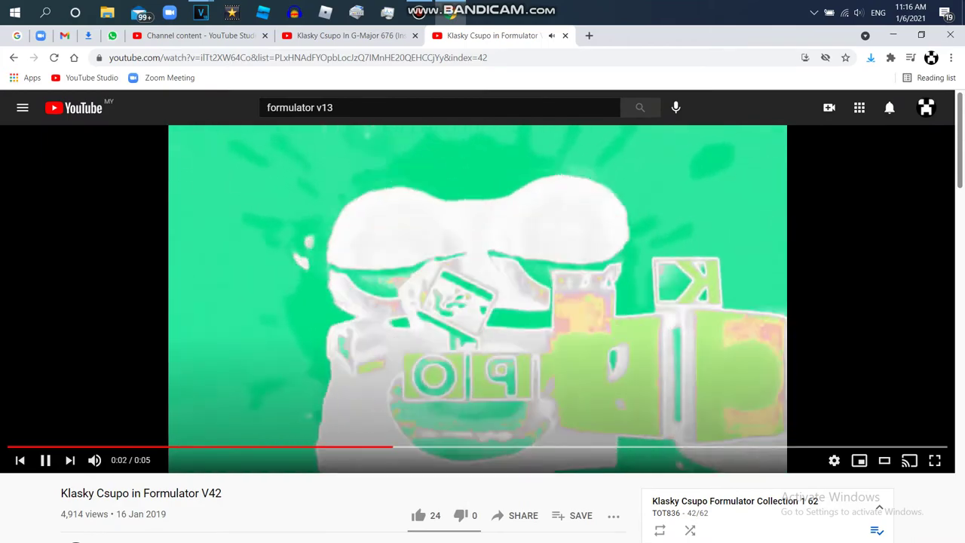
{"action": "key", "text": "space"}
{"action": "left_click", "coordinate": [201, 12]}
{"action": "left_click", "coordinate": [131, 79]}
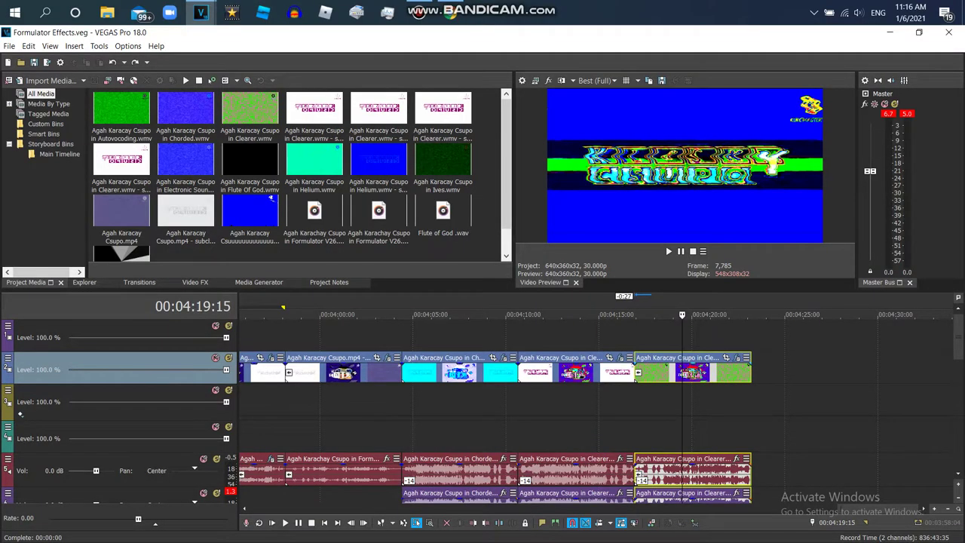
Step: Delete the reversed Clearer event at the timeline's end together with its grouped audio
{"action": "right_click", "coordinate": [689, 373]}
{"action": "left_click", "coordinate": [727, 235]}
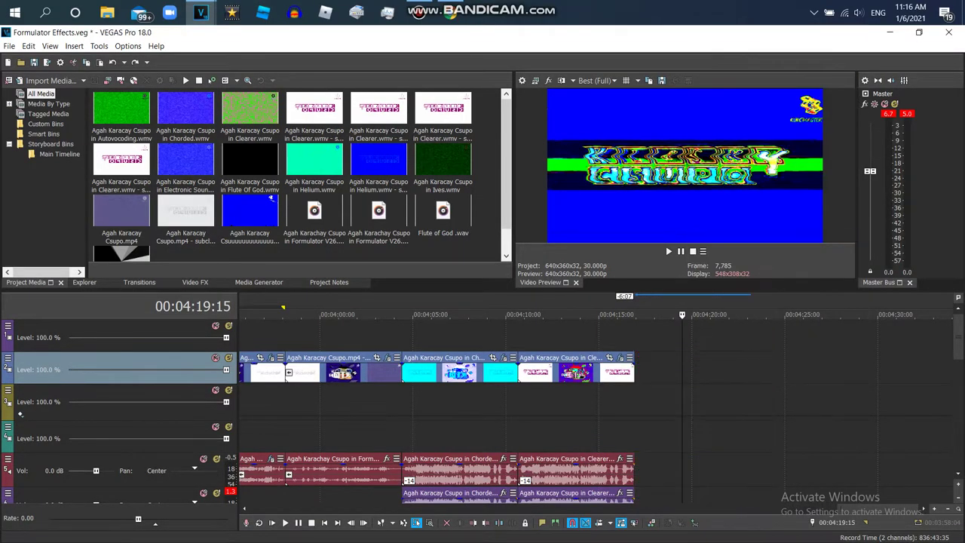
{"action": "left_click_drag", "start_coordinate": [958, 337], "coordinate": [958, 336]}
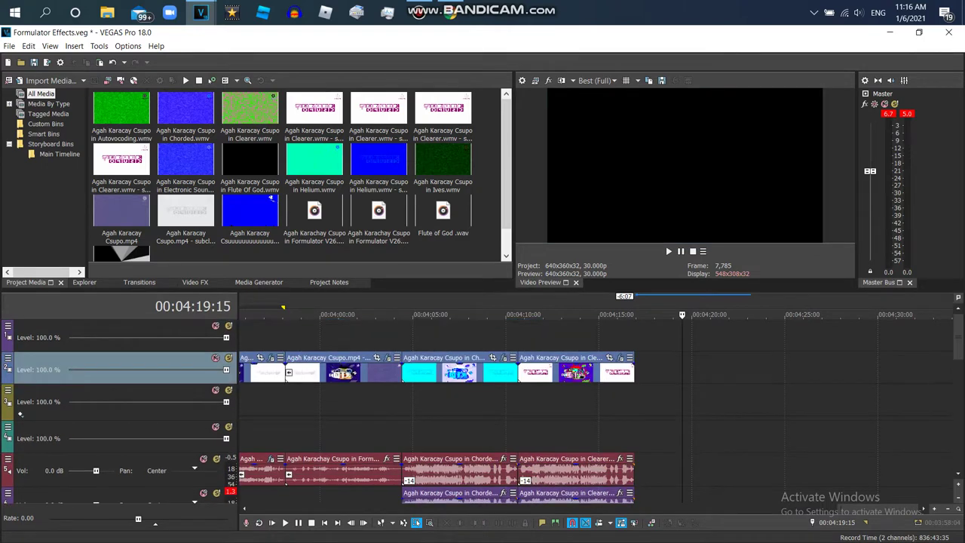
Step: Place the "in Electronic Sounds" clip on video track 4 flush after the last Clearer event and insert a new video track above it
{"action": "left_click", "coordinate": [21, 414]}
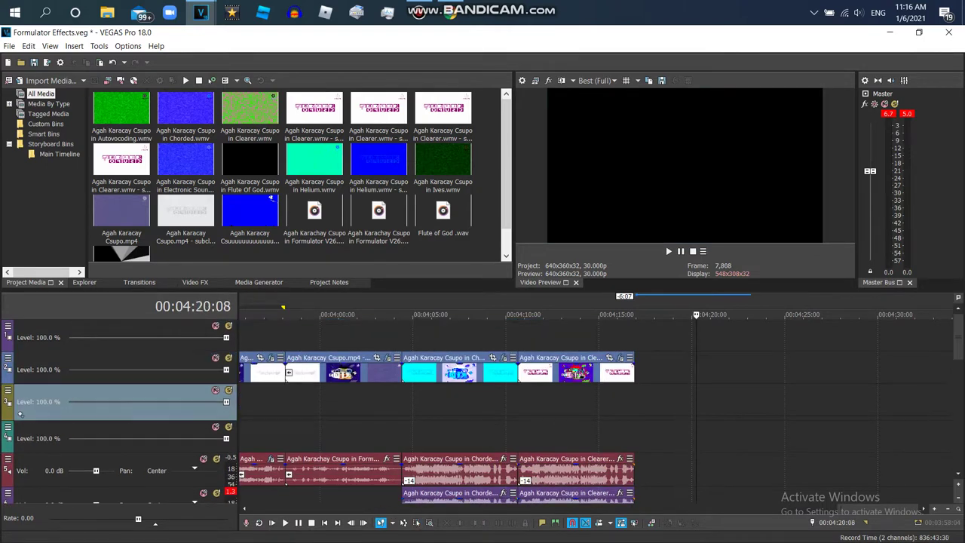
{"action": "left_click_drag", "start_coordinate": [185, 162], "coordinate": [637, 435]}
{"action": "right_click", "coordinate": [612, 487]}
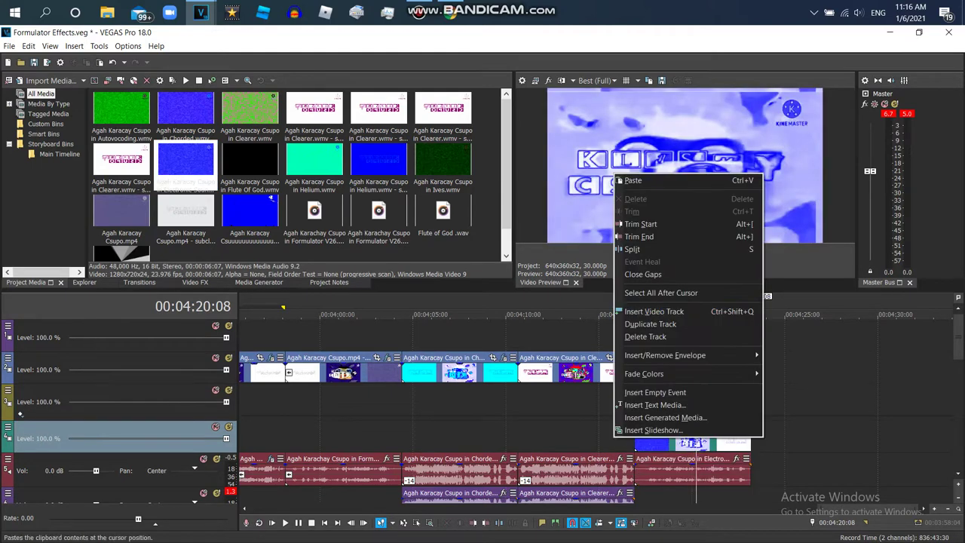
{"action": "left_click", "coordinate": [656, 308]}
Step: Move the Electronic Sounds video event onto the new video track and delete that track, keeping only the clip's audio
{"action": "left_click", "coordinate": [692, 472]}
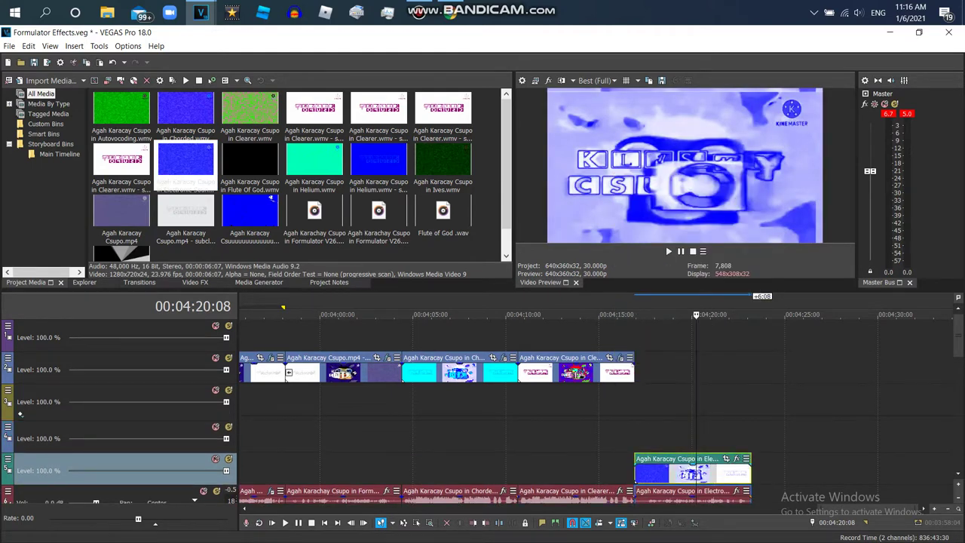
{"action": "left_click_drag", "start_coordinate": [692, 471], "coordinate": [692, 439]}
{"action": "right_click", "coordinate": [618, 422]}
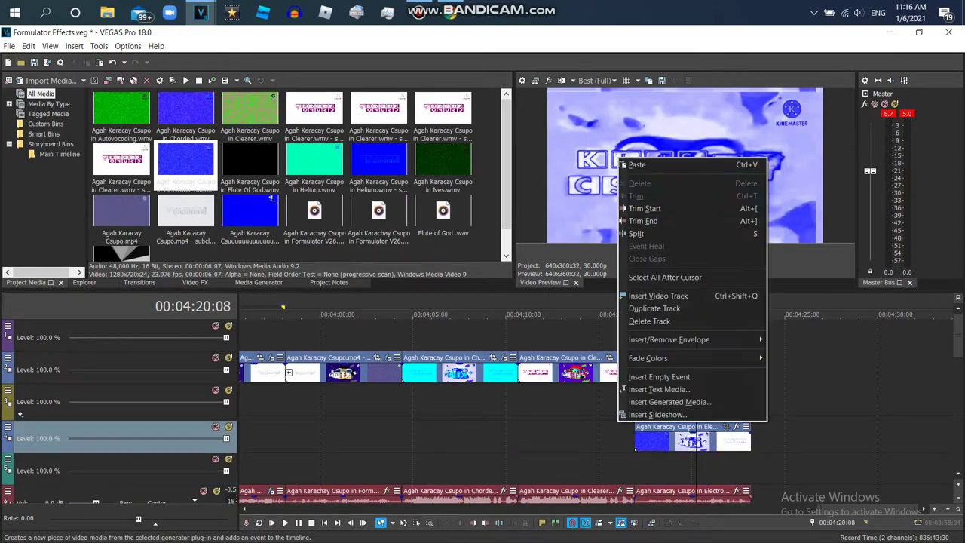
{"action": "left_click", "coordinate": [649, 320]}
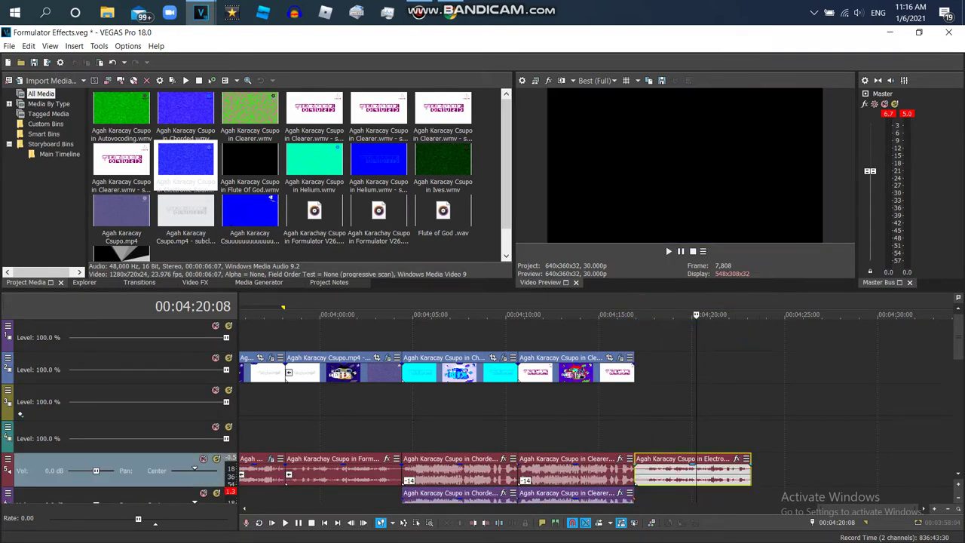
Step: Copy the Electronic Sounds audio event to the audio track below and align the copy under the original
{"action": "right_click", "coordinate": [652, 471]}
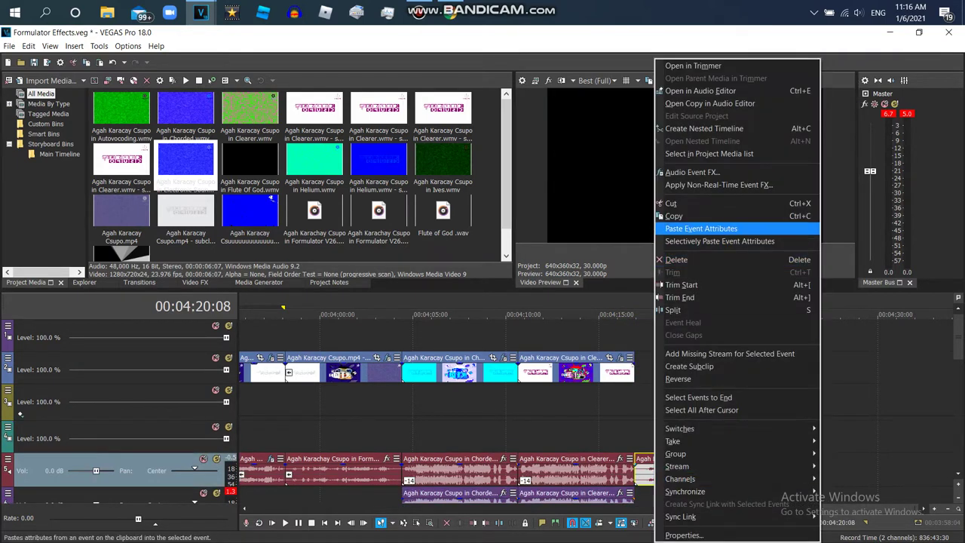
{"action": "left_click", "coordinate": [673, 216]}
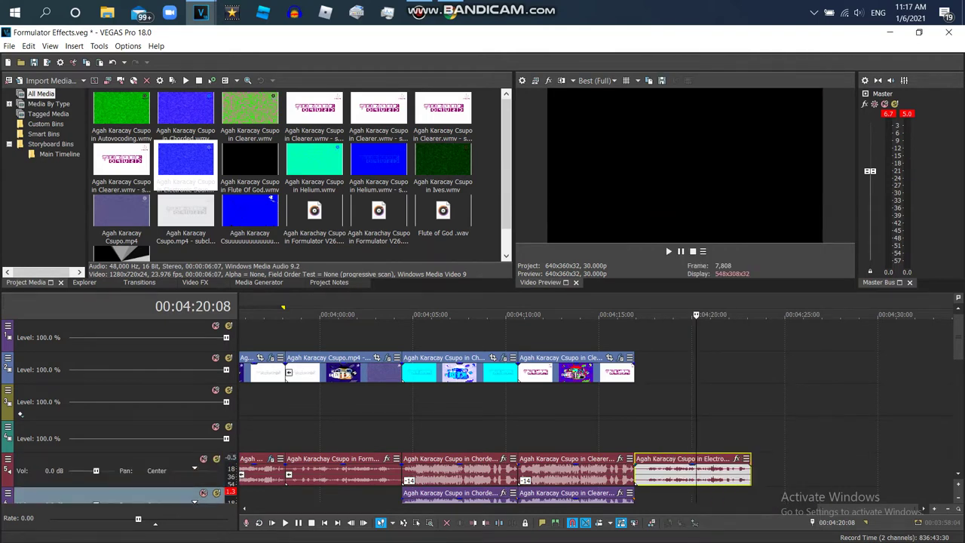
{"action": "right_click", "coordinate": [654, 494]}
{"action": "left_click", "coordinate": [672, 248]}
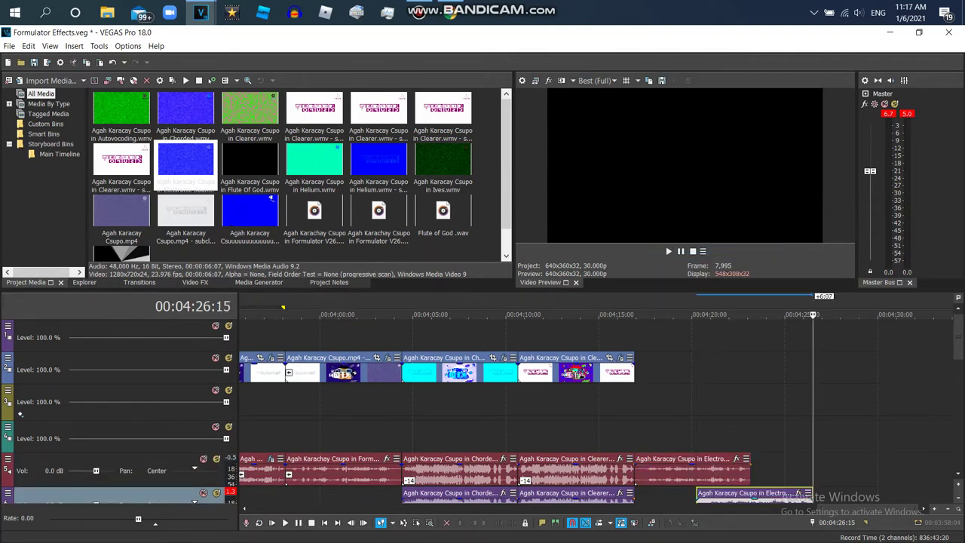
{"action": "left_click_drag", "start_coordinate": [742, 496], "coordinate": [681, 496]}
Step: Set the duplicated Electronic Sounds audio to the élastique method with Pro stretch attributes and a pitch change of 5
{"action": "right_click", "coordinate": [656, 493]}
{"action": "left_click", "coordinate": [678, 530]}
{"action": "left_click", "coordinate": [517, 235]}
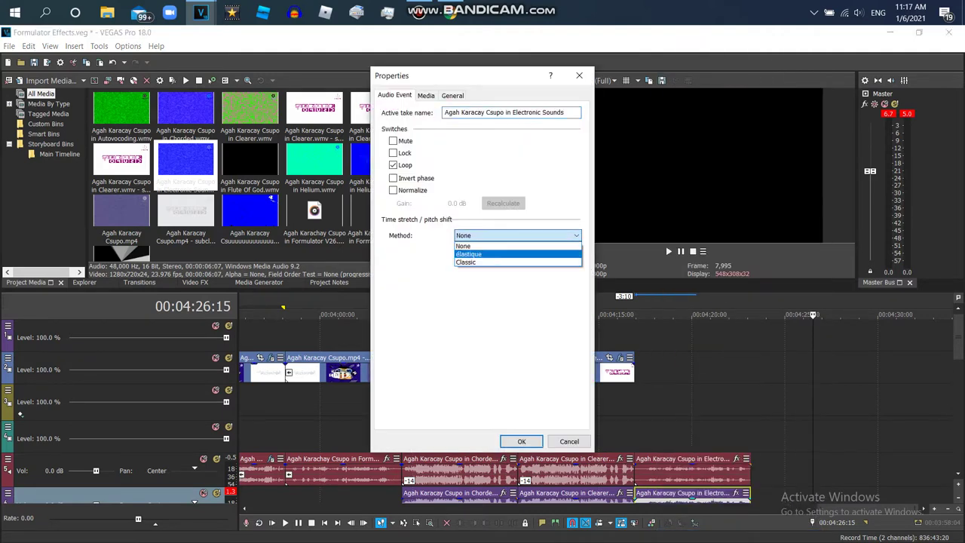
{"action": "left_click", "coordinate": [517, 254]}
{"action": "left_click", "coordinate": [517, 253]}
{"action": "left_click", "coordinate": [517, 263]}
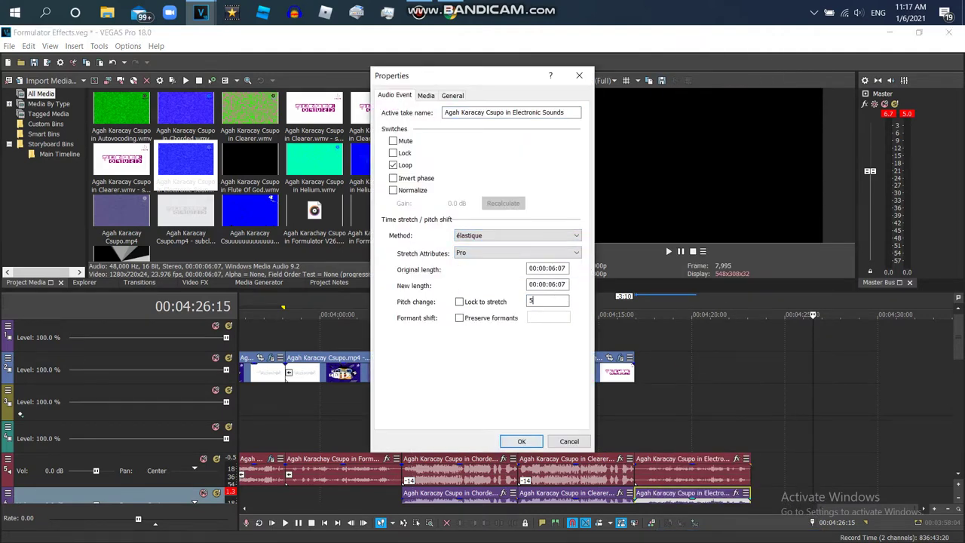
{"action": "type", "text": "5"}
{"action": "key", "text": "Return"}
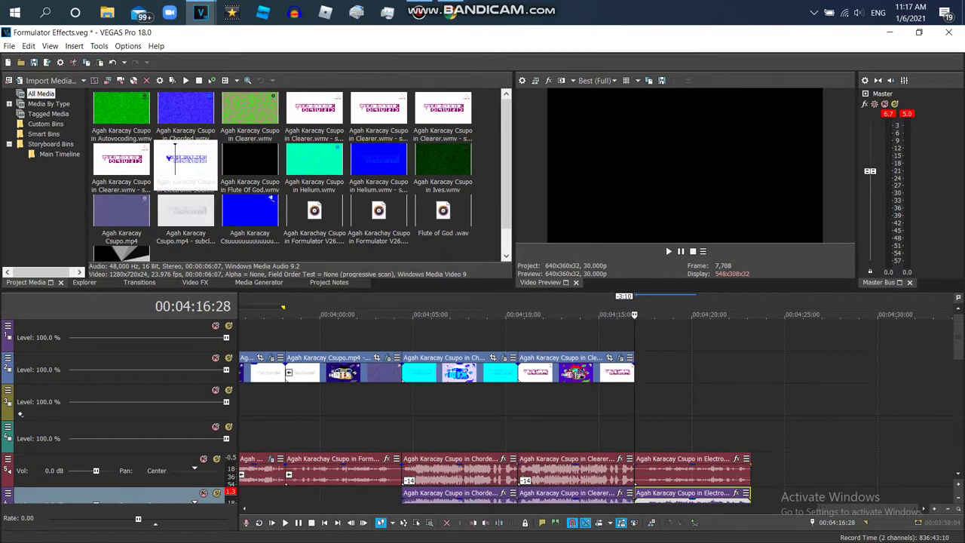
Step: Place the plain Csupo.mp4 clip's video on track 2 above the Electronic Sounds audio, without its own audio, and play it back
{"action": "left_click_drag", "start_coordinate": [122, 215], "coordinate": [648, 371]}
{"action": "right_click", "coordinate": [608, 416]}
{"action": "left_click", "coordinate": [641, 306]}
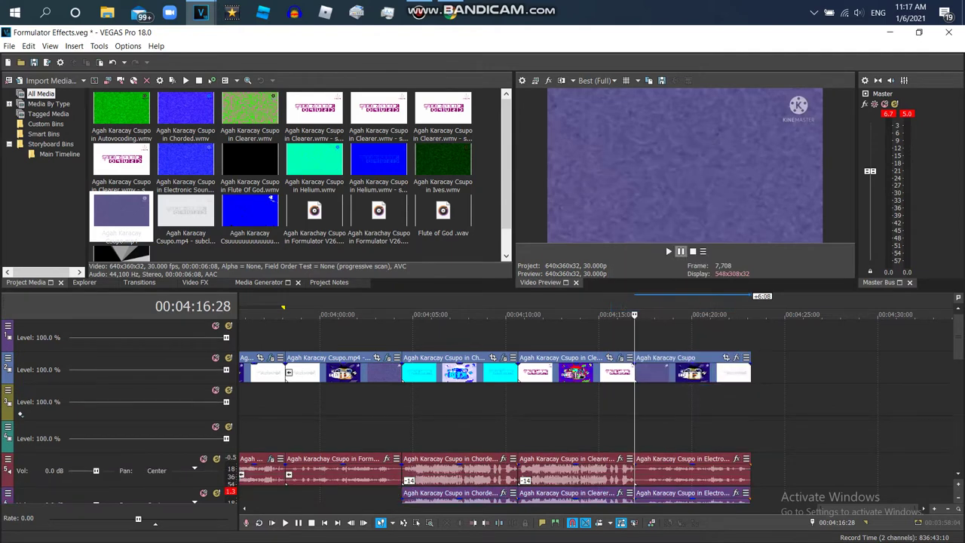
{"action": "key", "text": "space"}
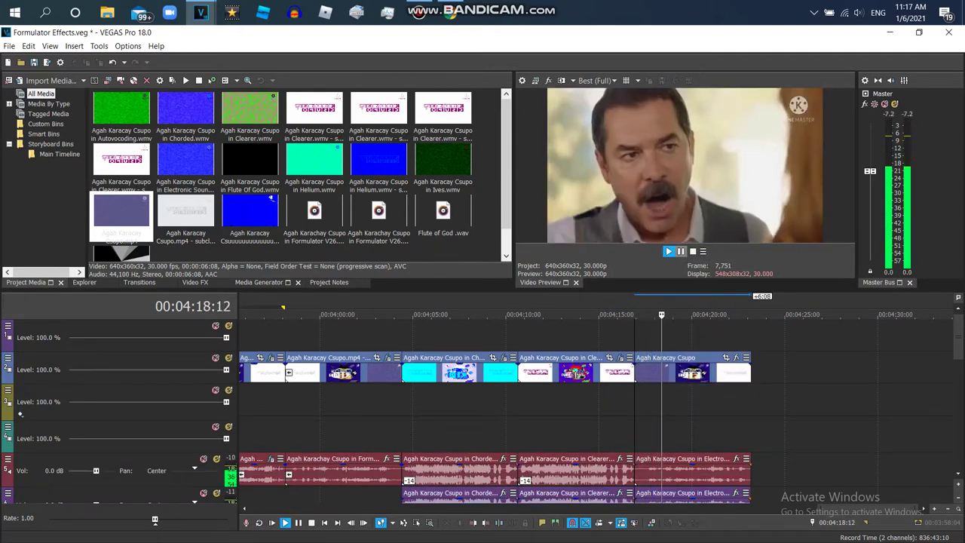
Step: Stop playback and flip the last Csupo video event on track 2 horizontally in Event Pan/Crop
{"action": "key", "text": "Return"}
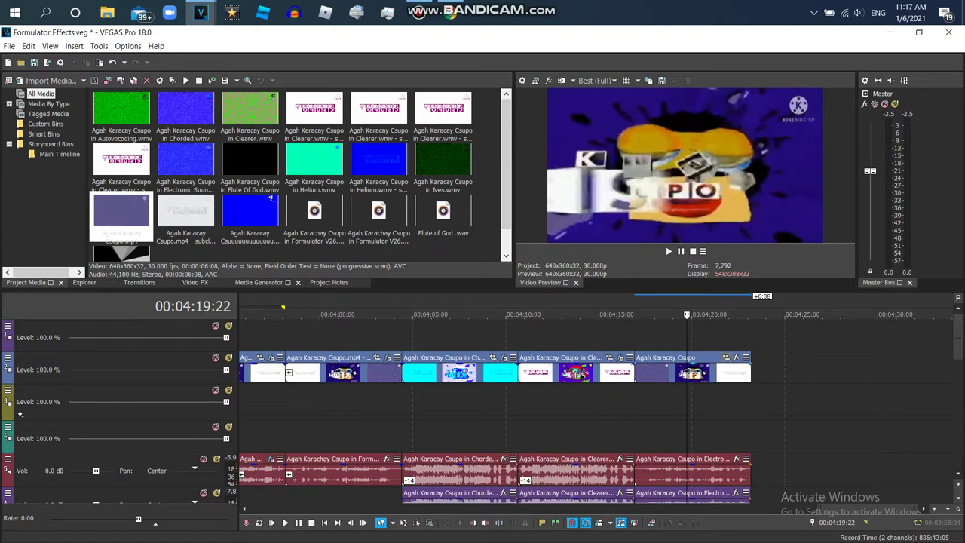
{"action": "left_click", "coordinate": [726, 357]}
{"action": "right_click", "coordinate": [420, 349]}
{"action": "left_click", "coordinate": [455, 380]}
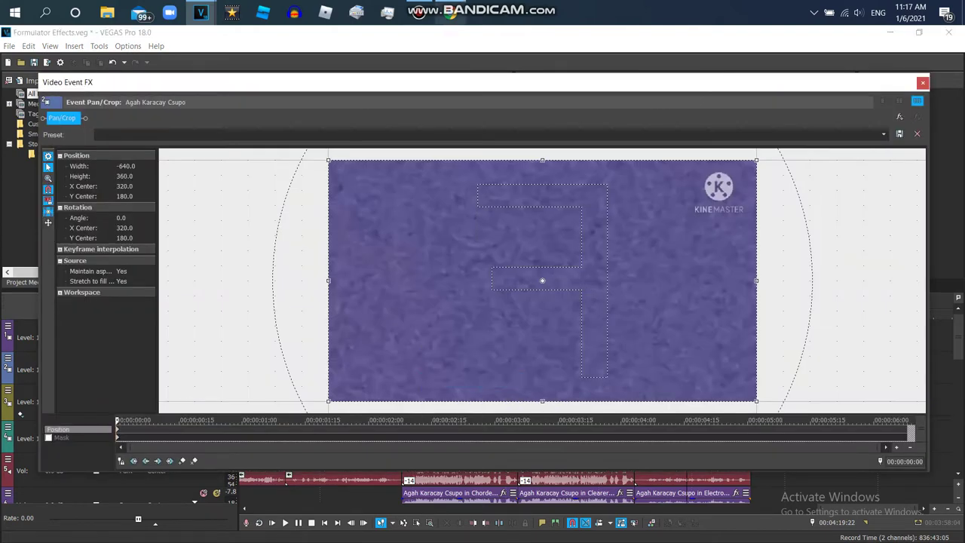
Step: Switch to Chrome and read the comment replies on the Formulator V42 YouTube video that explain how to make the effect
{"action": "left_click", "coordinate": [419, 13]}
{"action": "left_click", "coordinate": [440, 116]}
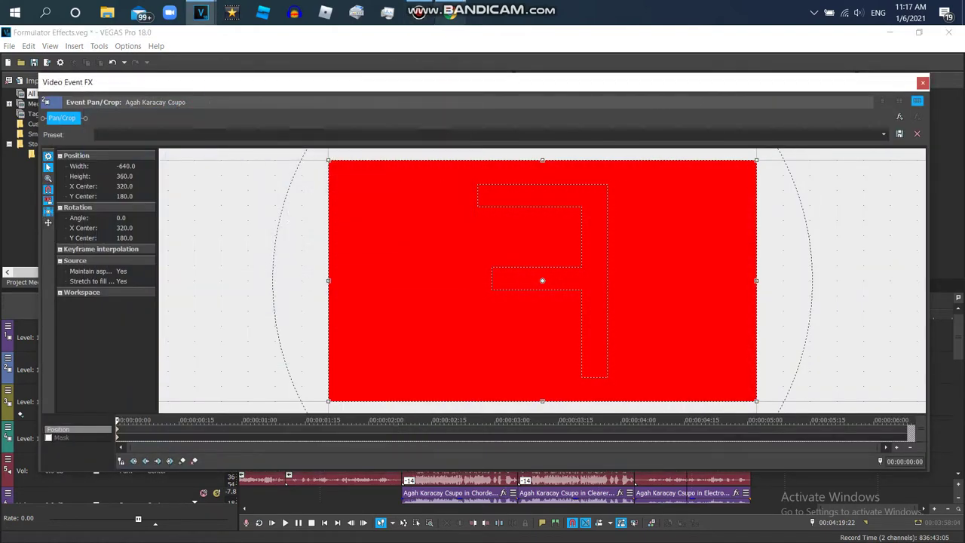
{"action": "left_click", "coordinate": [450, 12]}
{"action": "scroll", "coordinate": [452, 302], "scroll_direction": "down", "scroll_amount": 7}
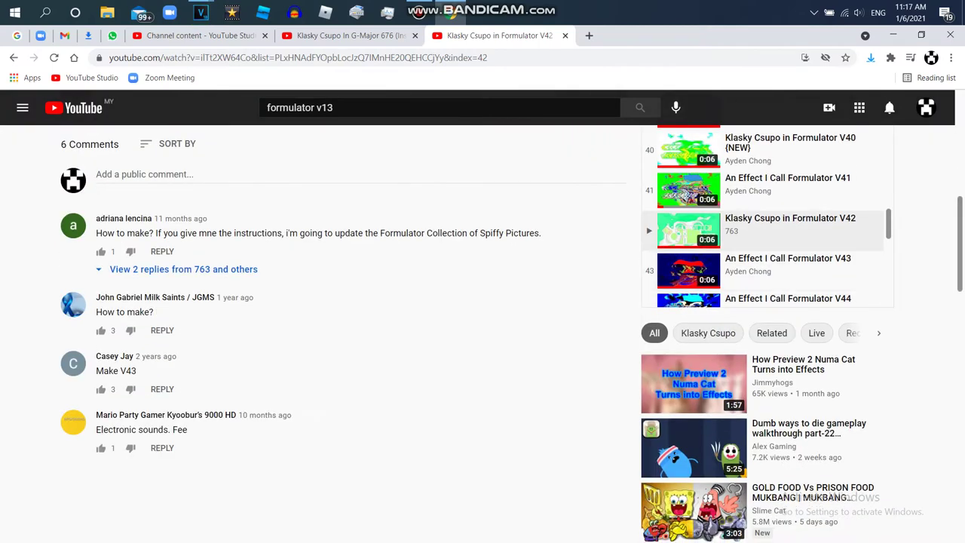
{"action": "left_click", "coordinate": [183, 269]}
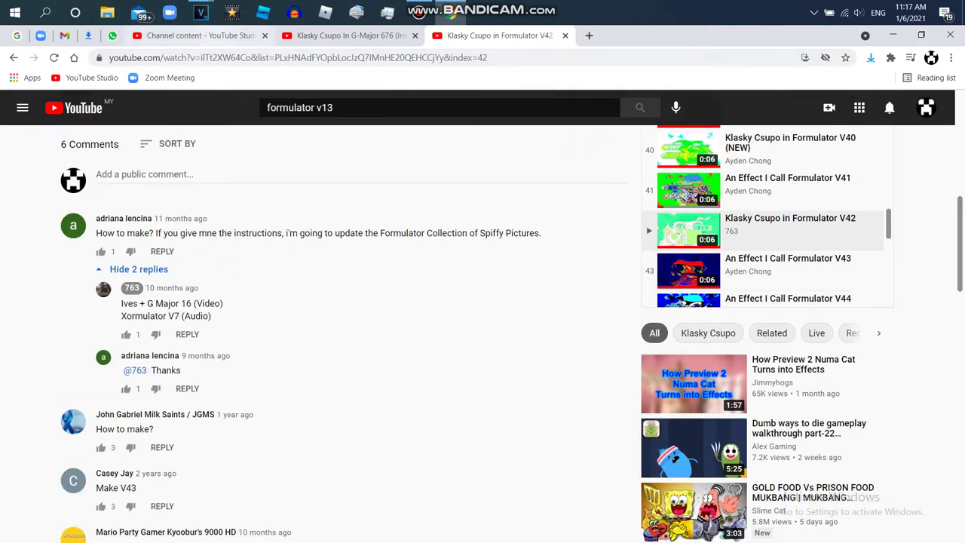
Step: Switch back to VEGAS Pro and apply the Gradient Map preset Ives to the flipped Csupo event
{"action": "mouse_move", "coordinate": [201, 12]}
{"action": "left_click", "coordinate": [132, 72]}
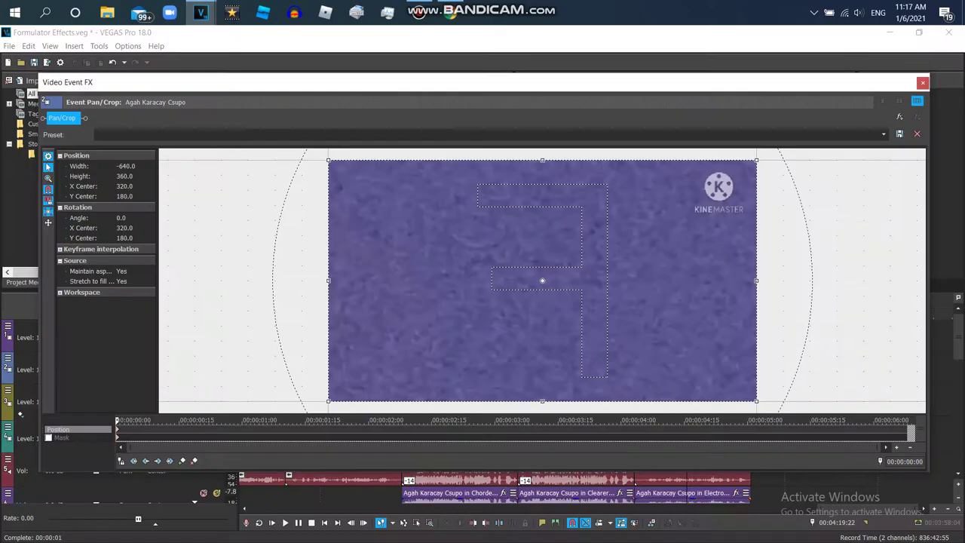
{"action": "left_click_drag", "start_coordinate": [226, 82], "coordinate": [205, 335]}
{"action": "left_click", "coordinate": [196, 283]}
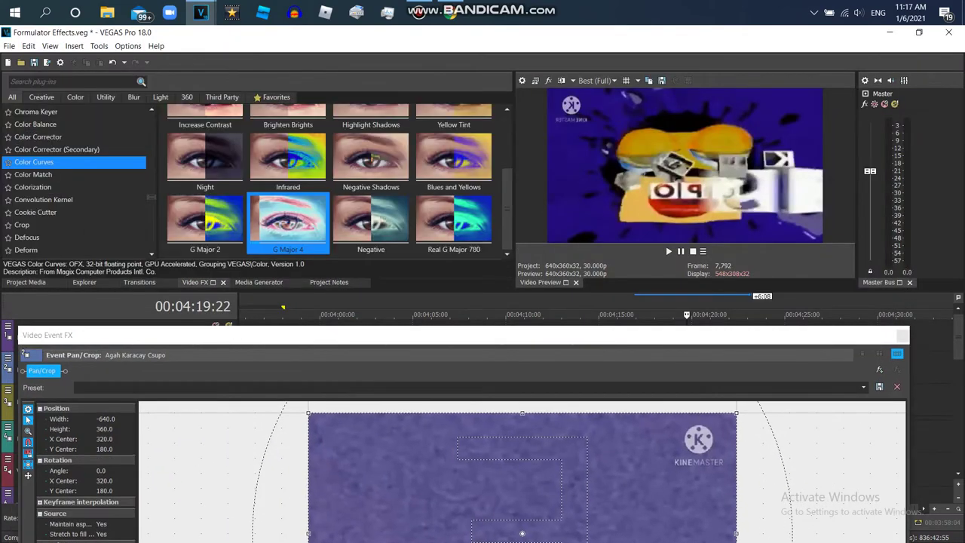
{"action": "scroll", "coordinate": [75, 181], "scroll_direction": "down", "scroll_amount": 7}
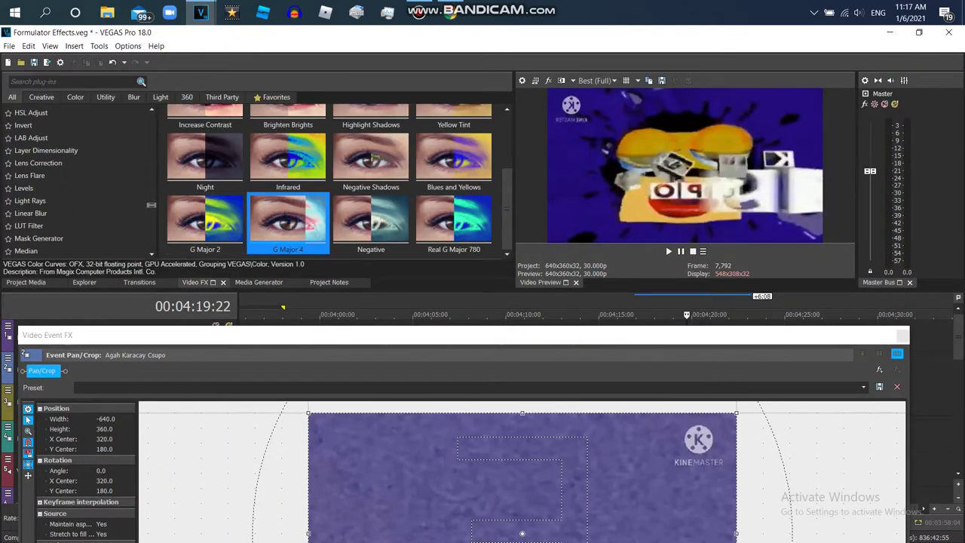
{"action": "scroll", "coordinate": [75, 181], "scroll_direction": "up", "scroll_amount": 3}
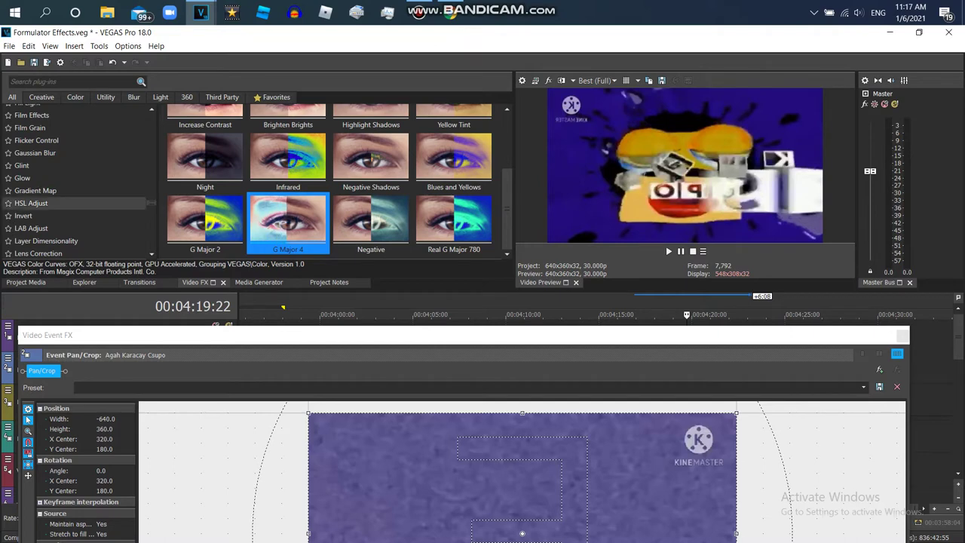
{"action": "left_click", "coordinate": [35, 189]}
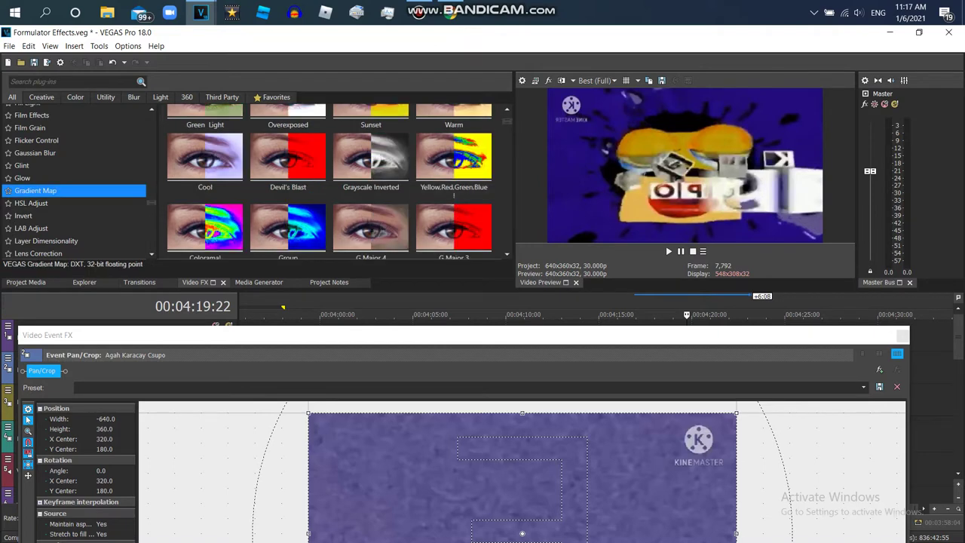
{"action": "scroll", "coordinate": [453, 195], "scroll_direction": "down", "scroll_amount": 3}
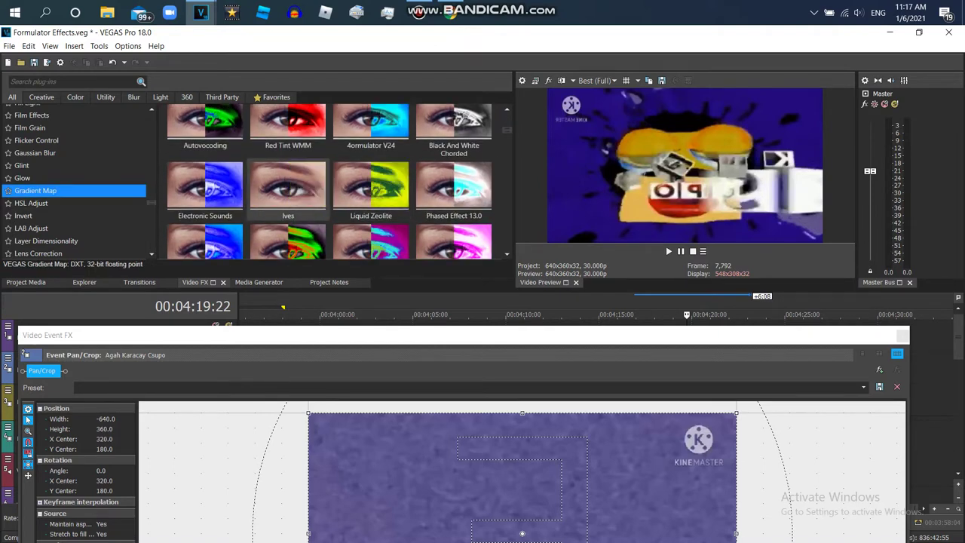
{"action": "double_click", "coordinate": [288, 188]}
Step: Add the default Invert effect and the HSL Adjust preset I KILLED X (2020) to the same event, and play it back
{"action": "left_click", "coordinate": [23, 215]}
{"action": "double_click", "coordinate": [205, 139]}
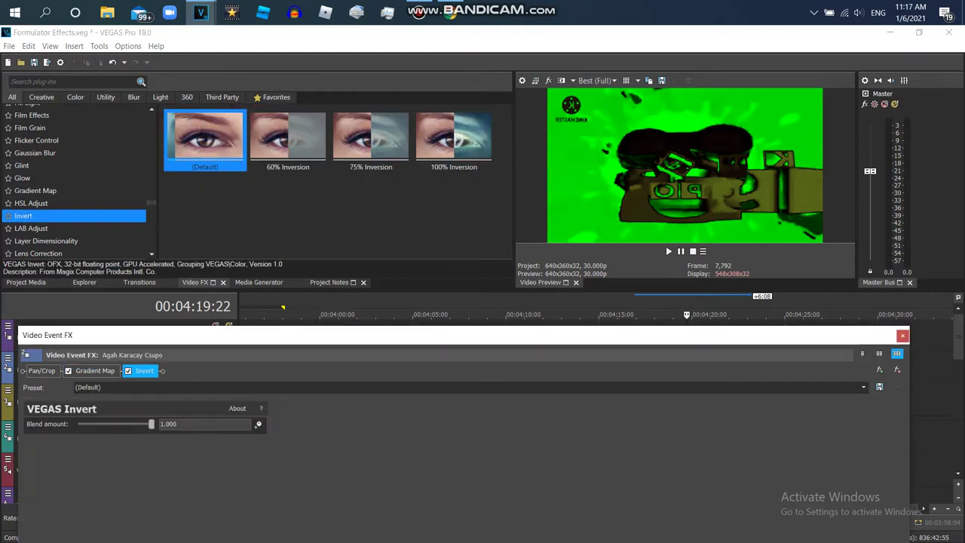
{"action": "left_click", "coordinate": [31, 202]}
{"action": "scroll", "coordinate": [370, 189], "scroll_direction": "down", "scroll_amount": 5}
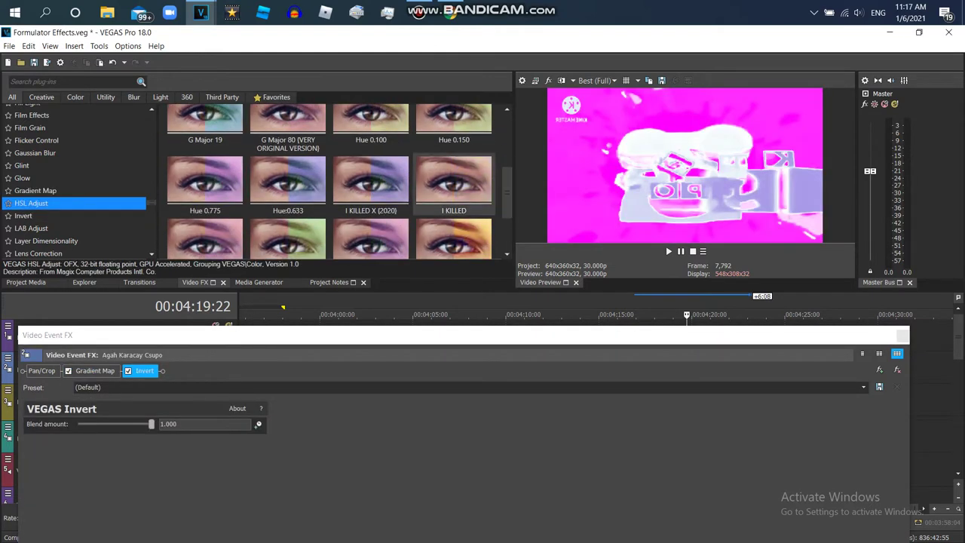
{"action": "left_click_drag", "start_coordinate": [370, 185], "coordinate": [226, 371]}
{"action": "left_click", "coordinate": [902, 336]}
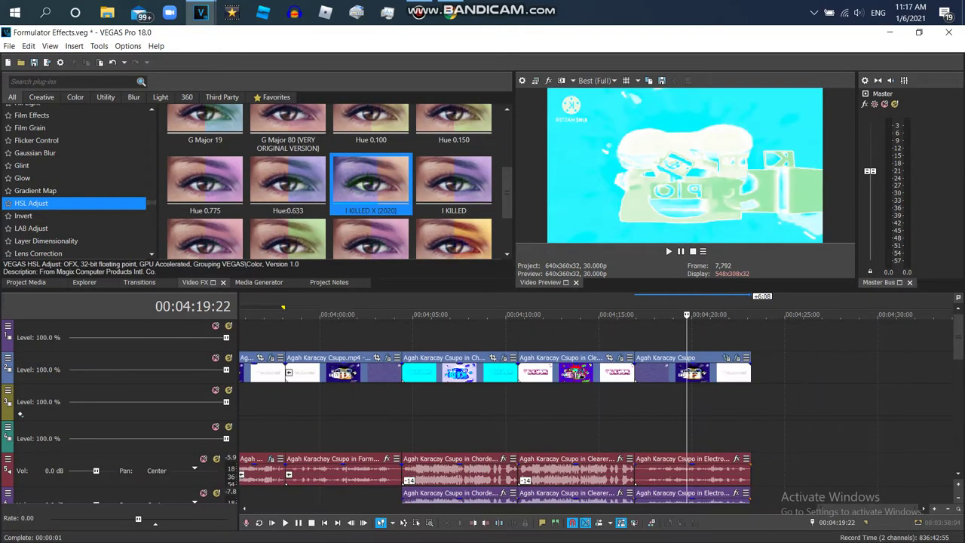
{"action": "key", "text": "space"}
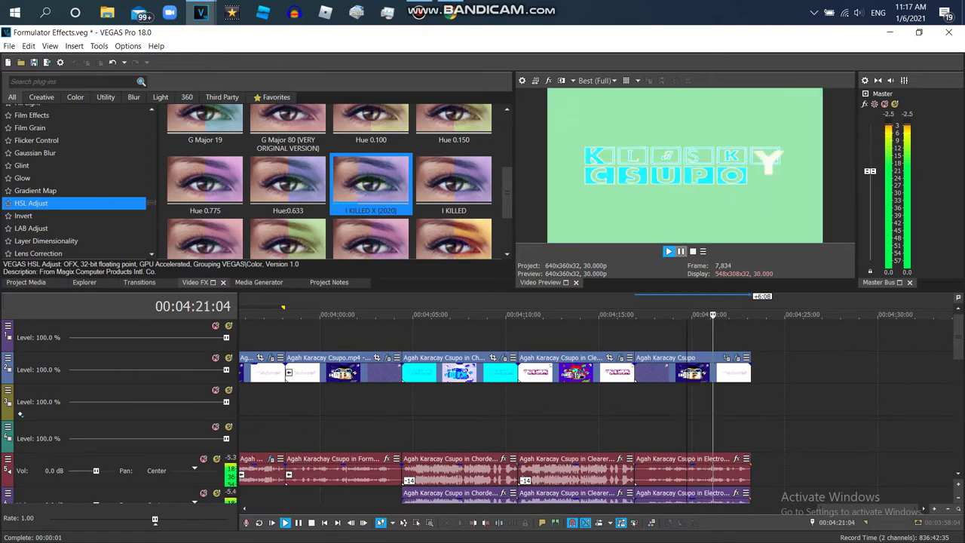
{"action": "key", "text": "Return"}
Step: Place the plain Csupo.mp4 clip after the last event on track 2, move its audio to the red audio track and delete the leftover track
{"action": "left_click", "coordinate": [26, 282]}
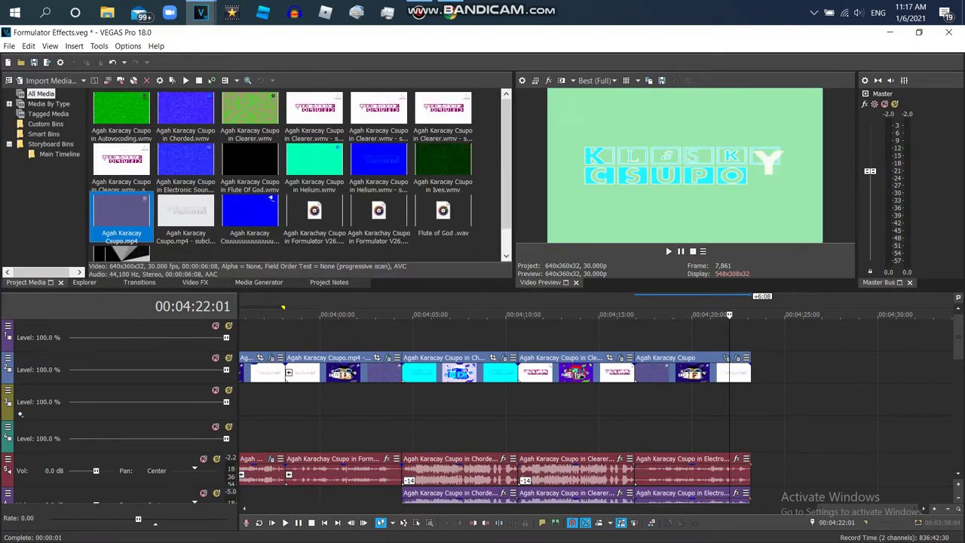
{"action": "left_click_drag", "start_coordinate": [121, 213], "coordinate": [752, 369]}
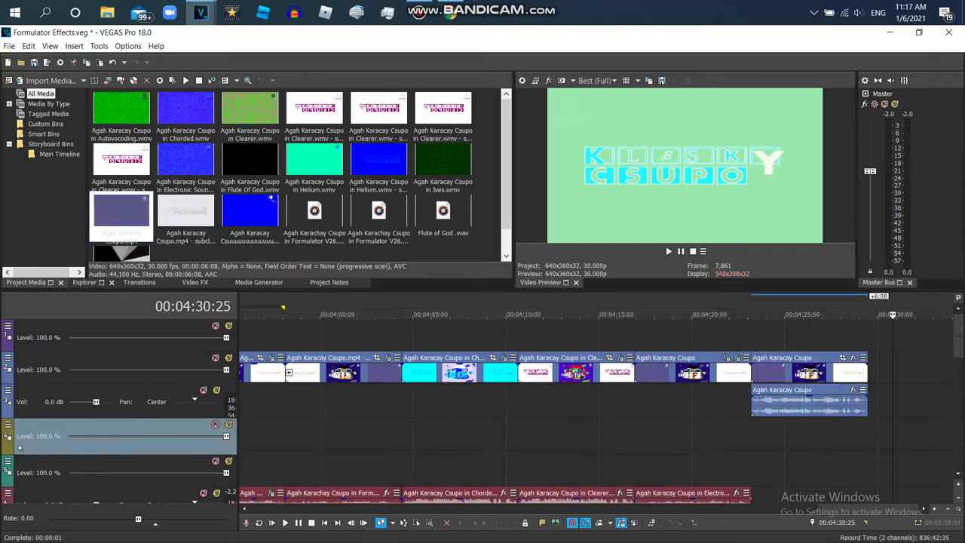
{"action": "left_click_drag", "start_coordinate": [809, 404], "coordinate": [810, 496]}
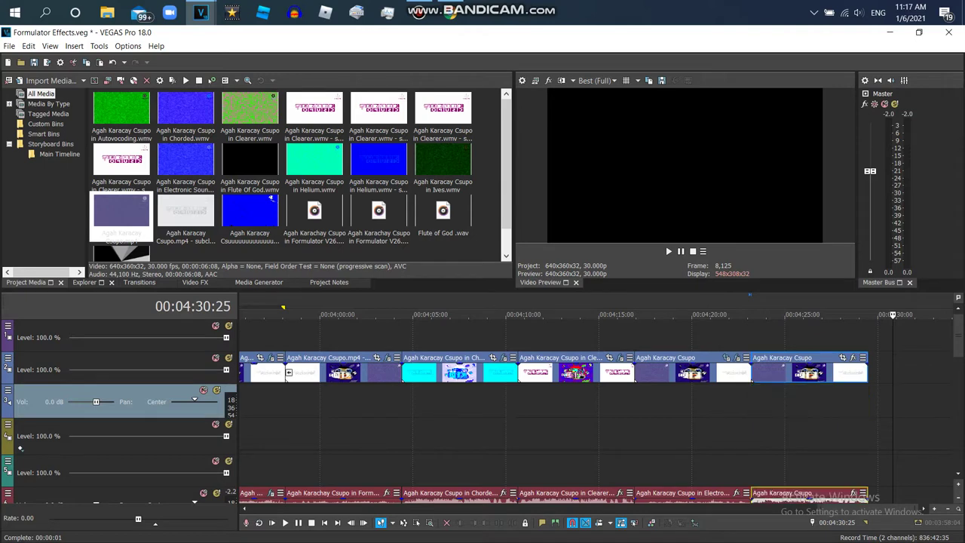
{"action": "right_click", "coordinate": [725, 400]}
{"action": "left_click", "coordinate": [756, 311]}
Step: Watch the Formulator V43 reference video on YouTube in Chrome, like it, and return to VEGAS Pro
{"action": "key", "text": "alt+Tab"}
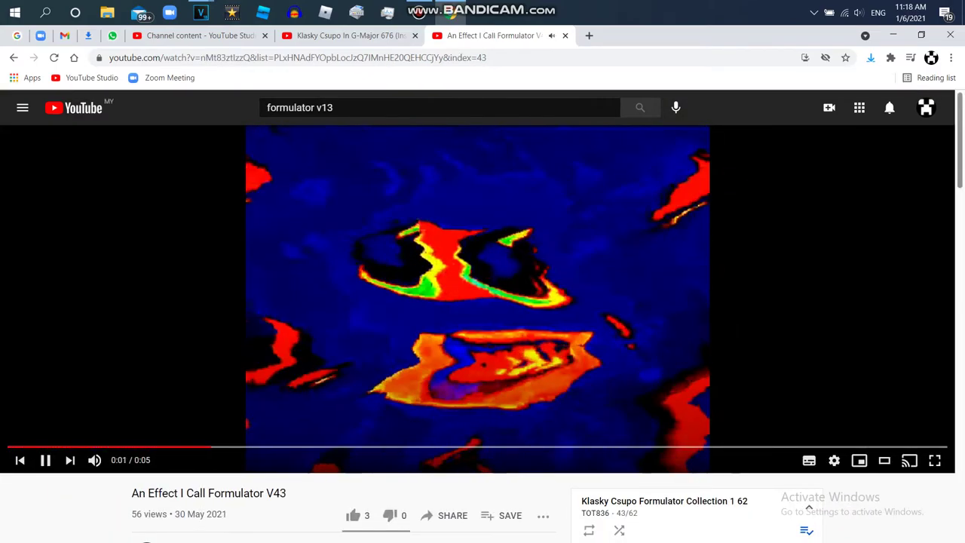
{"action": "left_click", "coordinate": [353, 515]}
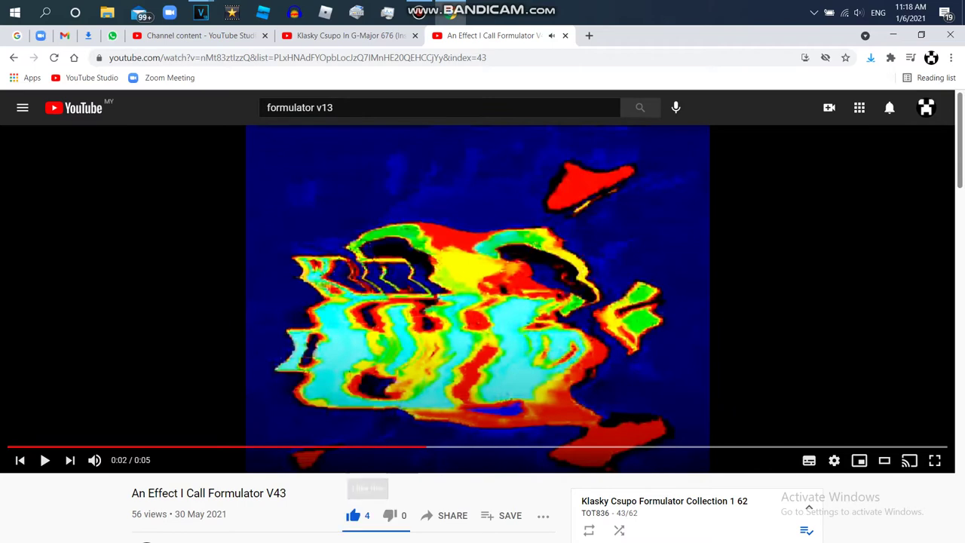
{"action": "left_click", "coordinate": [199, 12]}
{"action": "left_click", "coordinate": [128, 71]}
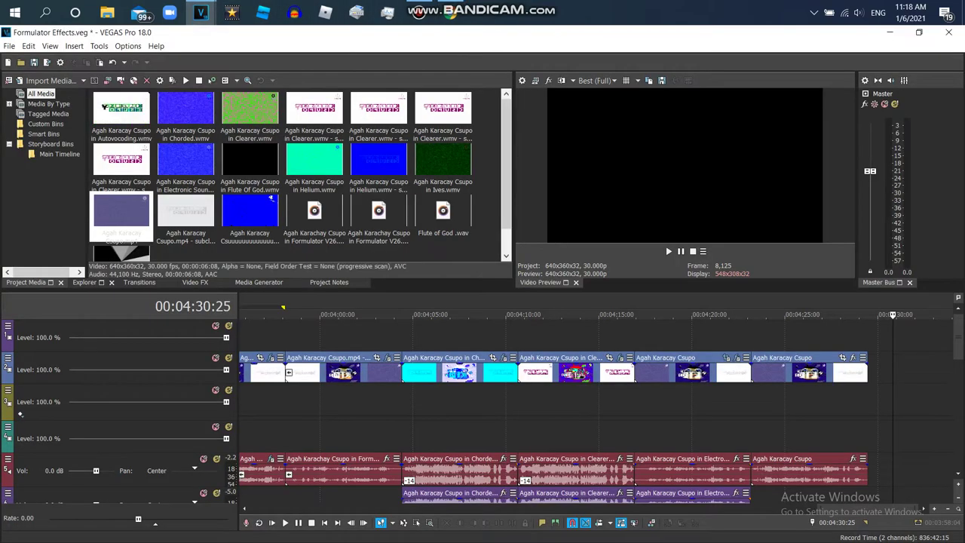
Step: Copy the Clearer video event with its -14 pitch audio and place the copy directly after the last Csupo clip
{"action": "scroll", "coordinate": [483, 407], "scroll_direction": "down", "scroll_amount": 1}
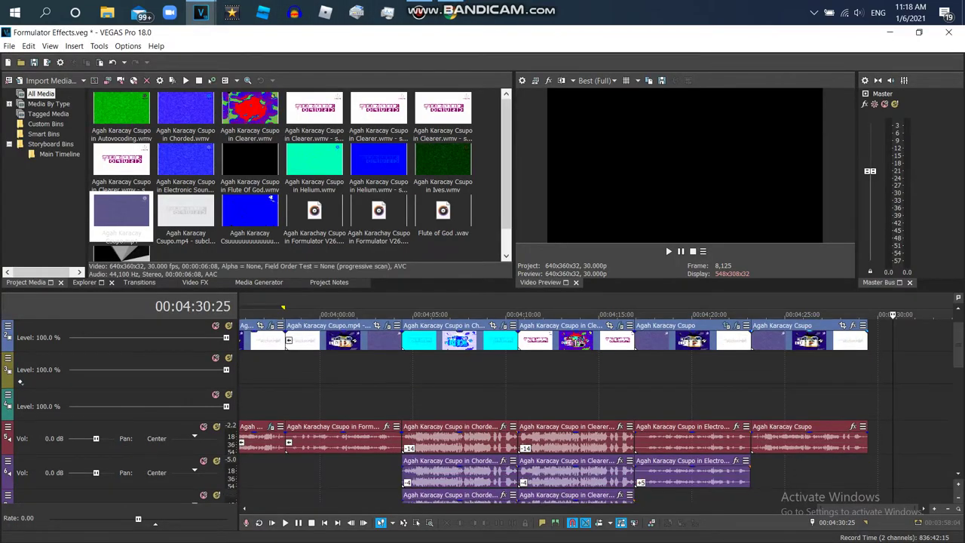
{"action": "right_click", "coordinate": [571, 341]}
{"action": "left_click", "coordinate": [591, 191]}
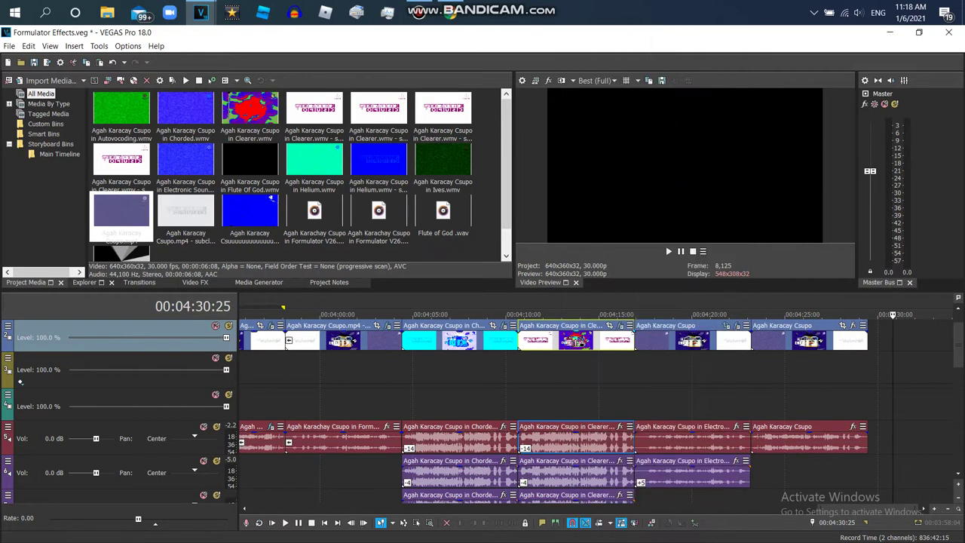
{"action": "right_click", "coordinate": [897, 330]}
{"action": "left_click", "coordinate": [859, 70]}
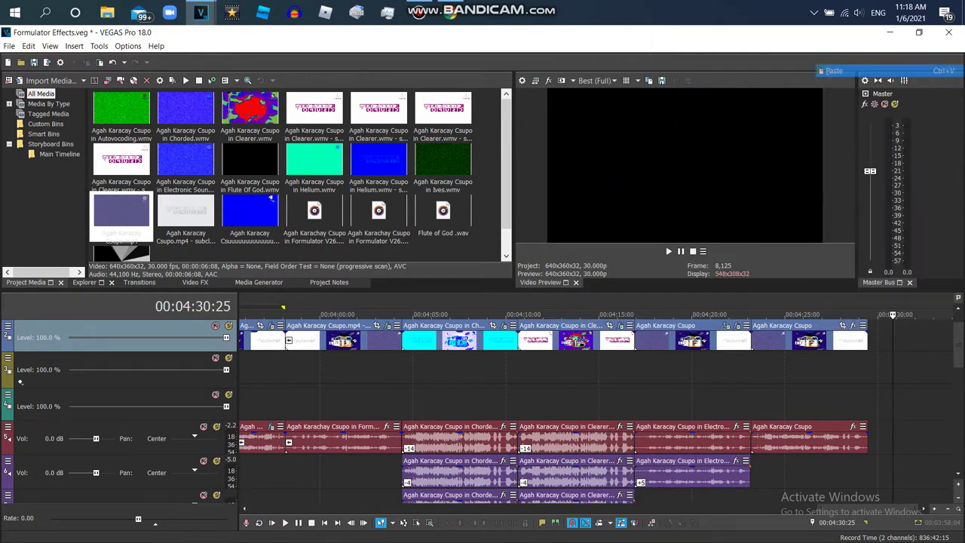
{"action": "left_click_drag", "start_coordinate": [833, 340], "coordinate": [807, 340]}
{"action": "left_click", "coordinate": [803, 339]}
{"action": "left_click", "coordinate": [822, 471]}
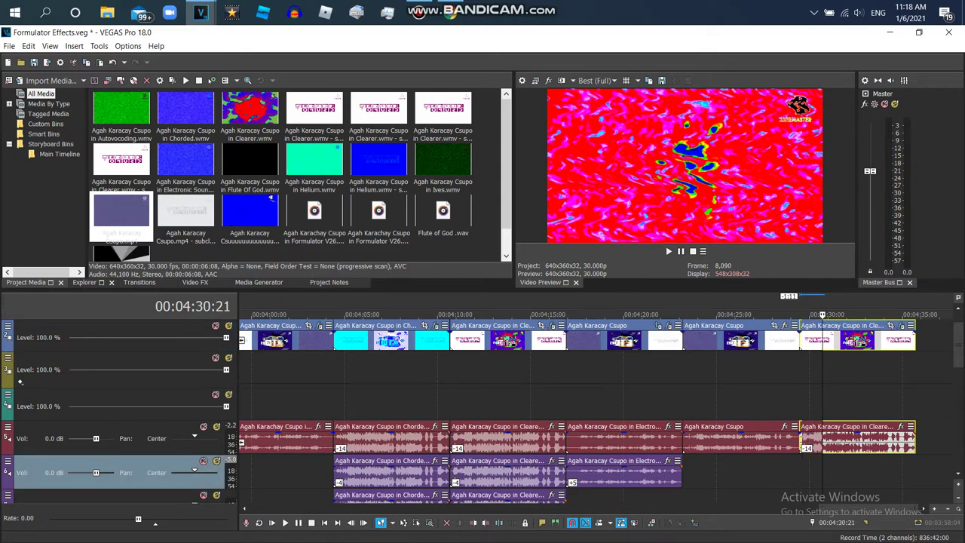
{"action": "right_click", "coordinate": [822, 471]}
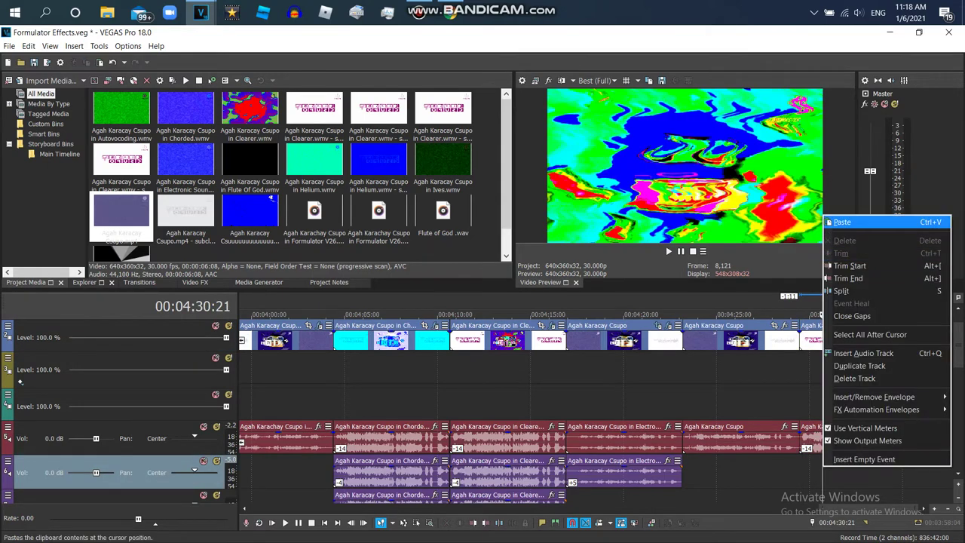
{"action": "key", "text": "Escape"}
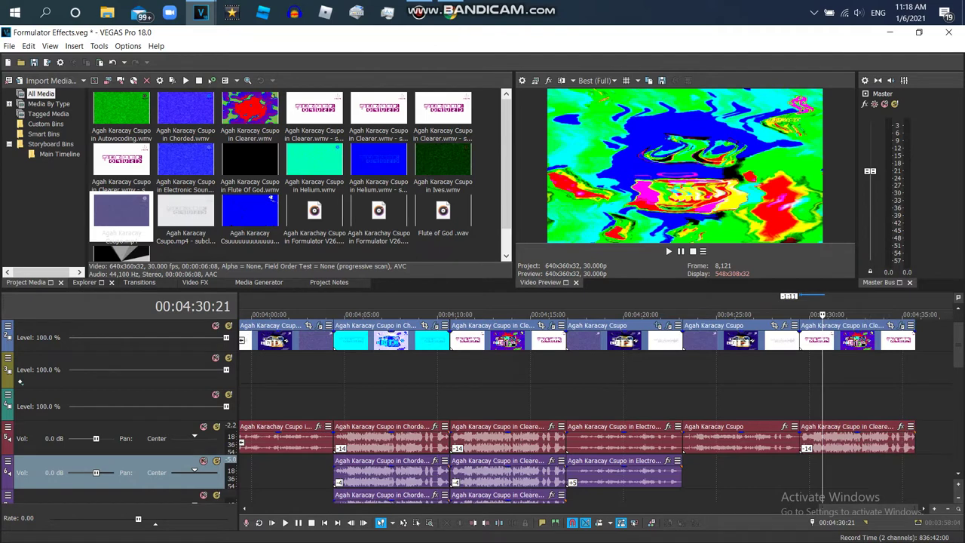
Step: Add the Clearer.wmv clip below the copied Clearer event and delete its new video track, keeping only the audio
{"action": "left_click_drag", "start_coordinate": [243, 113], "coordinate": [803, 471]}
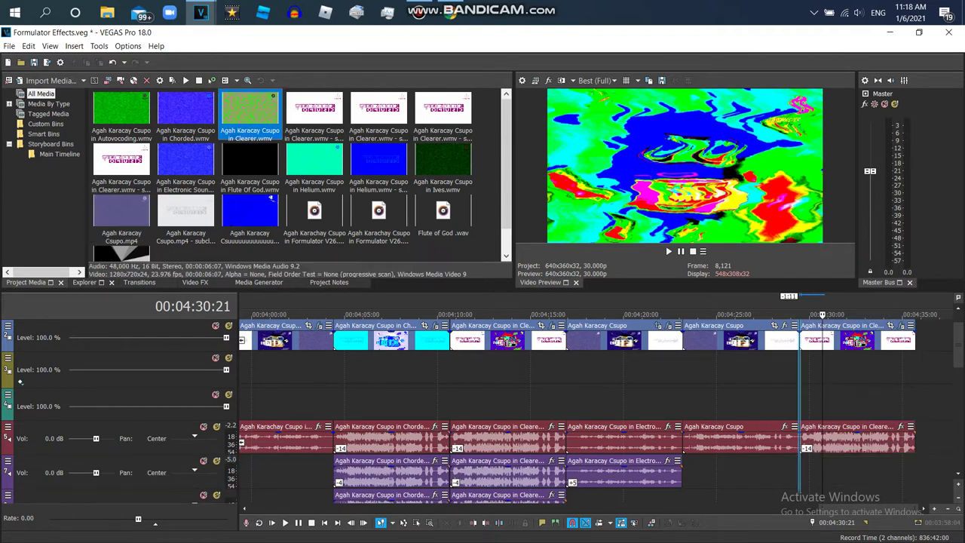
{"action": "right_click", "coordinate": [783, 465]}
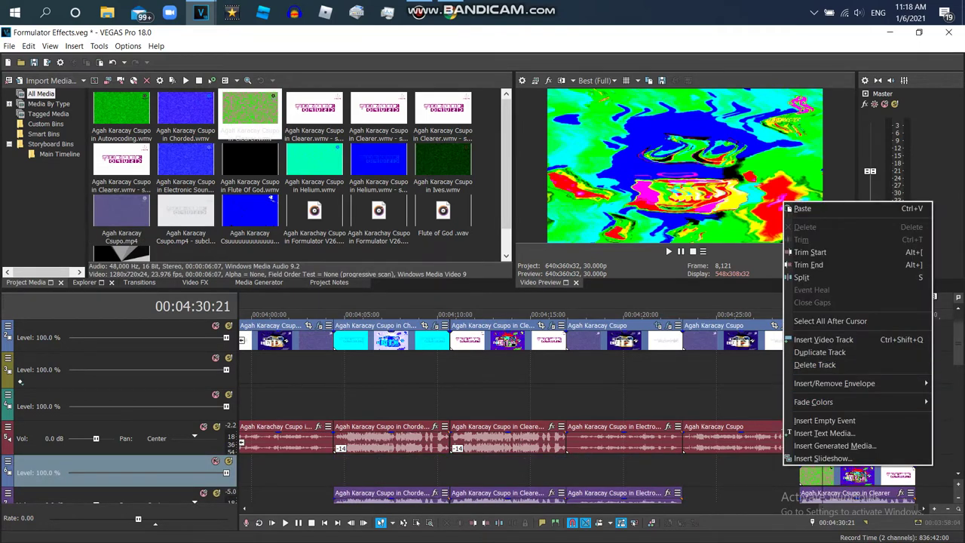
{"action": "left_click", "coordinate": [816, 364]}
Step: Set the new Clearer audio event to the élastique method with Pro stretch attributes and a pitch change of -4
{"action": "left_click", "coordinate": [810, 474]}
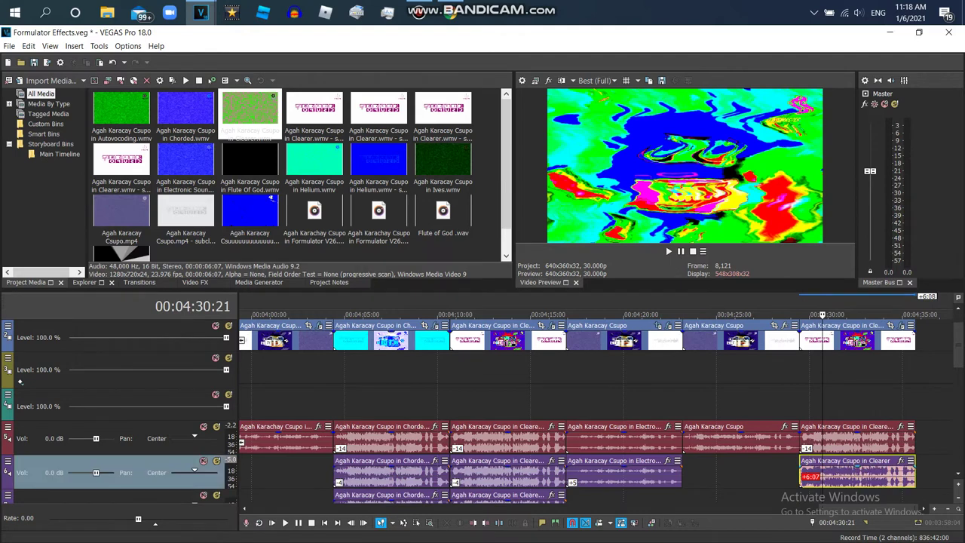
{"action": "right_click", "coordinate": [810, 474]}
{"action": "left_click", "coordinate": [829, 534]}
{"action": "left_click", "coordinate": [517, 235]}
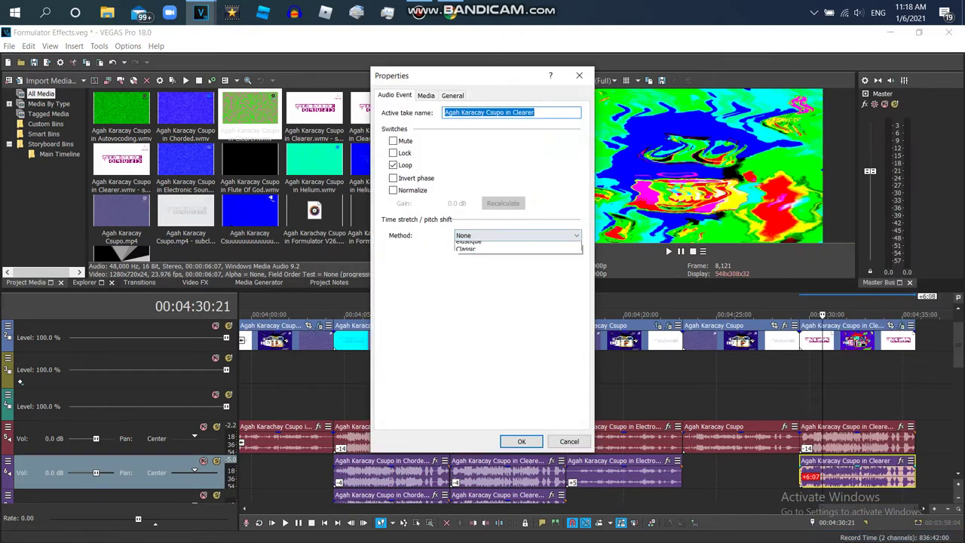
{"action": "left_click", "coordinate": [497, 253]}
{"action": "left_click", "coordinate": [517, 253]}
{"action": "left_click", "coordinate": [498, 262]}
{"action": "double_click", "coordinate": [547, 300]}
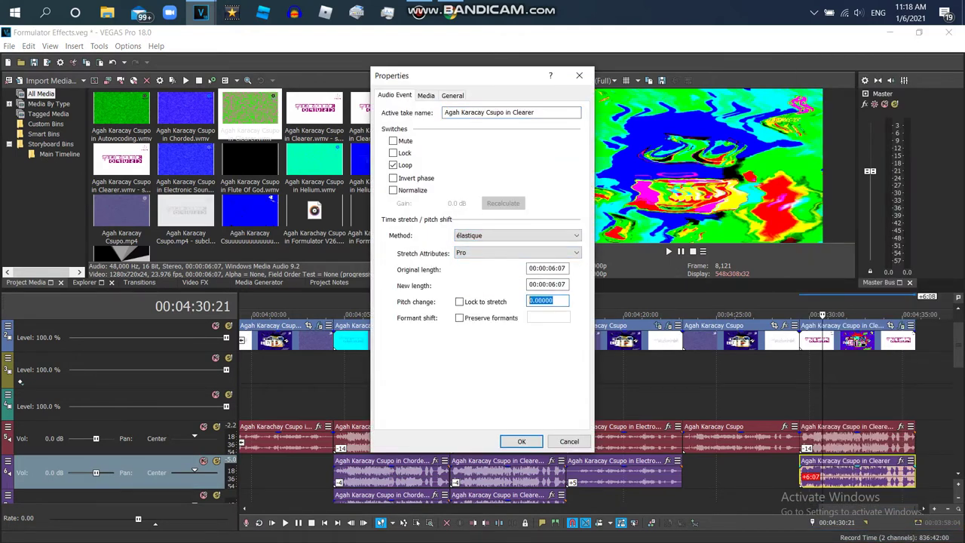
{"action": "key", "text": "Return"}
Step: Move the copied Clearer event and the -4 pitch audio below it so both start at 00:04:30:21
{"action": "left_click_drag", "start_coordinate": [857, 475], "coordinate": [857, 475]}
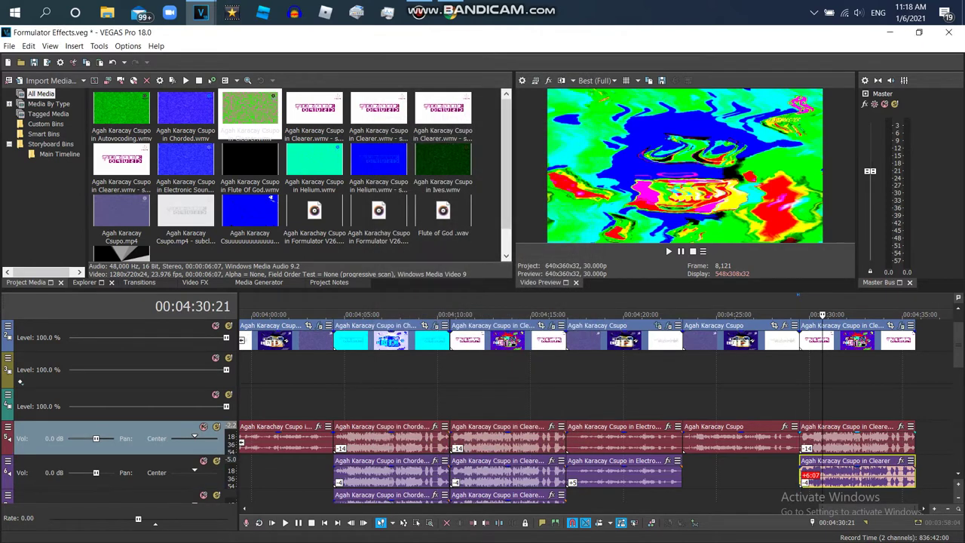
{"action": "left_click_drag", "start_coordinate": [857, 439], "coordinate": [880, 438]}
{"action": "left_click", "coordinate": [857, 474]}
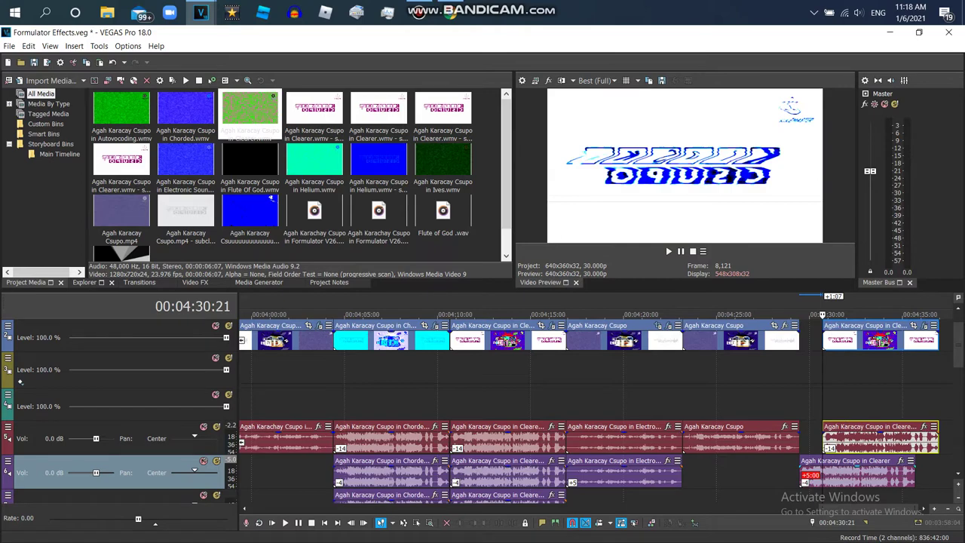
{"action": "left_click_drag", "start_coordinate": [857, 473], "coordinate": [882, 473]}
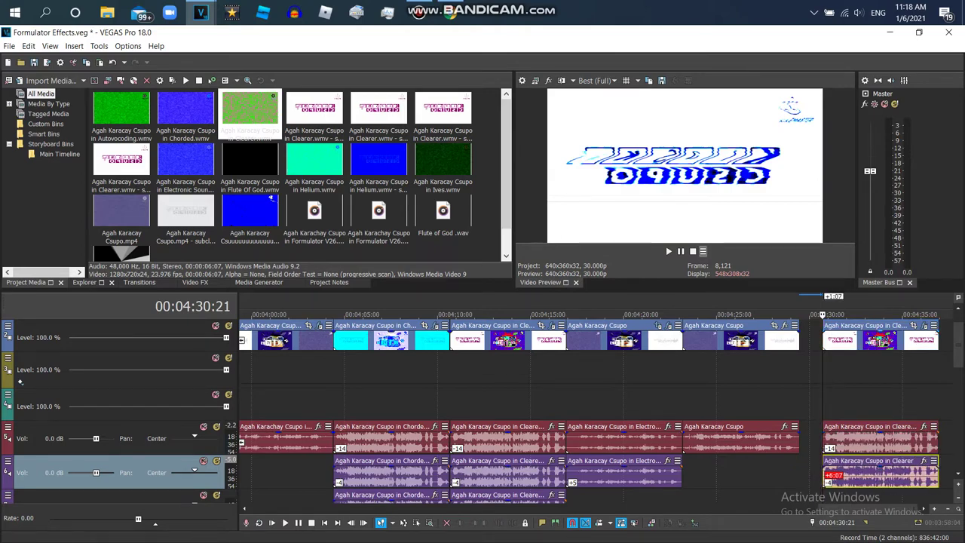
Step: Add the Clearer.wmv clip below the -4 pitch audio and delete its new video track, keeping only the audio
{"action": "key", "text": "space"}
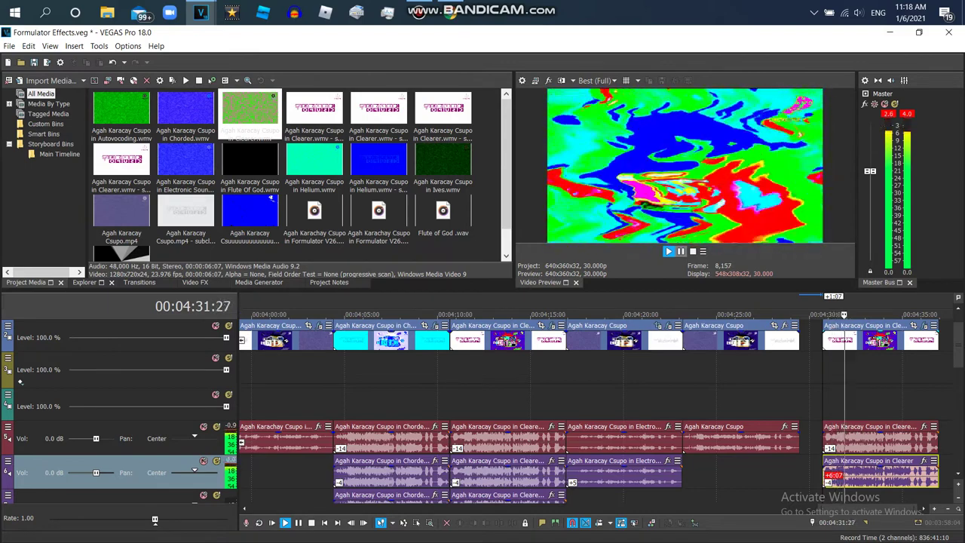
{"action": "scroll", "coordinate": [520, 411], "scroll_direction": "down", "scroll_amount": 3}
{"action": "left_click_drag", "start_coordinate": [249, 113], "coordinate": [837, 407]}
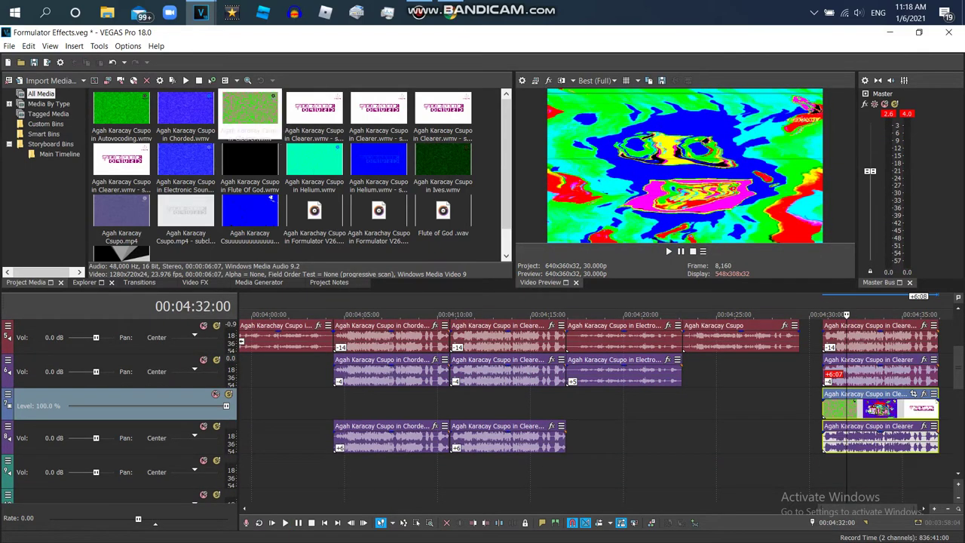
{"action": "right_click", "coordinate": [794, 398]}
{"action": "left_click", "coordinate": [824, 299]}
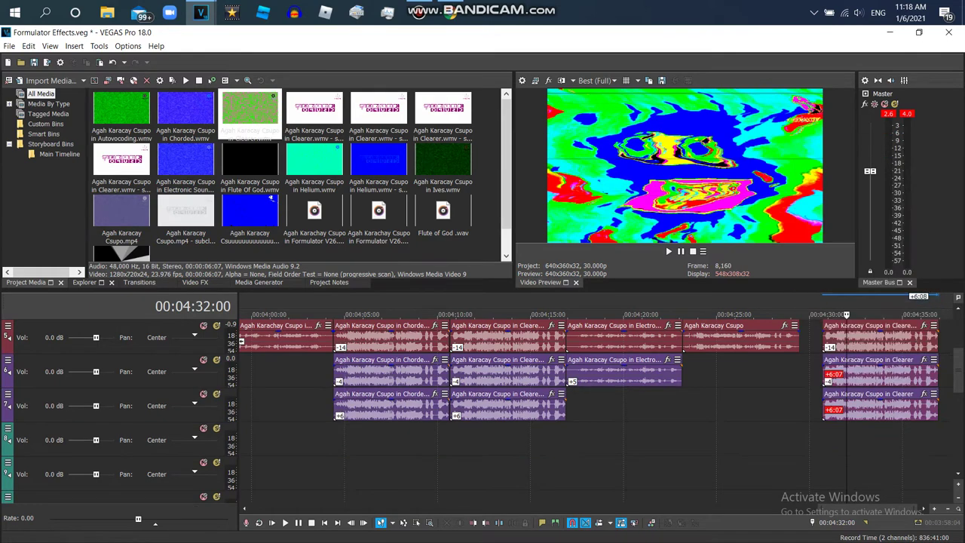
Step: Set the lowest Clearer audio event to the élastique method with Pro stretch attributes and a pitch change of 6, and preview it
{"action": "left_click", "coordinate": [874, 408]}
{"action": "right_click", "coordinate": [878, 405]}
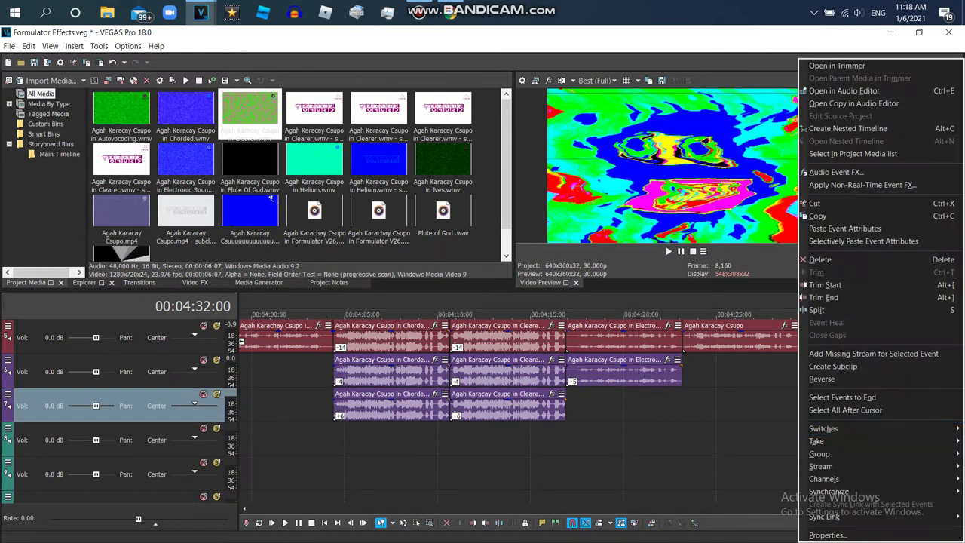
{"action": "left_click", "coordinate": [829, 535]}
{"action": "left_click", "coordinate": [518, 235]}
{"action": "left_click", "coordinate": [512, 254]}
{"action": "left_click", "coordinate": [513, 253]}
{"action": "left_click", "coordinate": [513, 263]}
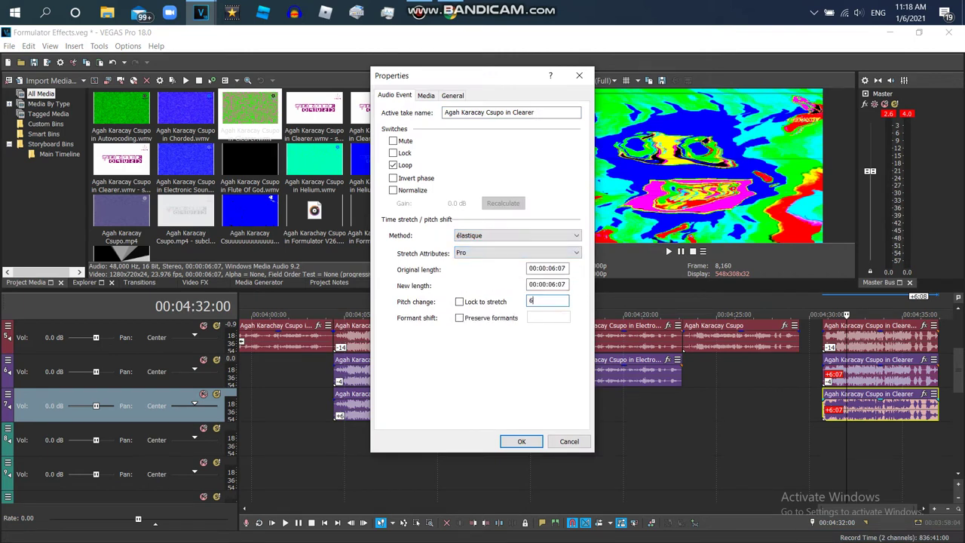
{"action": "type", "text": "6"}
{"action": "key", "text": "Return"}
{"action": "key", "text": "space"}
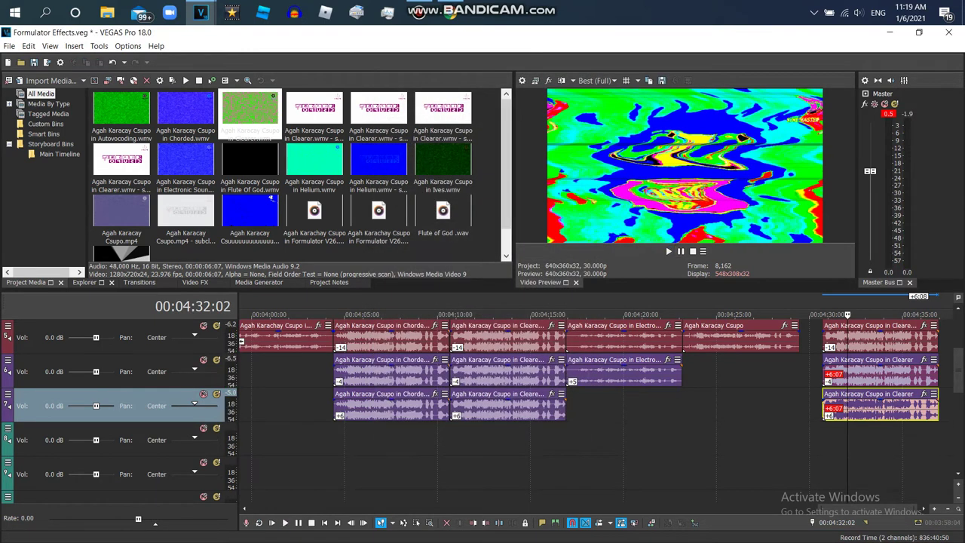
Step: Reverse the Clearer video event that starts at 00:04:30:21
{"action": "left_click", "coordinate": [879, 408], "text": "ctrl"}
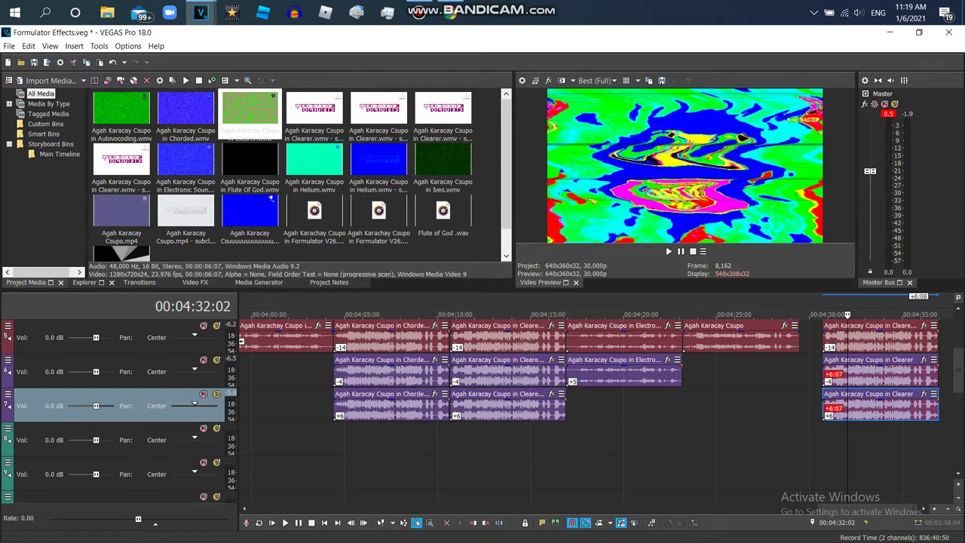
{"action": "left_click_drag", "start_coordinate": [888, 446], "coordinate": [874, 341]}
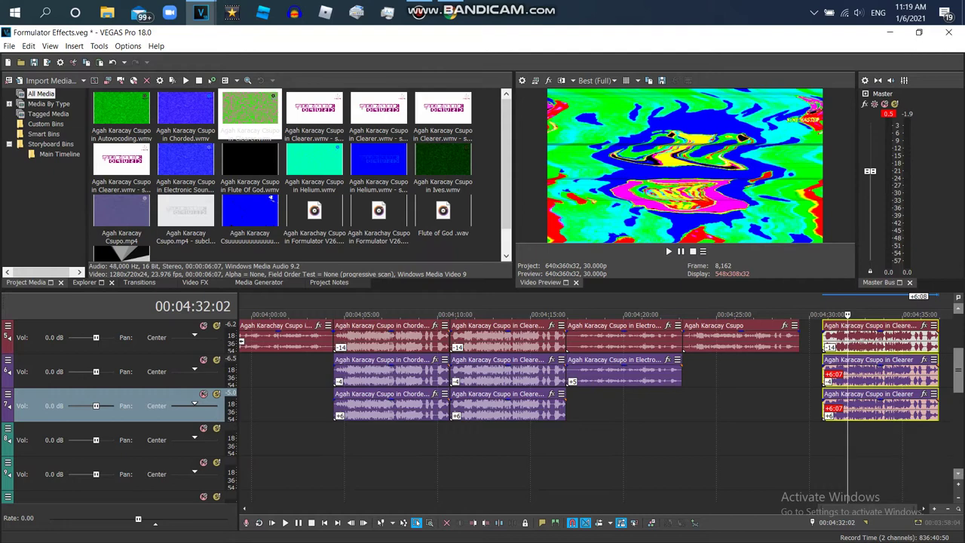
{"action": "scroll", "coordinate": [587, 407], "scroll_direction": "up", "scroll_amount": 4}
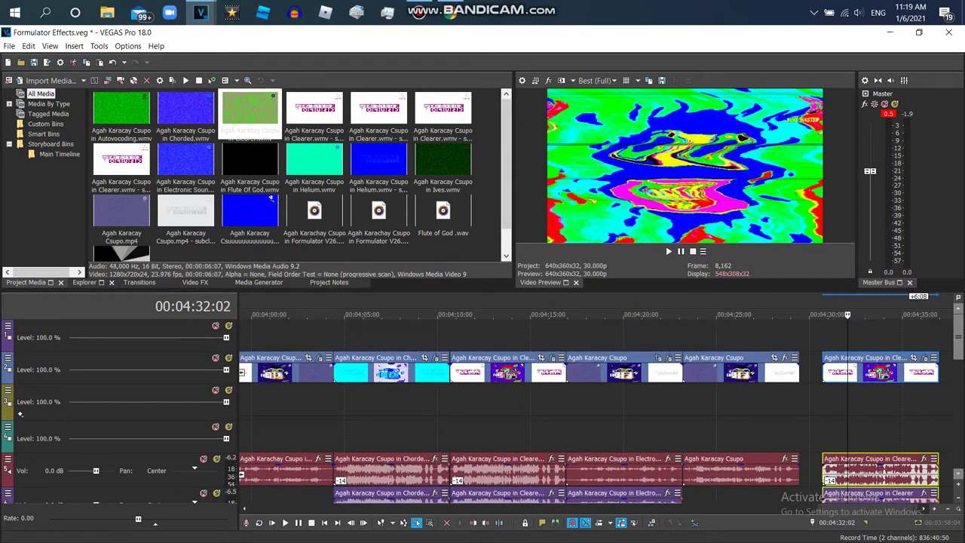
{"action": "right_click", "coordinate": [829, 367]}
{"action": "left_click", "coordinate": [821, 367]}
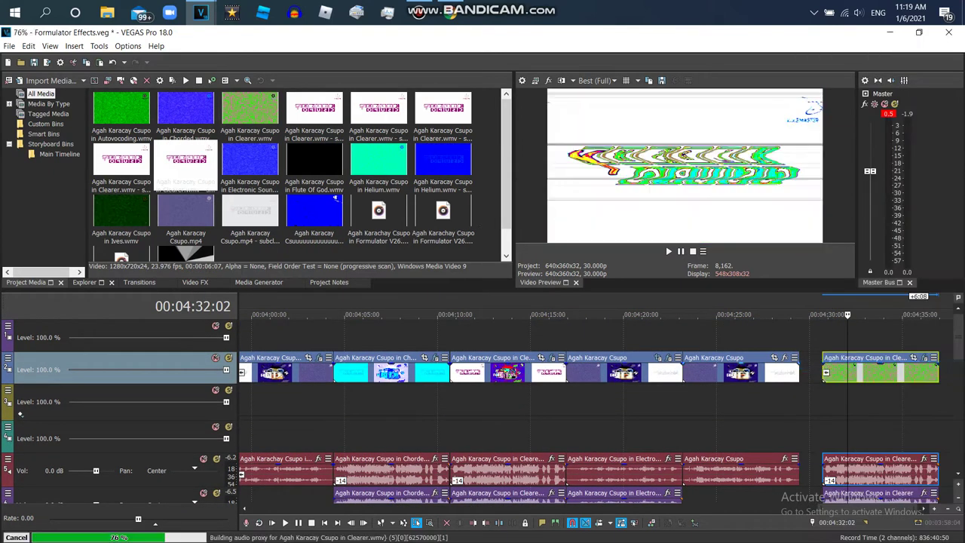
Step: Replace the media of the reversed Clearer subclip with the Autovocoding.wmv file
{"action": "right_click", "coordinate": [182, 149]}
{"action": "left_click", "coordinate": [207, 372]}
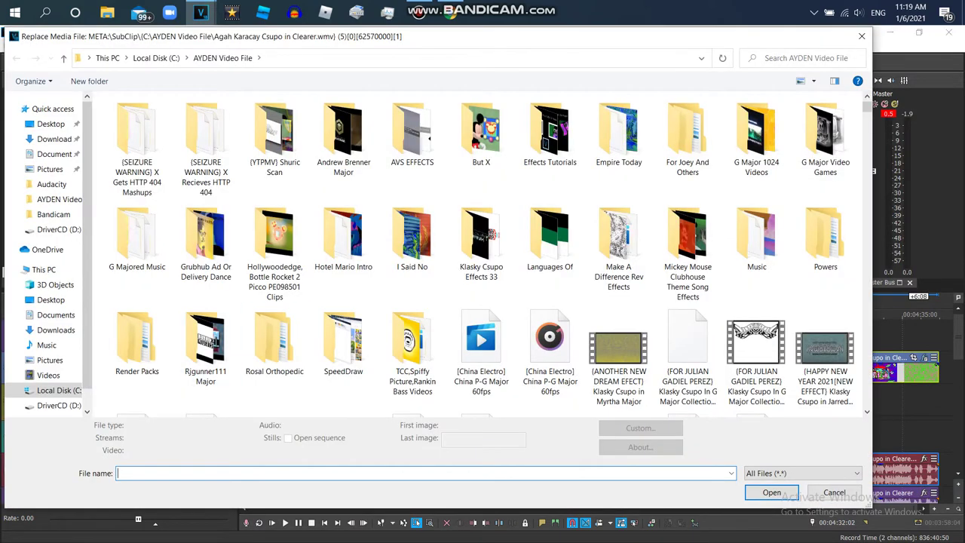
{"action": "type", "text": "aga"}
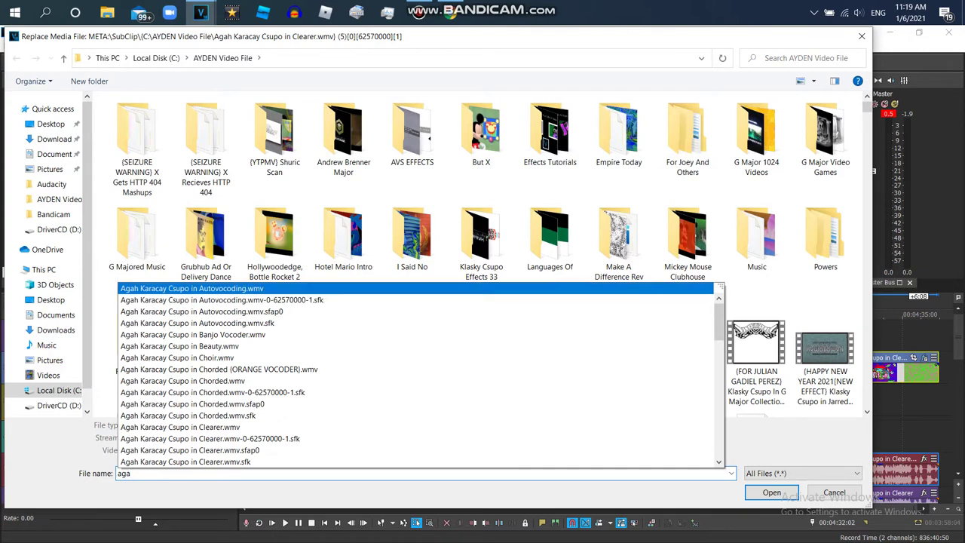
{"action": "left_click", "coordinate": [191, 289]}
{"action": "left_click", "coordinate": [771, 492]}
{"action": "mouse_move", "coordinate": [876, 372]}
{"action": "left_mouse_down"}
{"action": "mouse_move", "coordinate": [852, 372]}
{"action": "mouse_move", "coordinate": [876, 372]}
{"action": "left_mouse_up"}
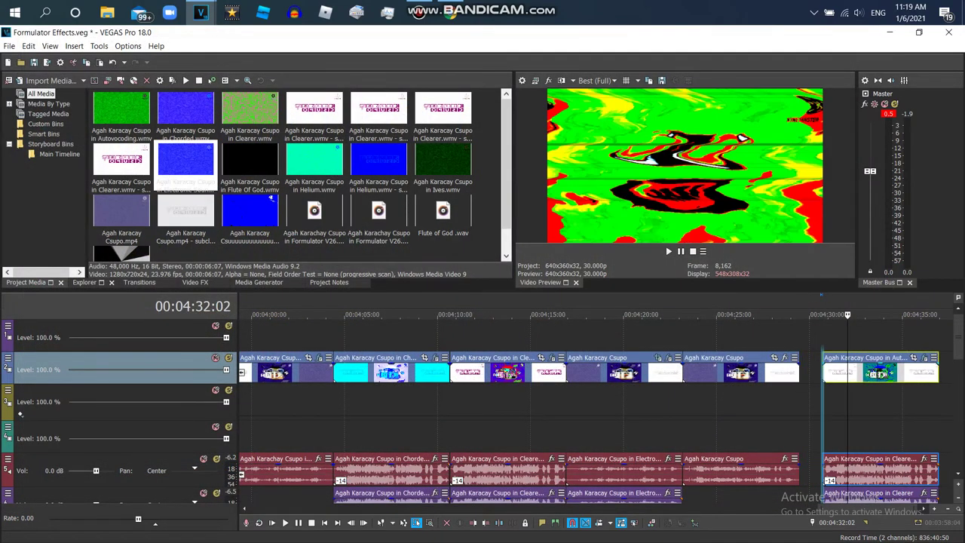
Step: Reverse the Autovocoding video event above the three Clearer audio layers
{"action": "left_click_drag", "start_coordinate": [958, 339], "coordinate": [958, 373]}
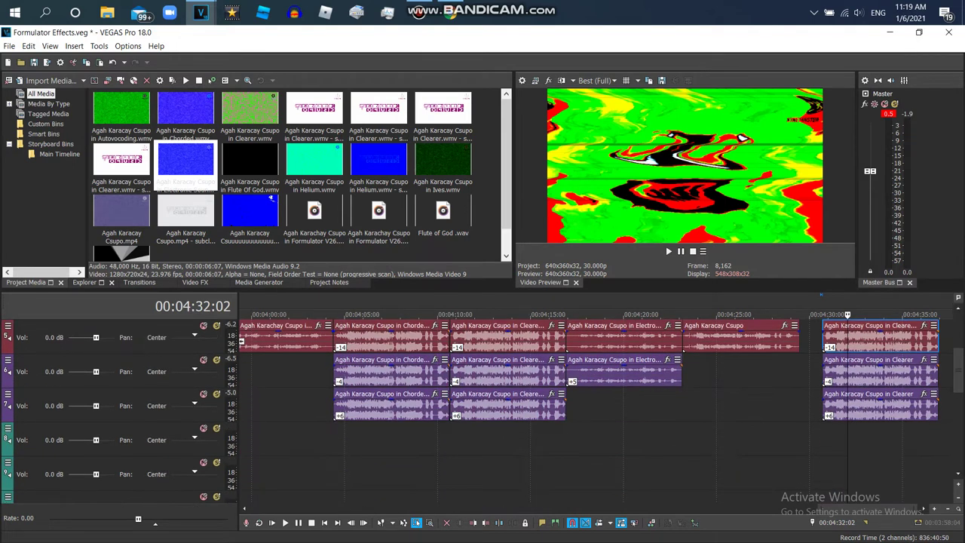
{"action": "left_click_drag", "start_coordinate": [900, 438], "coordinate": [895, 325]}
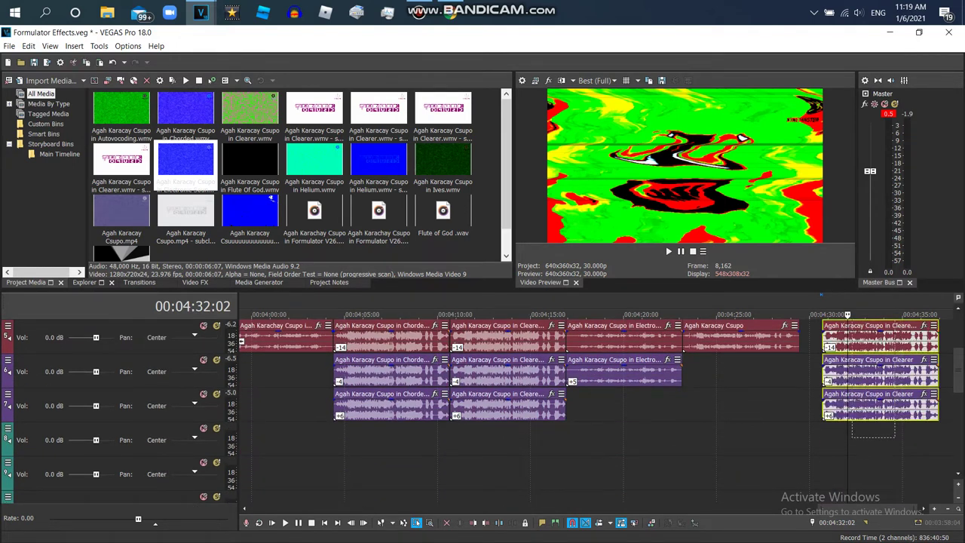
{"action": "scroll", "coordinate": [958, 362], "scroll_direction": "up", "scroll_amount": 3}
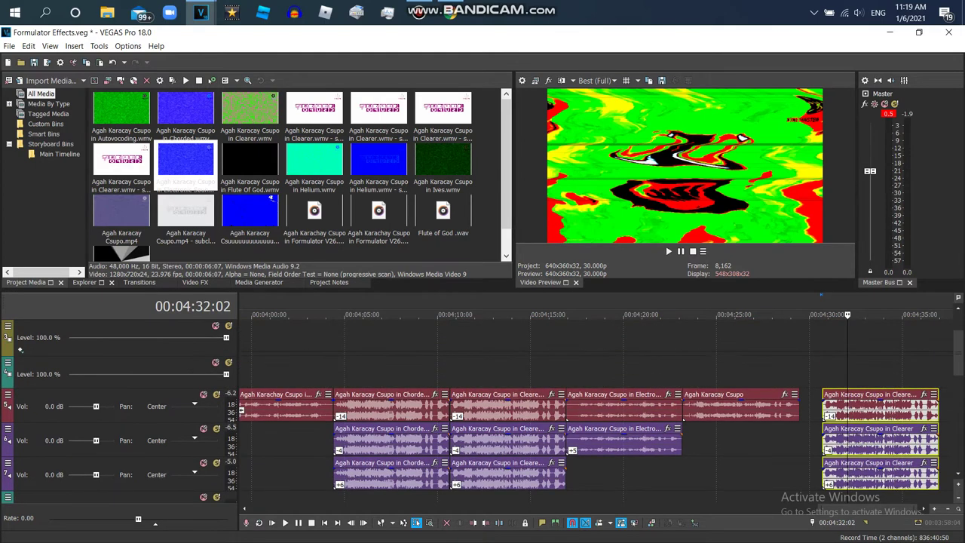
{"action": "right_click", "coordinate": [880, 371]}
{"action": "left_click", "coordinate": [875, 367]}
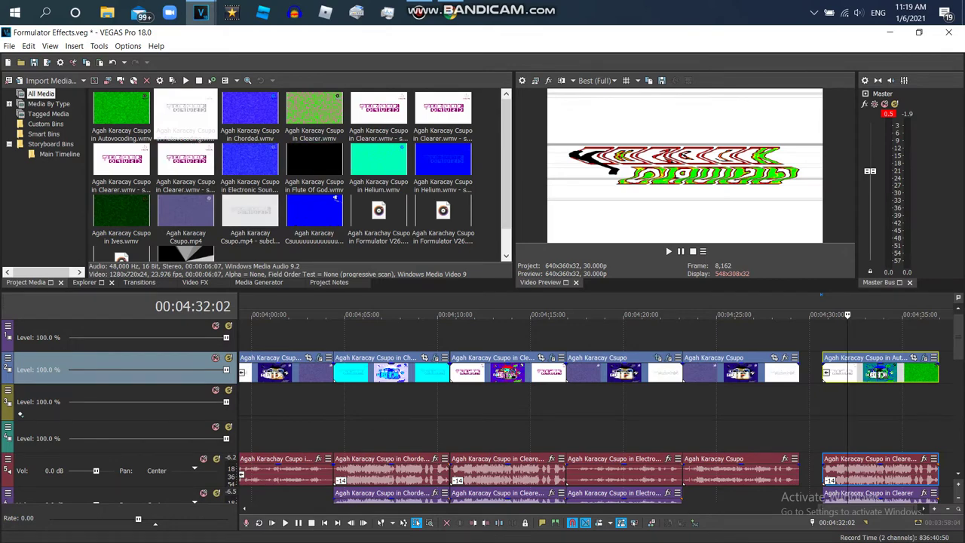
{"action": "right_click", "coordinate": [188, 125]}
{"action": "left_click", "coordinate": [218, 351]}
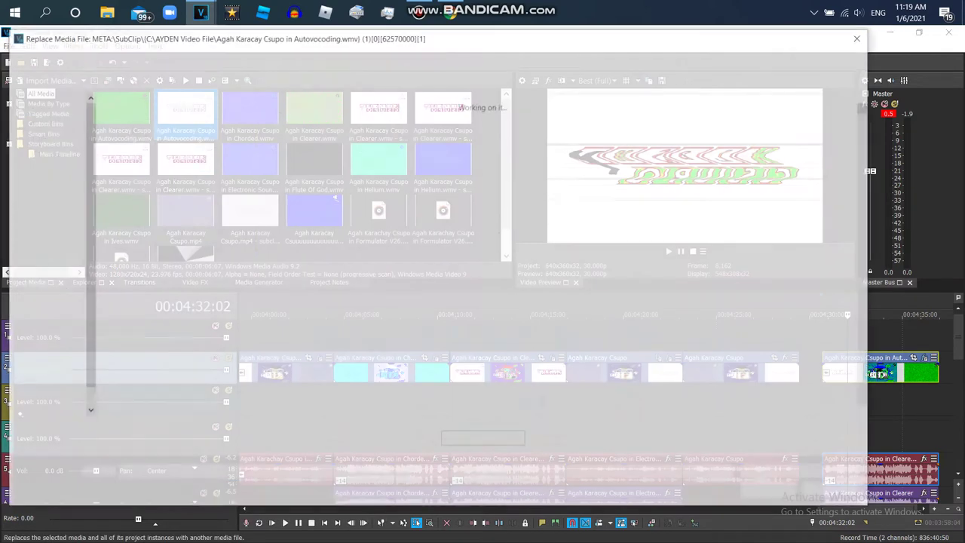
{"action": "type", "text": "aga"}
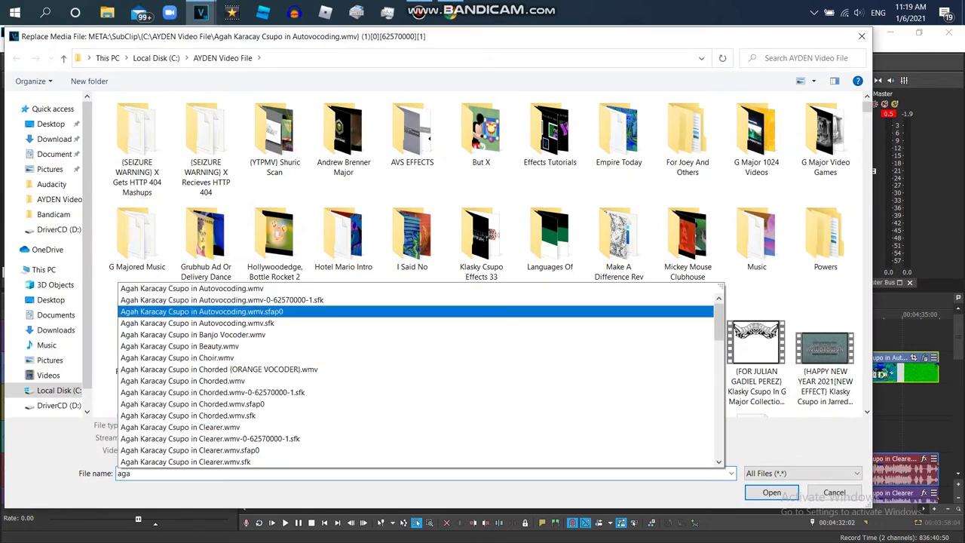
{"action": "left_click_drag", "start_coordinate": [719, 317], "coordinate": [718, 406]}
{"action": "scroll", "coordinate": [418, 375], "scroll_direction": "down", "scroll_amount": 2}
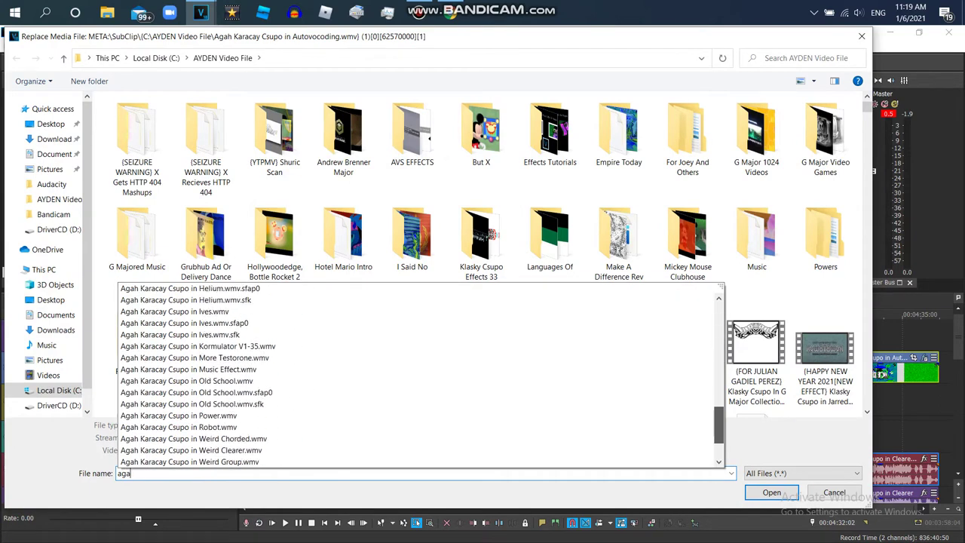
{"action": "key", "text": "Escape"}
{"action": "key", "text": "Escape"}
Step: Delete the reversed Autovocoding video event together with its -14 pitch audio
{"action": "left_click_drag", "start_coordinate": [867, 509], "coordinate": [906, 509]}
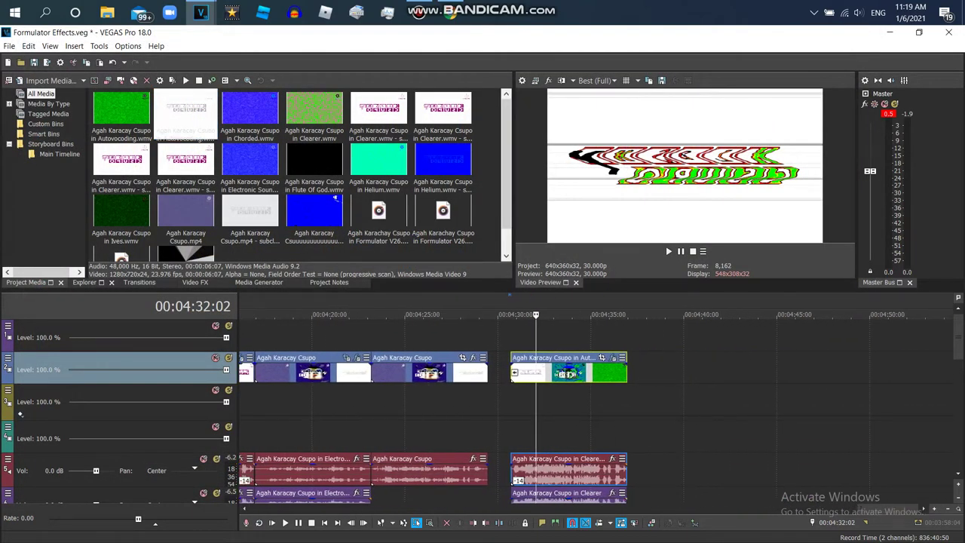
{"action": "left_click_drag", "start_coordinate": [592, 371], "coordinate": [568, 370]}
{"action": "right_click", "coordinate": [568, 371]}
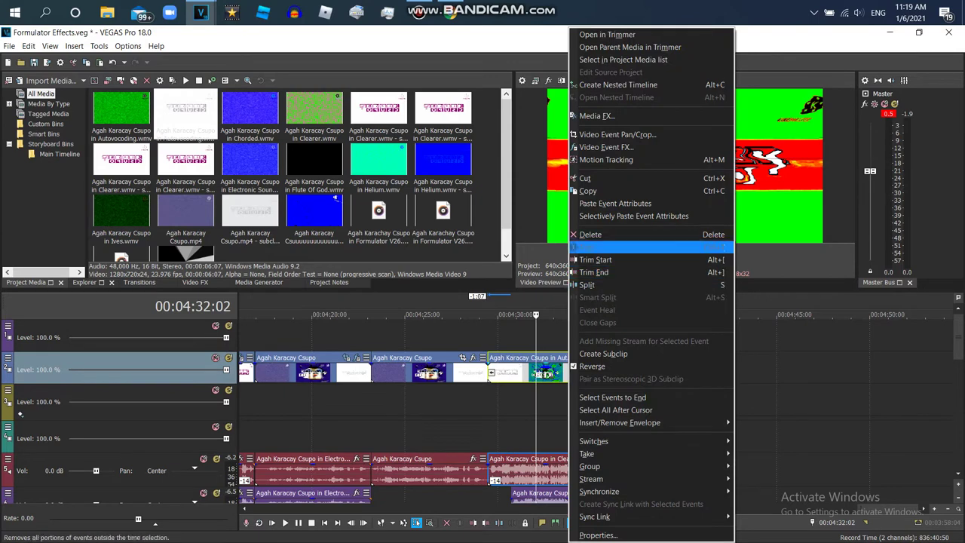
{"action": "left_click", "coordinate": [591, 235]}
Step: Delete the leftover Clearer audio events with pitch changes of -4 and +6
{"action": "scroll", "coordinate": [568, 422], "scroll_direction": "down", "scroll_amount": 2}
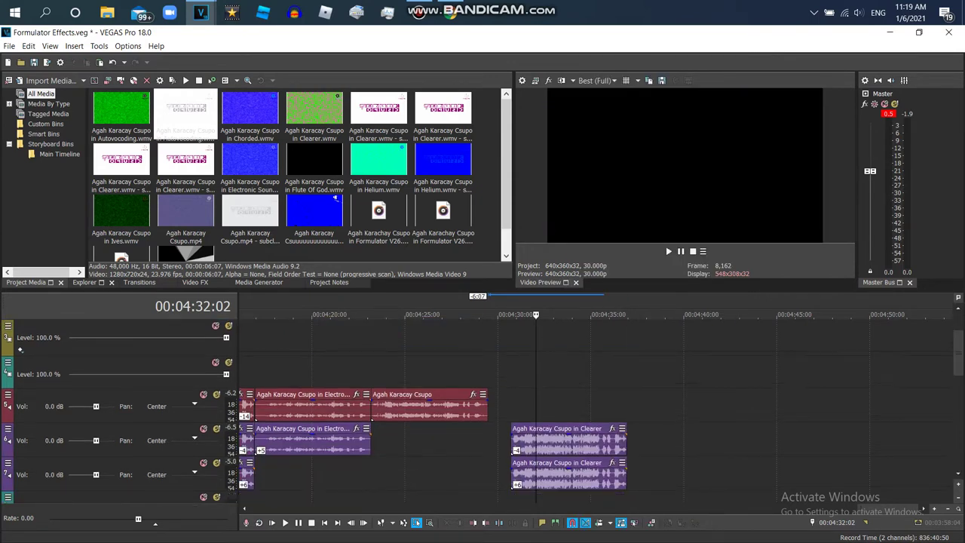
{"action": "left_click", "coordinate": [568, 440]}
{"action": "right_click", "coordinate": [593, 442]}
{"action": "left_click", "coordinate": [603, 260]}
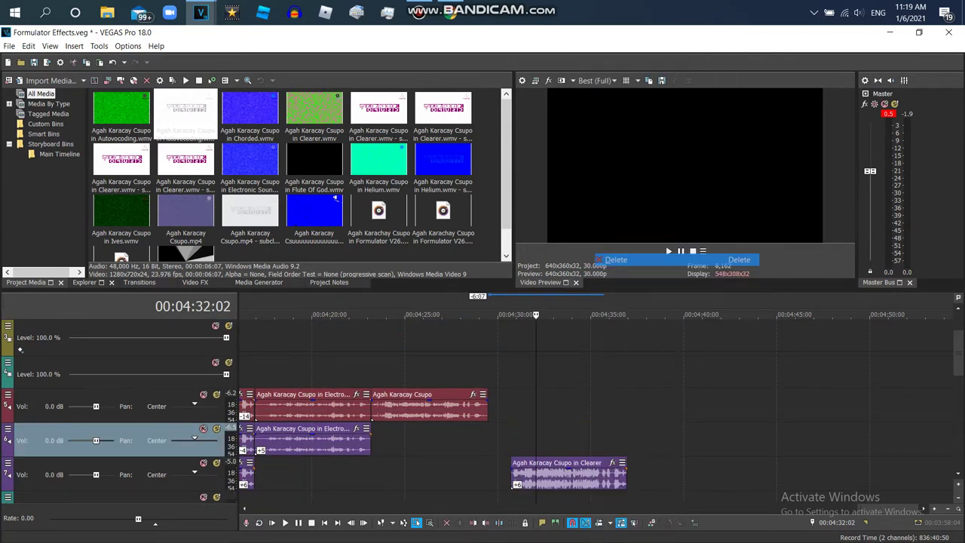
{"action": "left_click", "coordinate": [594, 476]}
{"action": "right_click", "coordinate": [566, 474]}
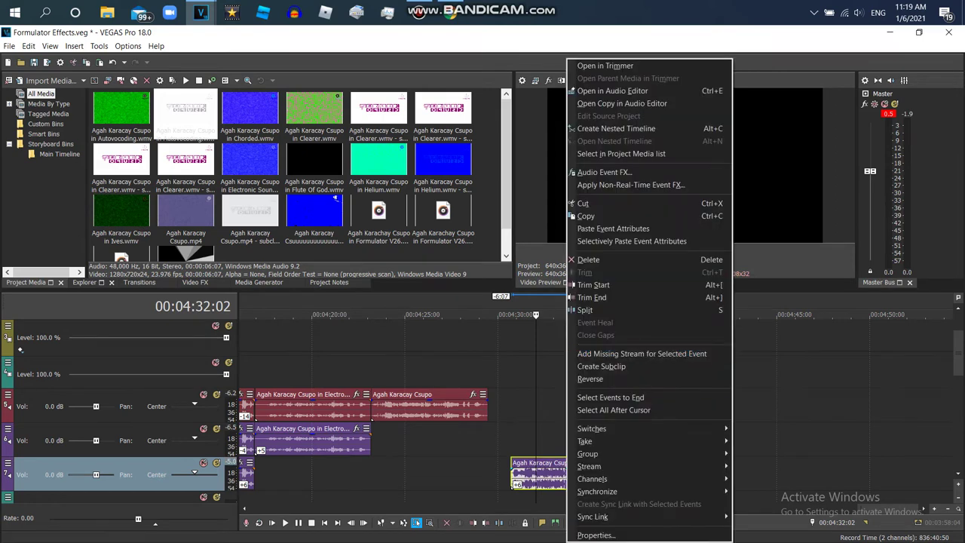
{"action": "left_click", "coordinate": [603, 260]}
Step: Add the original Csupo.mp4 clip at about 00:04:31 and place its video on the second video track
{"action": "left_click", "coordinate": [381, 522]}
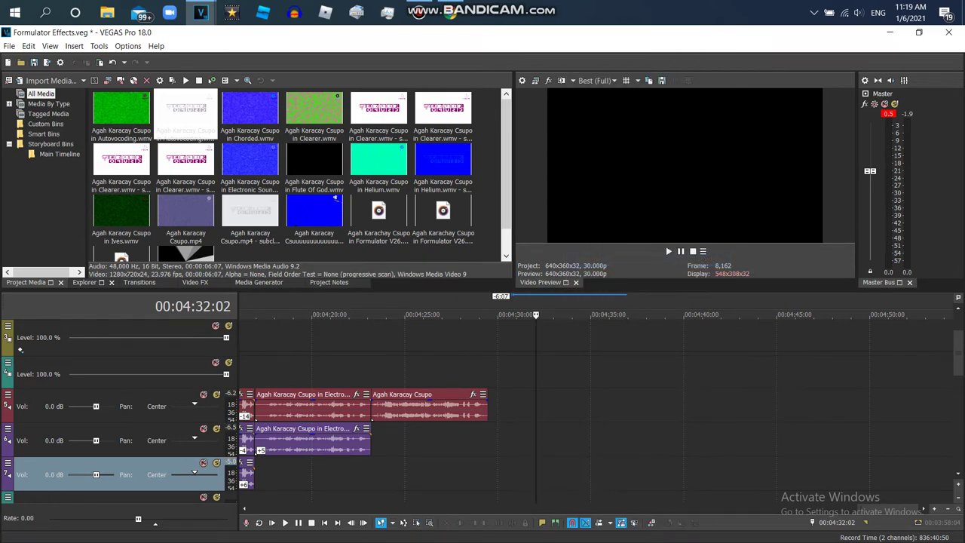
{"action": "left_click", "coordinate": [582, 405]}
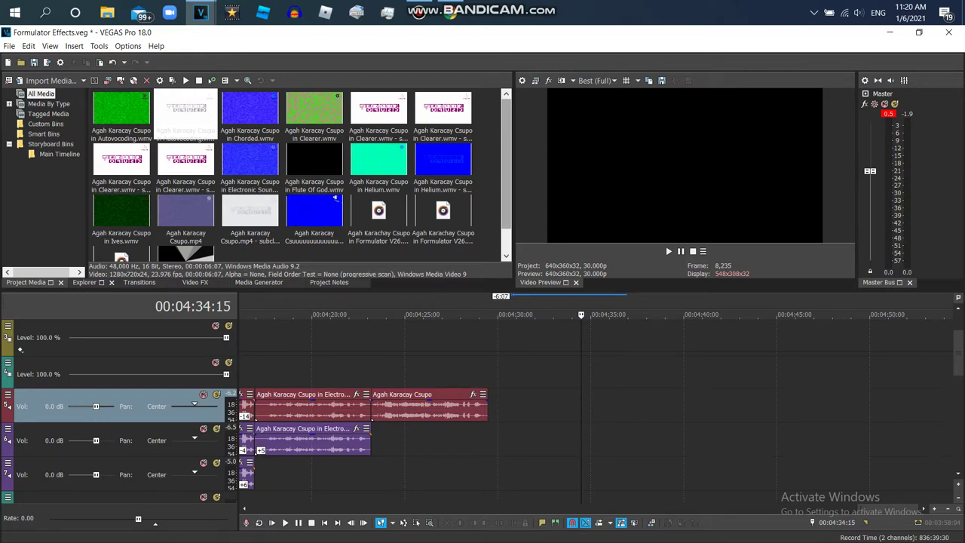
{"action": "left_click_drag", "start_coordinate": [185, 215], "coordinate": [527, 374]}
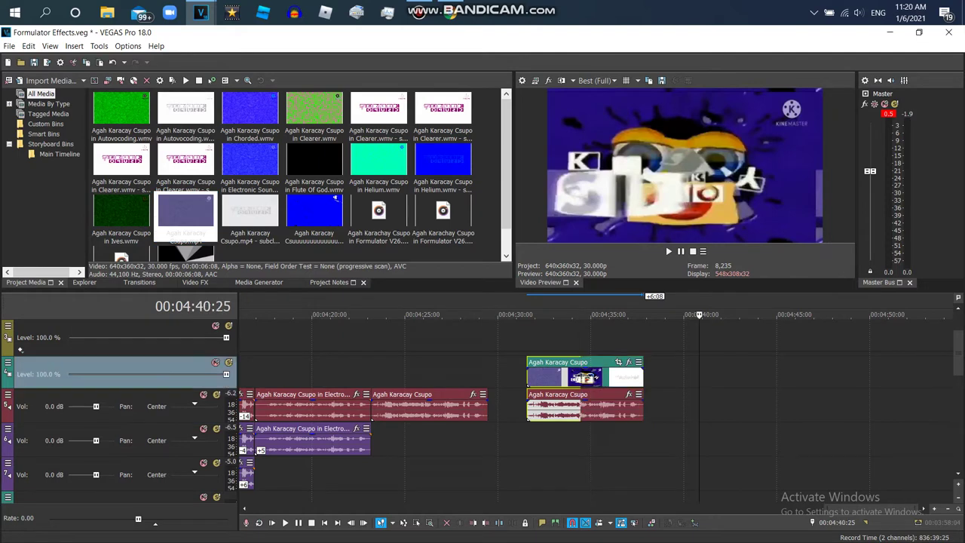
{"action": "left_click_drag", "start_coordinate": [958, 350], "coordinate": [958, 332]}
{"action": "left_click_drag", "start_coordinate": [582, 444], "coordinate": [575, 370]}
Step: Apply the Gradient Map preset G Major 1423 to the newly added Csupo video event
{"action": "left_click", "coordinate": [196, 282]}
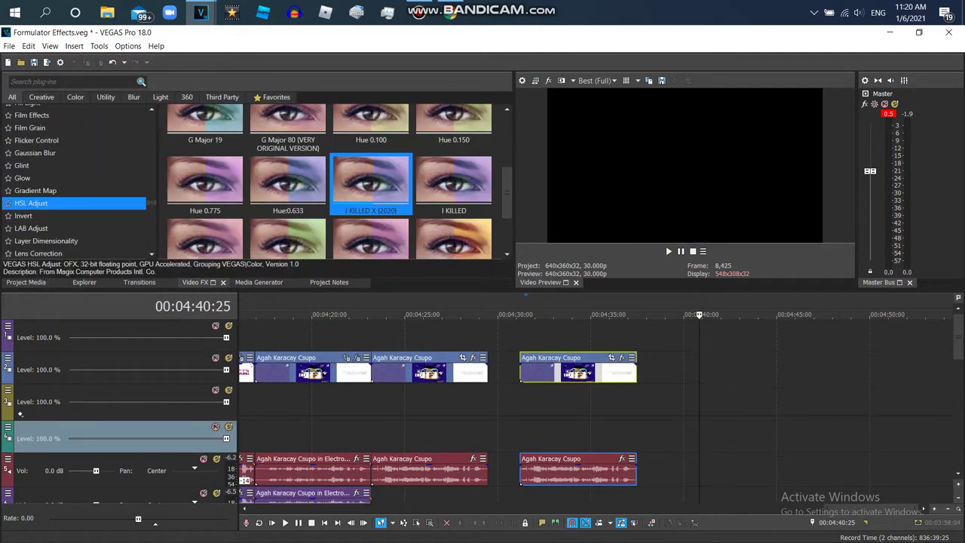
{"action": "left_click", "coordinate": [45, 190]}
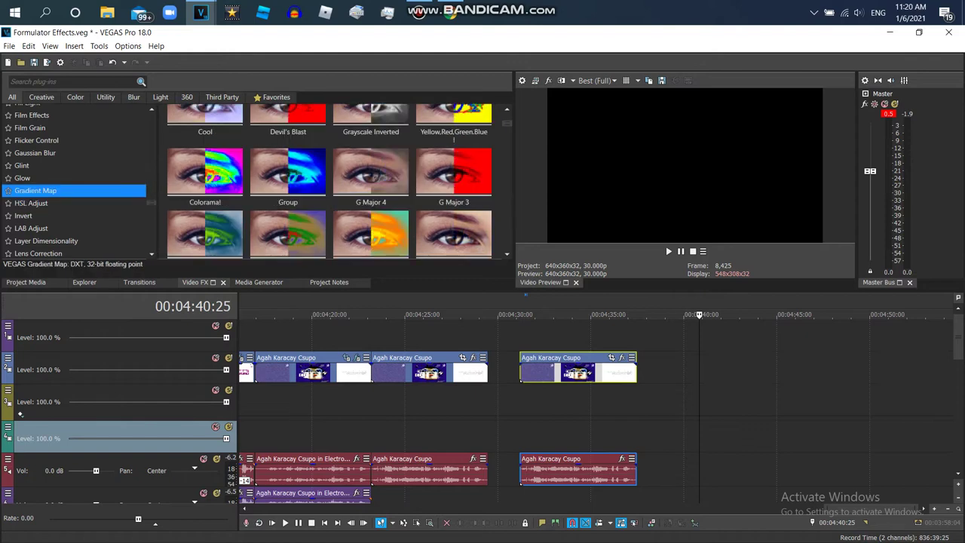
{"action": "scroll", "coordinate": [329, 181], "scroll_direction": "down", "scroll_amount": 15}
{"action": "scroll", "coordinate": [330, 181], "scroll_direction": "down", "scroll_amount": 10}
{"action": "scroll", "coordinate": [329, 181], "scroll_direction": "down", "scroll_amount": 10}
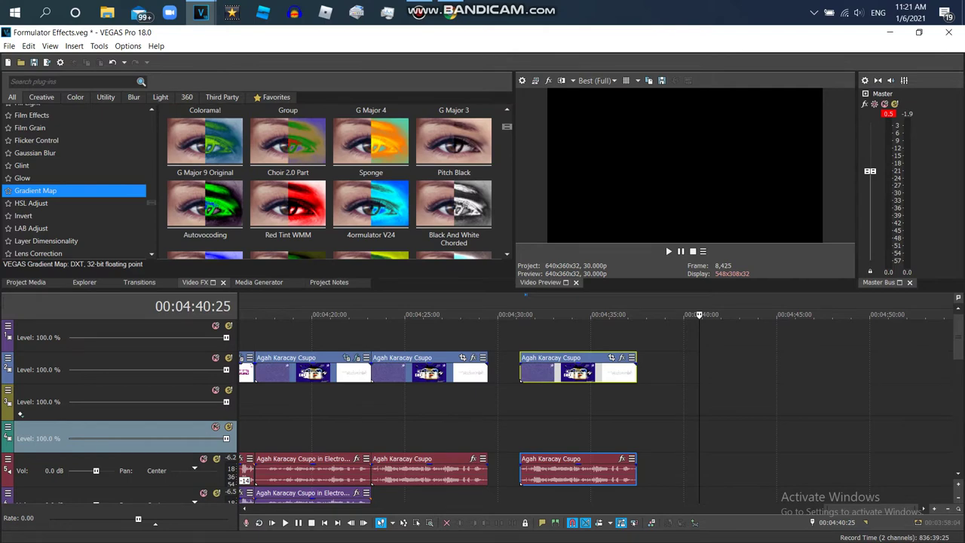
{"action": "scroll", "coordinate": [453, 138], "scroll_direction": "down", "scroll_amount": 5}
{"action": "scroll", "coordinate": [336, 181], "scroll_direction": "down", "scroll_amount": 4}
{"action": "scroll", "coordinate": [336, 180], "scroll_direction": "down", "scroll_amount": 5}
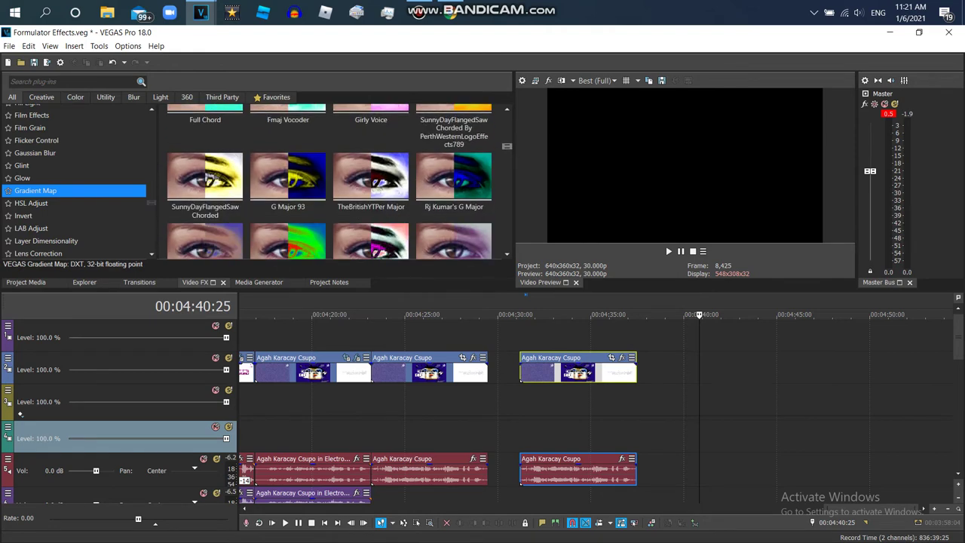
{"action": "scroll", "coordinate": [336, 181], "scroll_direction": "up", "scroll_amount": 1}
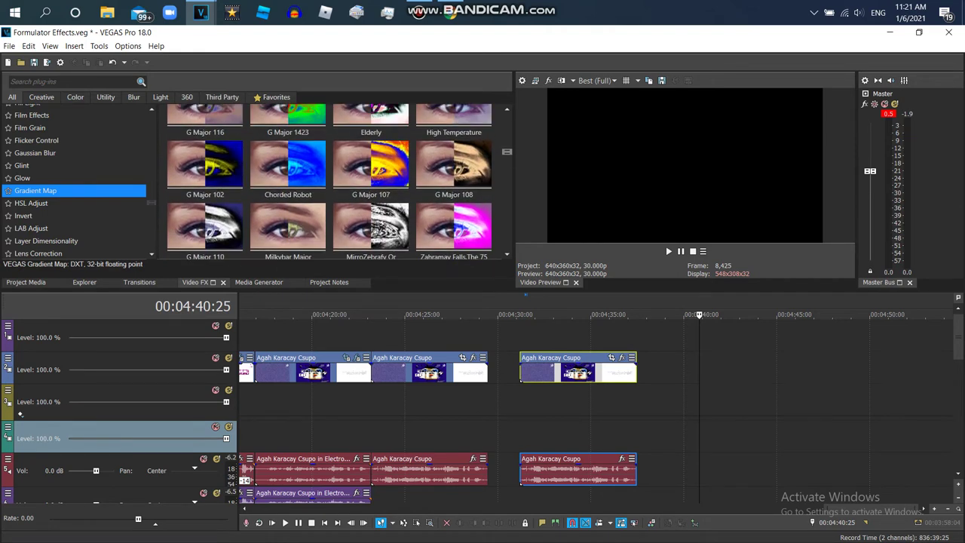
{"action": "scroll", "coordinate": [301, 151], "scroll_direction": "up", "scroll_amount": 1}
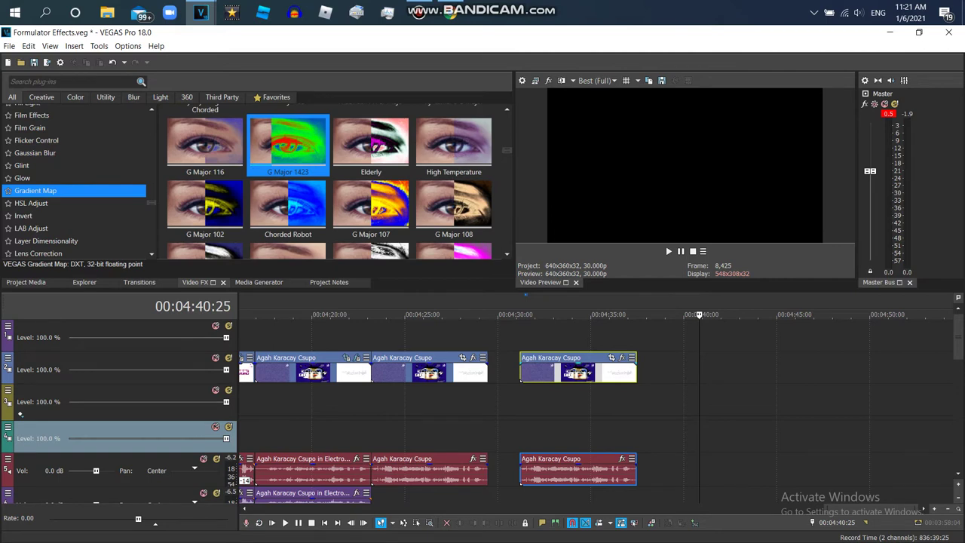
{"action": "left_click_drag", "start_coordinate": [288, 143], "coordinate": [561, 369]}
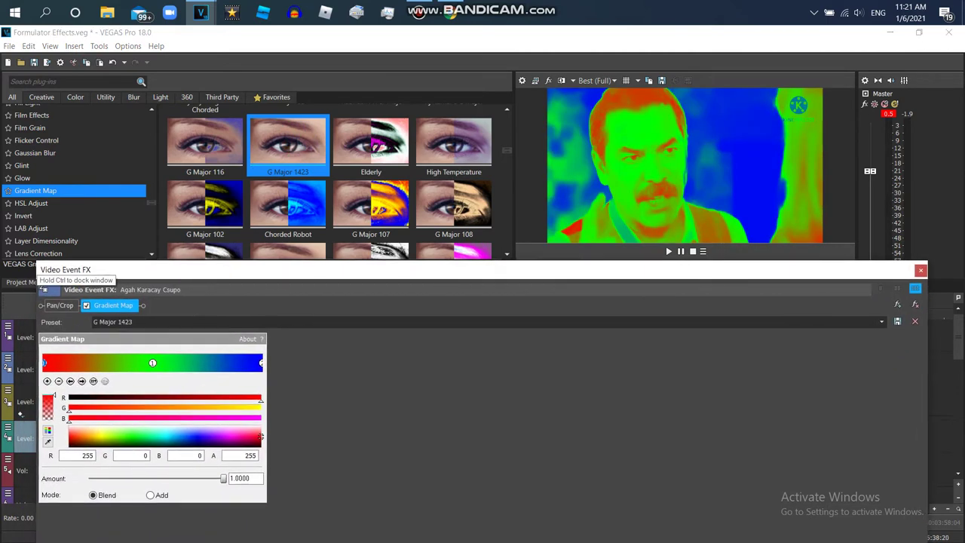
Step: Set the Gradient Map amount to 0.5 on the new Csupo video event and preview the clip near 00:04:32
{"action": "type", "text": "0"}
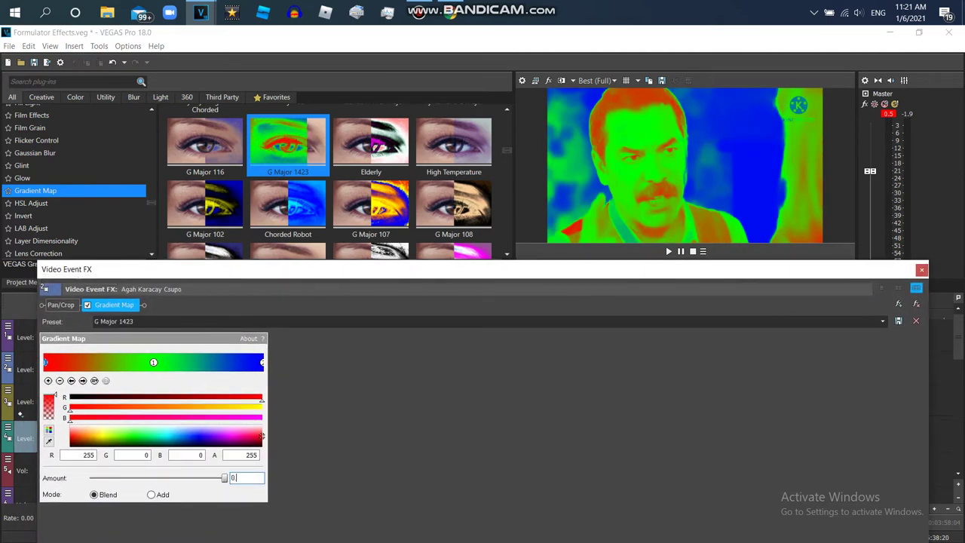
{"action": "type", "text": ".5"}
{"action": "key", "text": "Tab"}
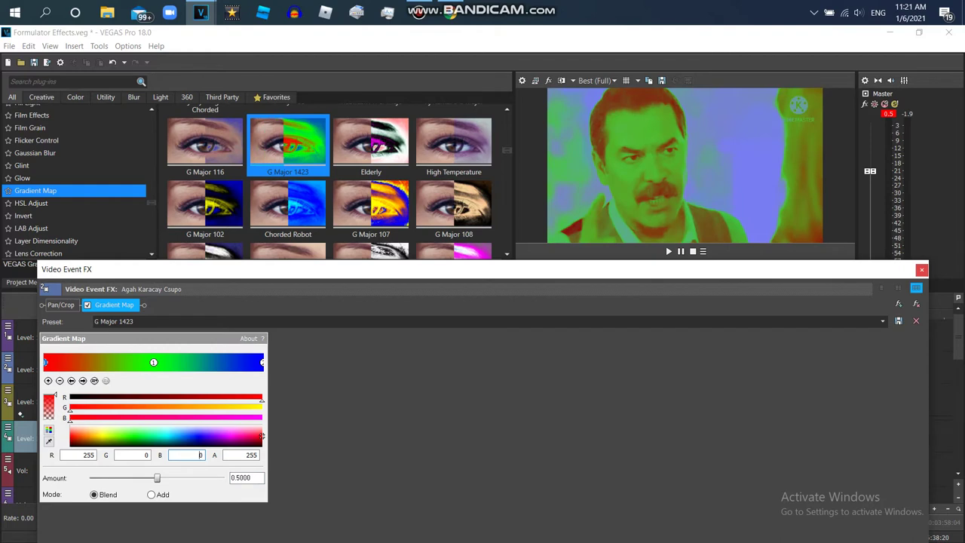
{"action": "left_click", "coordinate": [921, 270]}
{"action": "left_click", "coordinate": [532, 373]}
{"action": "left_click", "coordinate": [548, 373]}
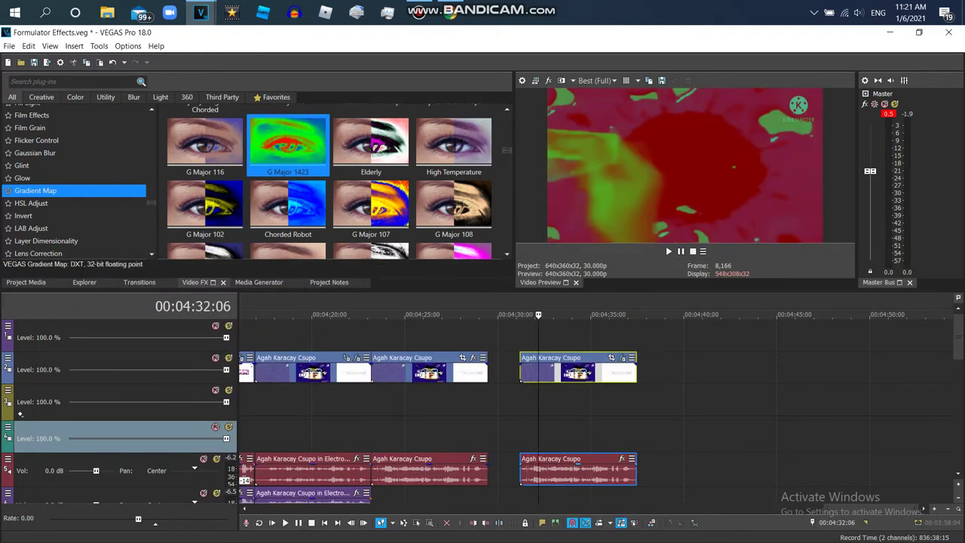
Step: Add the IL Vocodex effect to the new Csupo audio event with the Stereo interlacing preset
{"action": "left_click", "coordinate": [621, 459]}
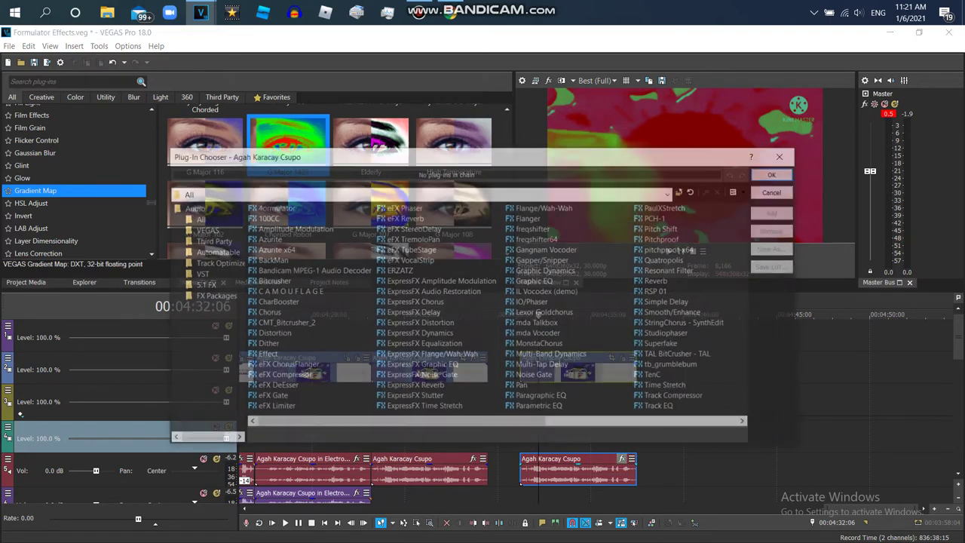
{"action": "double_click", "coordinate": [548, 291]}
{"action": "left_click", "coordinate": [776, 173]}
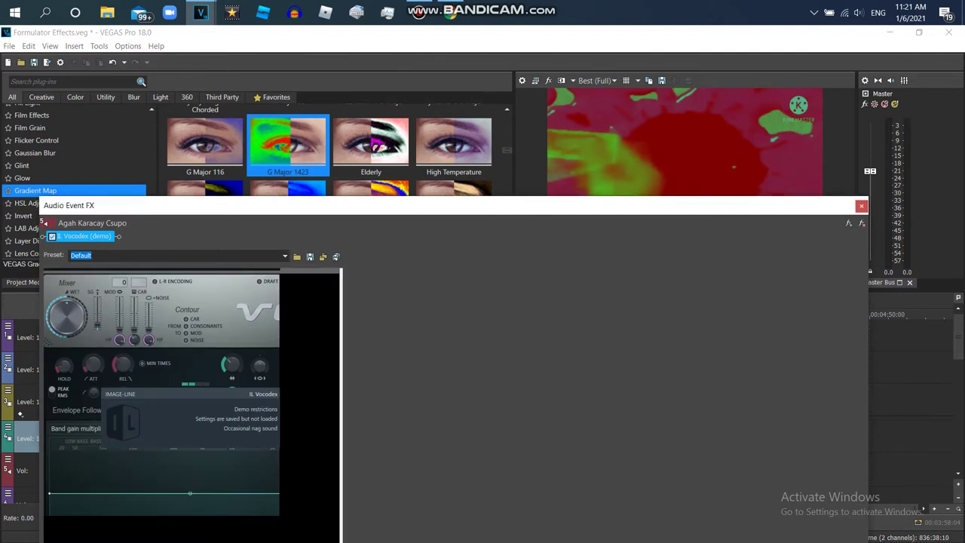
{"action": "left_click", "coordinate": [245, 270]}
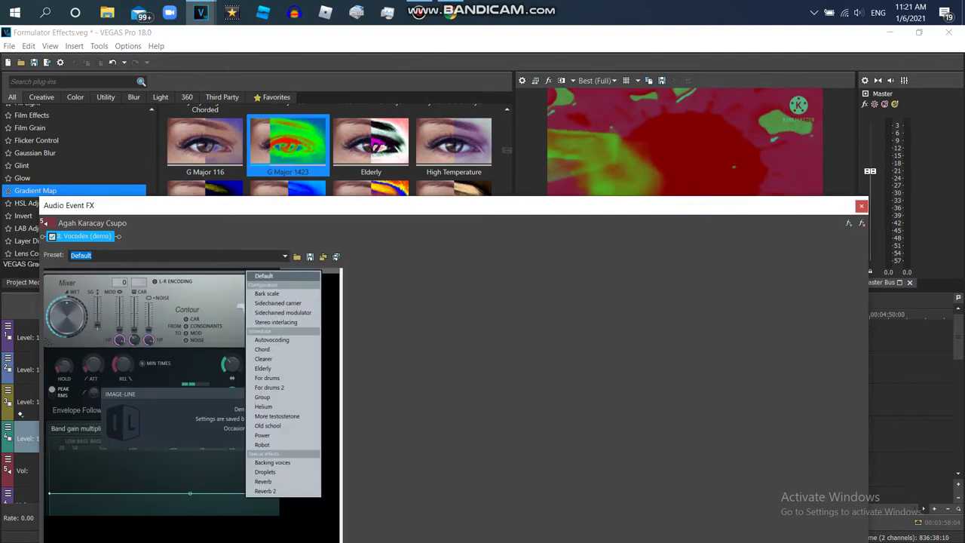
{"action": "left_click", "coordinate": [280, 323]}
{"action": "left_click", "coordinate": [861, 206]}
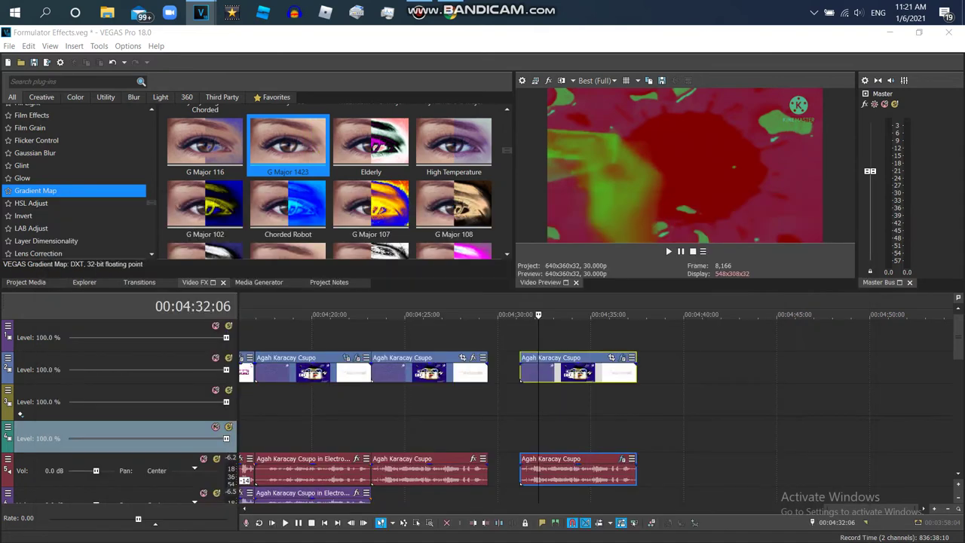
Step: Render the new Csupo clip's range as the Stereo Interlacing WMV with the 4.8 Mbps HD 720-24p template and delete its source events
{"action": "double_click", "coordinate": [611, 371]}
{"action": "left_click", "coordinate": [9, 46]}
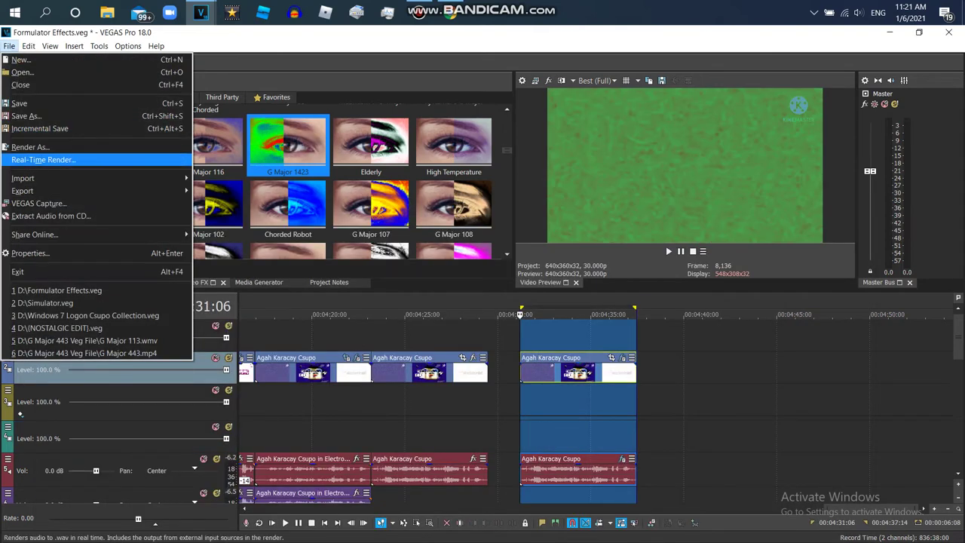
{"action": "left_click", "coordinate": [30, 147]}
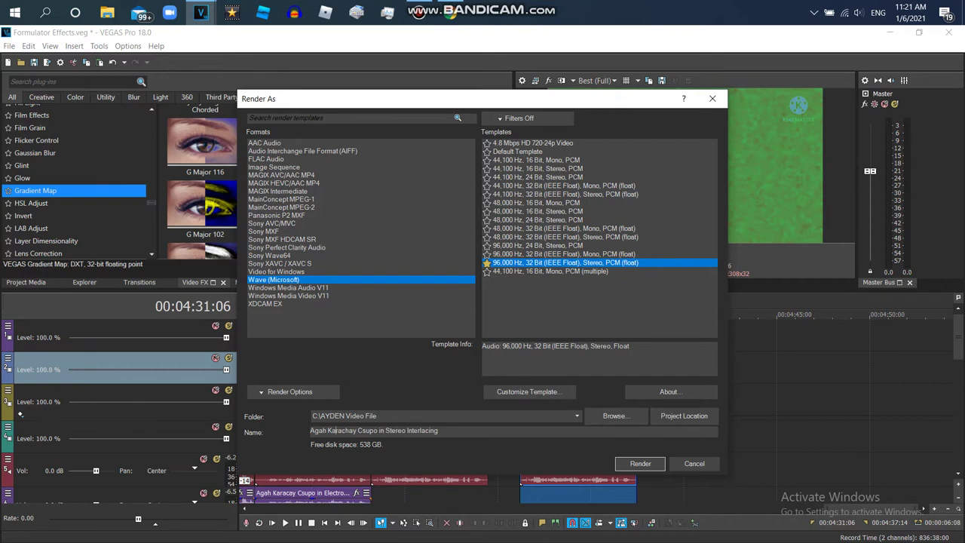
{"action": "left_click", "coordinate": [289, 295]}
{"action": "left_click", "coordinate": [532, 160]}
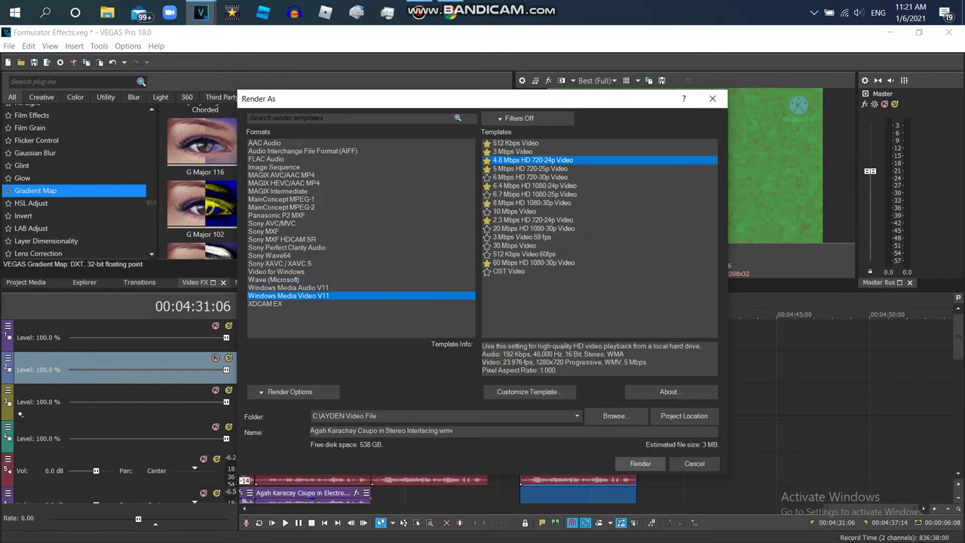
{"action": "left_click", "coordinate": [640, 463]}
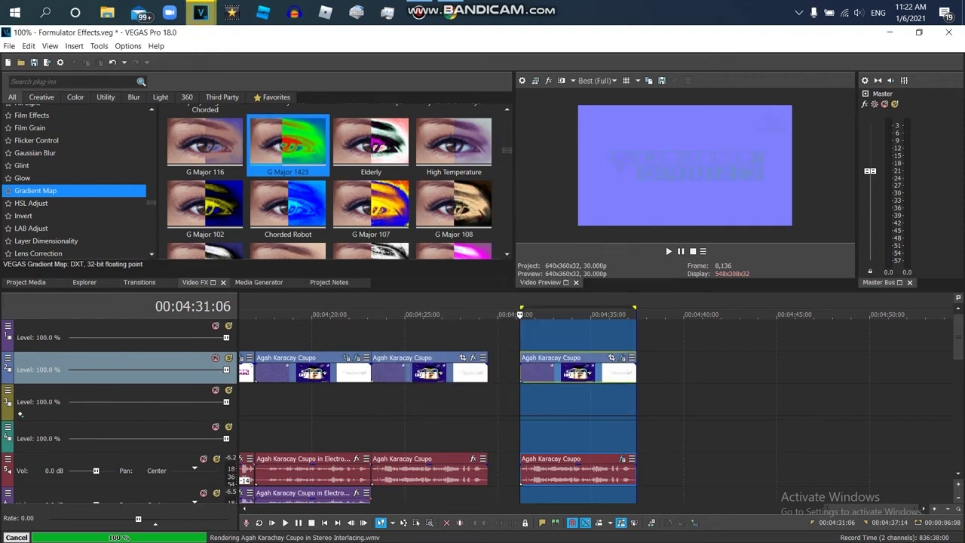
{"action": "right_click", "coordinate": [625, 371]}
{"action": "left_click", "coordinate": [649, 244]}
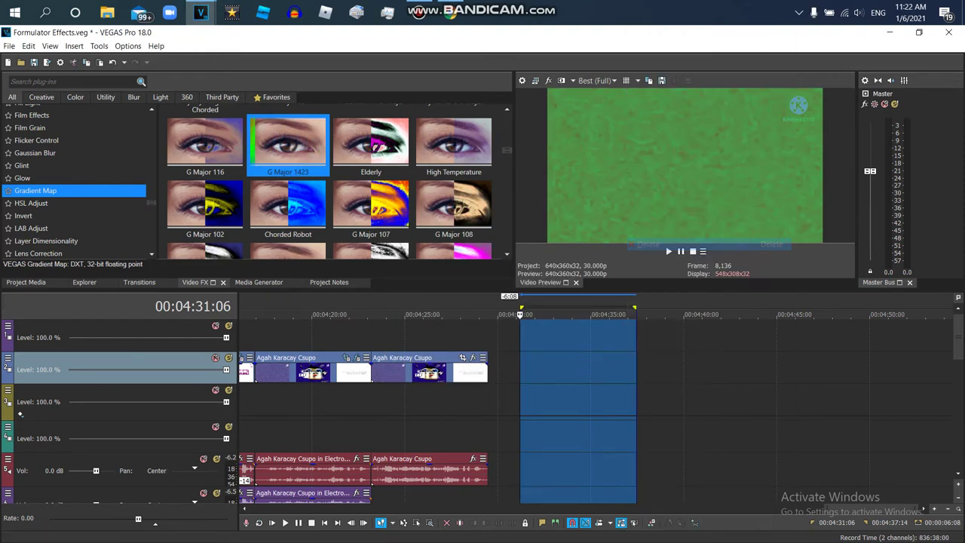
Step: Add the rendered Csupo in Stereo Interlacing.wmv clip to the timeline at about 00:04:32
{"action": "left_click", "coordinate": [542, 369]}
{"action": "left_click", "coordinate": [21, 62]}
{"action": "left_click", "coordinate": [21, 62]}
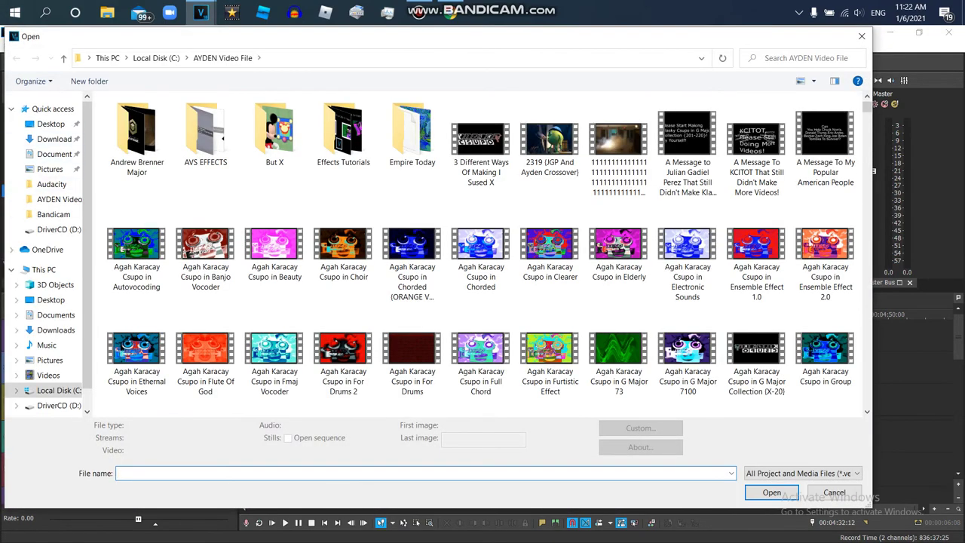
{"action": "type", "text": "aga"}
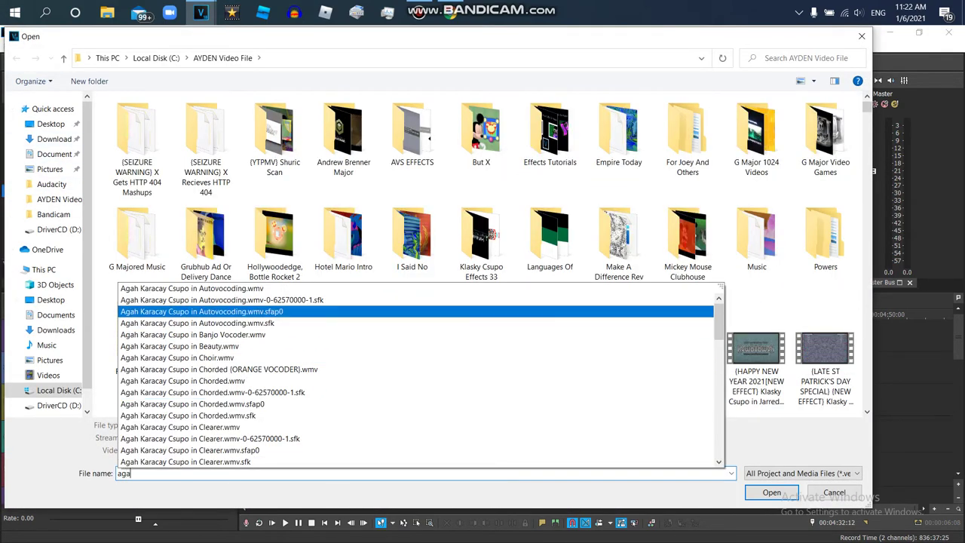
{"action": "left_click_drag", "start_coordinate": [719, 318], "coordinate": [719, 436]}
{"action": "scroll", "coordinate": [418, 374], "scroll_direction": "up", "scroll_amount": 1}
{"action": "scroll", "coordinate": [419, 375], "scroll_direction": "up", "scroll_amount": 3}
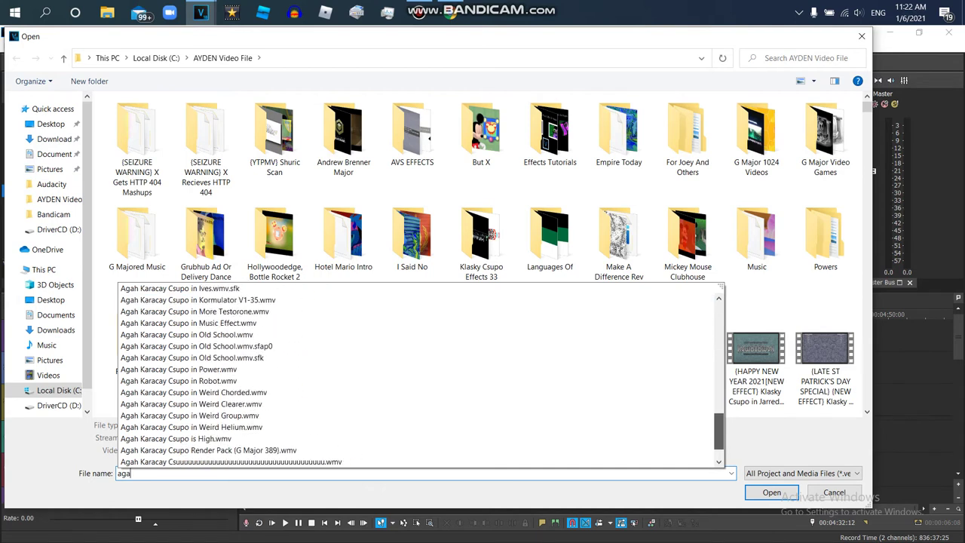
{"action": "scroll", "coordinate": [419, 375], "scroll_direction": "down", "scroll_amount": 2}
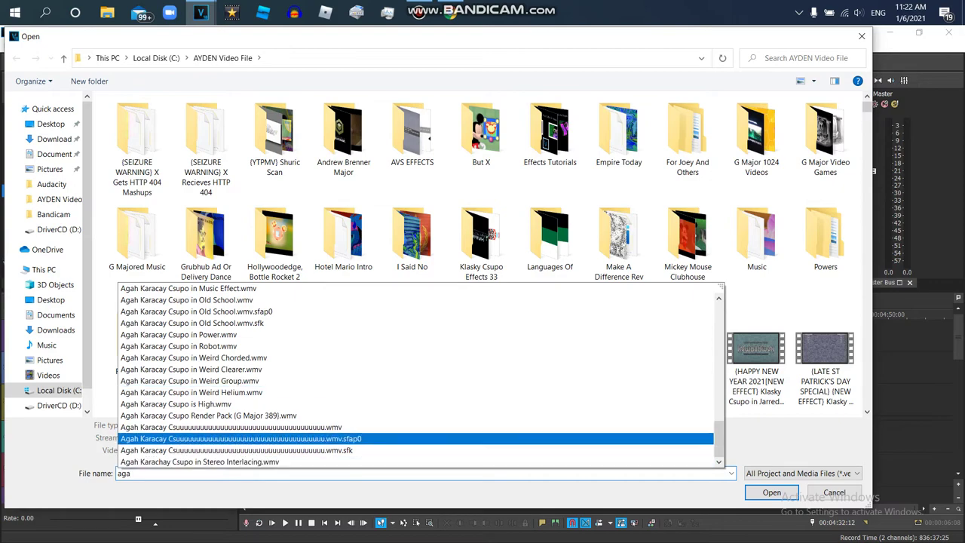
{"action": "left_click", "coordinate": [199, 462]}
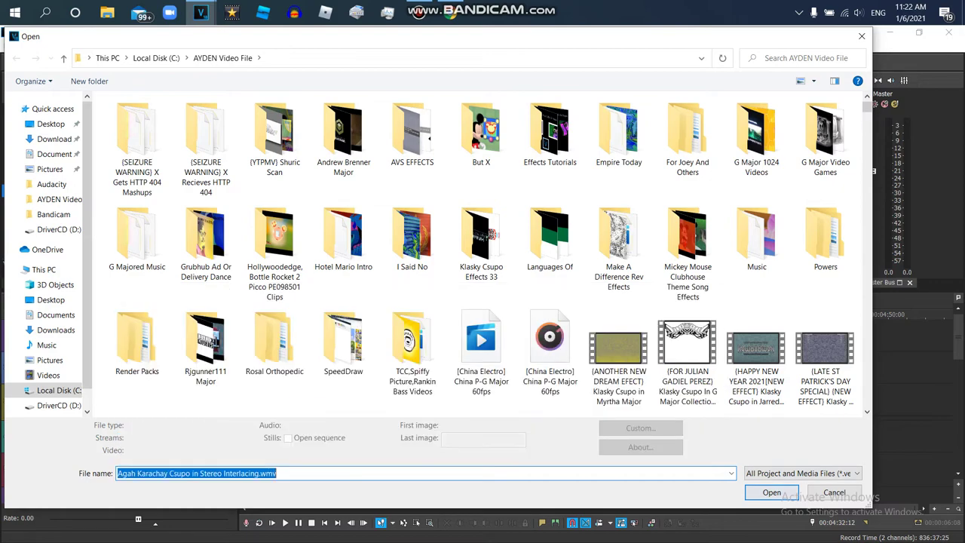
{"action": "left_click", "coordinate": [771, 492]}
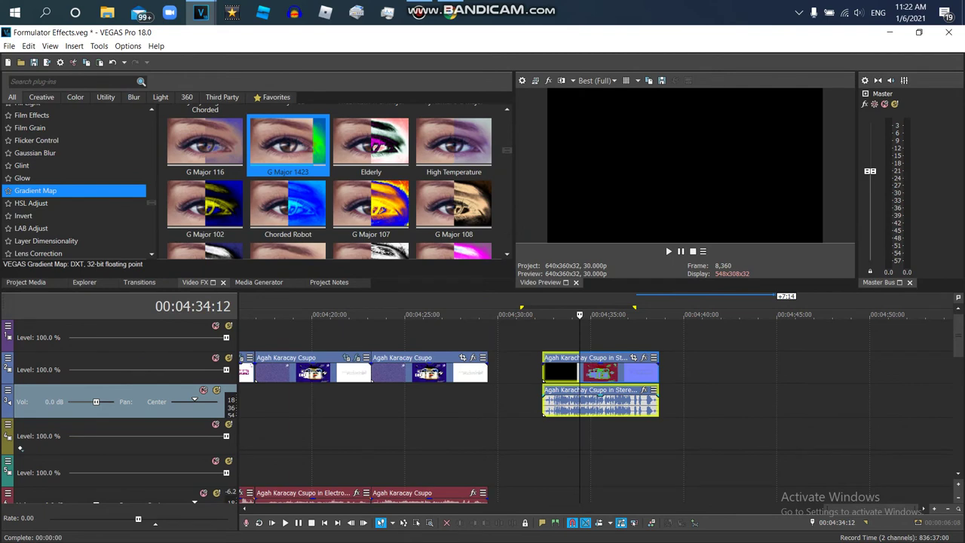
Step: Place the Stereo Interlacing clip directly after the last Csupo event, with its audio on the main audio track, and remove the emptied audio track
{"action": "left_click", "coordinate": [20, 449]}
{"action": "left_click_drag", "start_coordinate": [613, 407], "coordinate": [559, 494]}
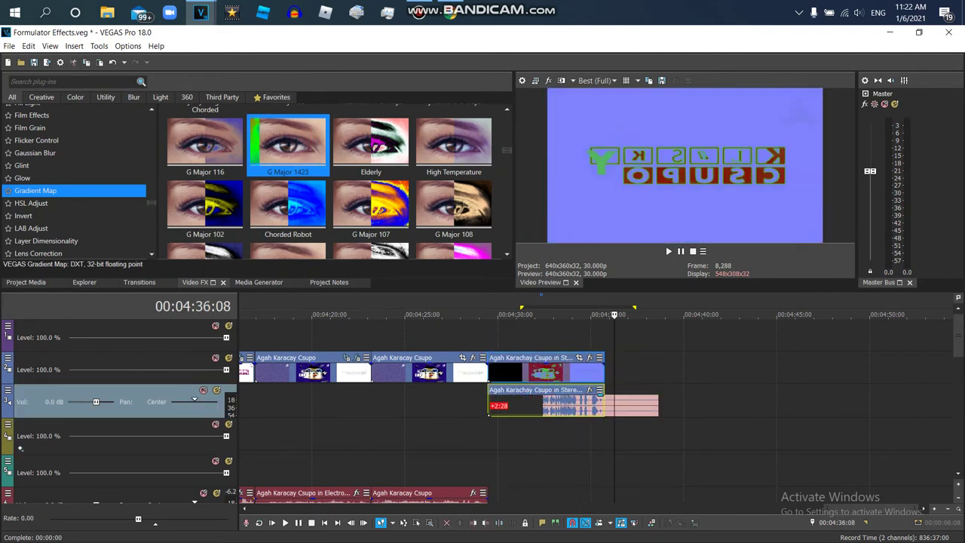
{"action": "right_click", "coordinate": [456, 400]}
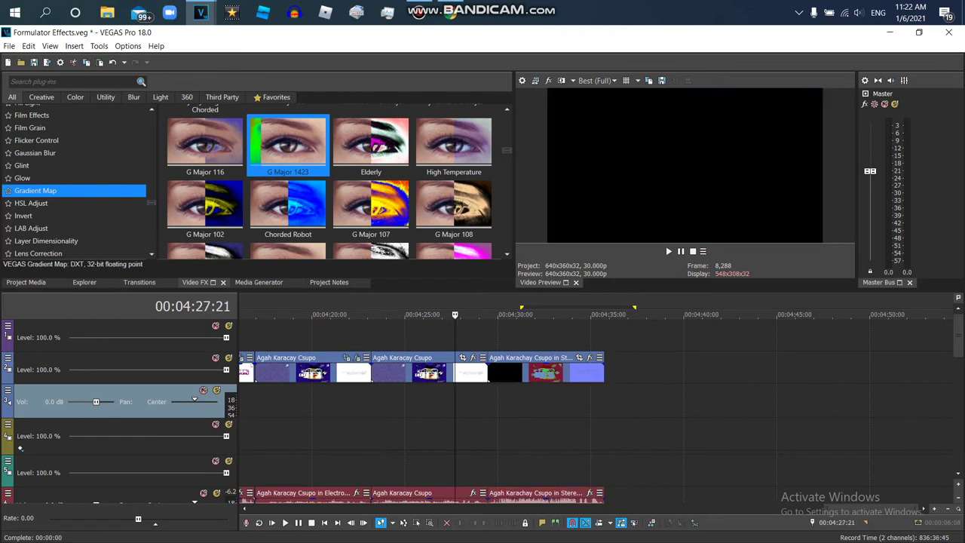
{"action": "left_click", "coordinate": [487, 312]}
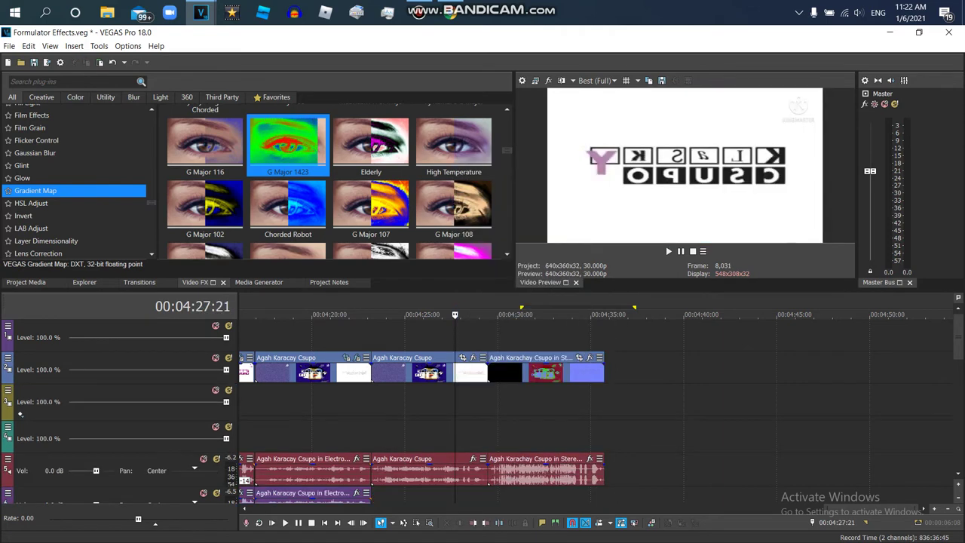
Step: Play the start of the Stereo Interlacing clip from about 00:04:30
{"action": "left_click", "coordinate": [501, 315]}
{"action": "key", "text": "space"}
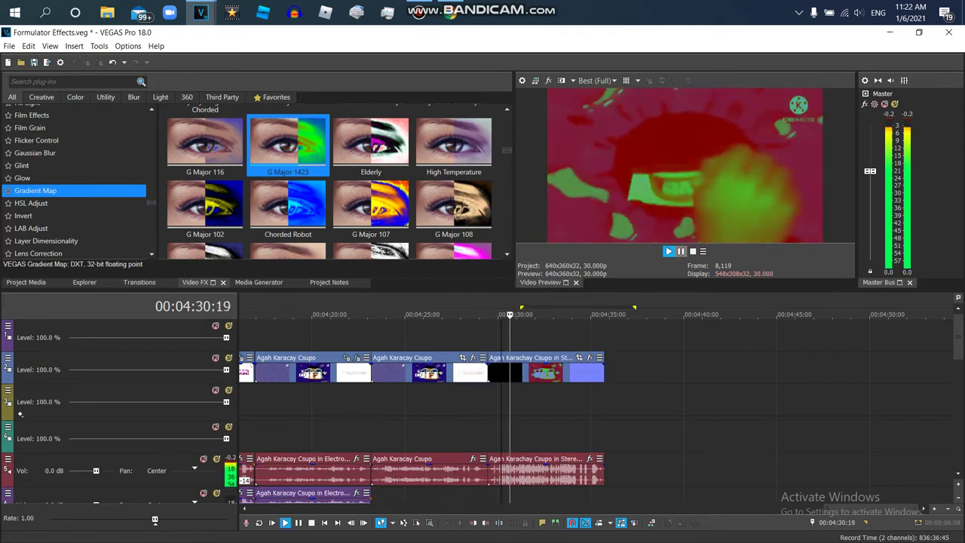
{"action": "key", "text": "Return"}
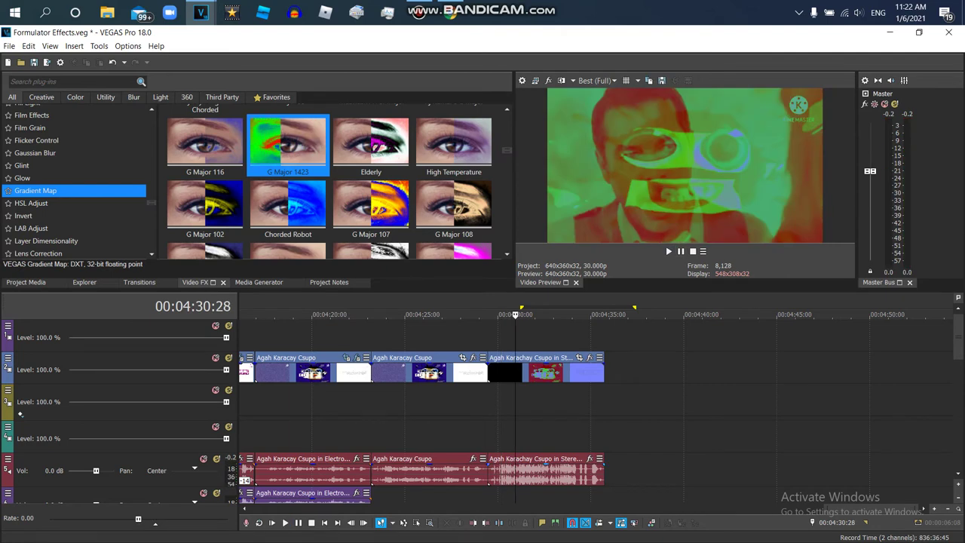
Step: Delete the Stereo Interlacing video and audio events from the end of the timeline
{"action": "left_click", "coordinate": [113, 461]}
{"action": "right_click", "coordinate": [571, 369]}
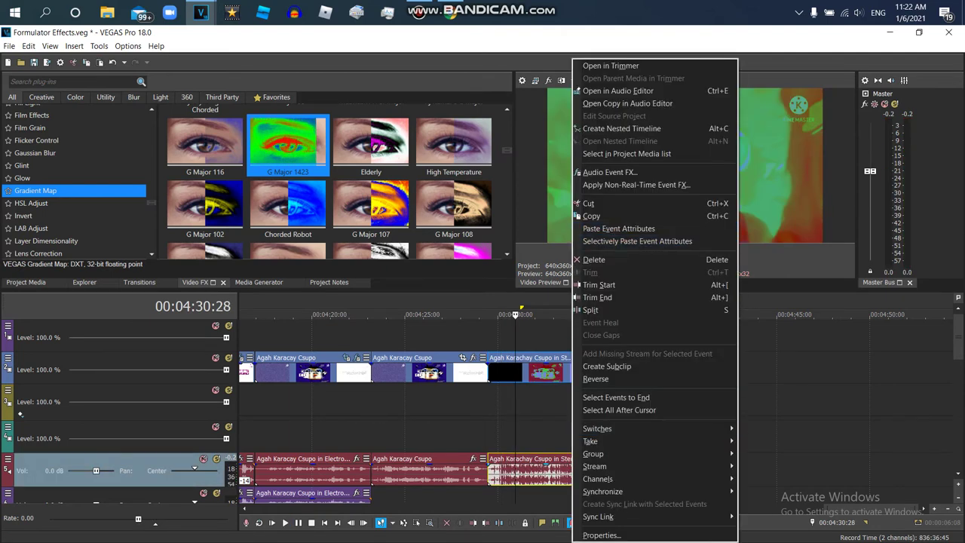
{"action": "left_click", "coordinate": [648, 260]}
Step: Try pasting the previously copied events at 00:04:30:28 and remove them again
{"action": "right_click", "coordinate": [520, 360]}
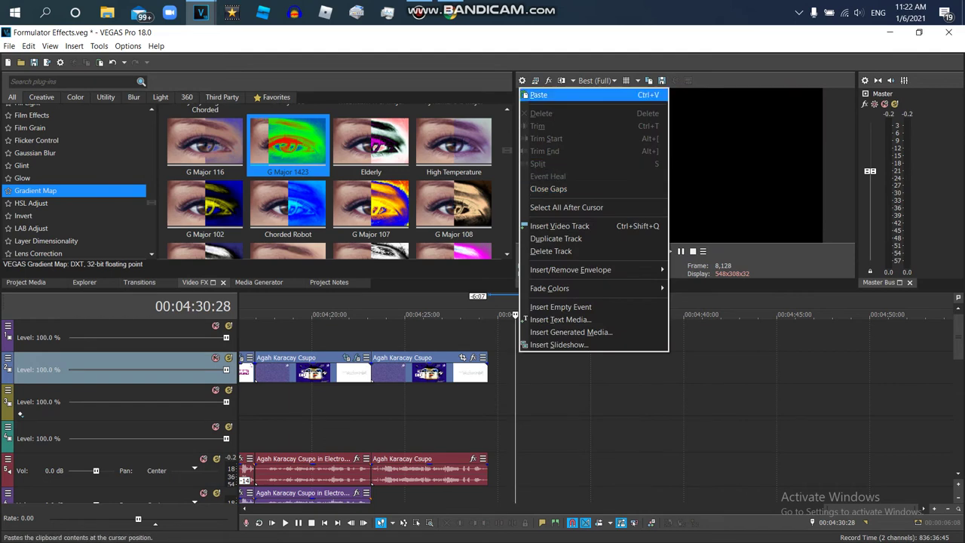
{"action": "left_click", "coordinate": [550, 94]}
{"action": "right_click", "coordinate": [572, 370]}
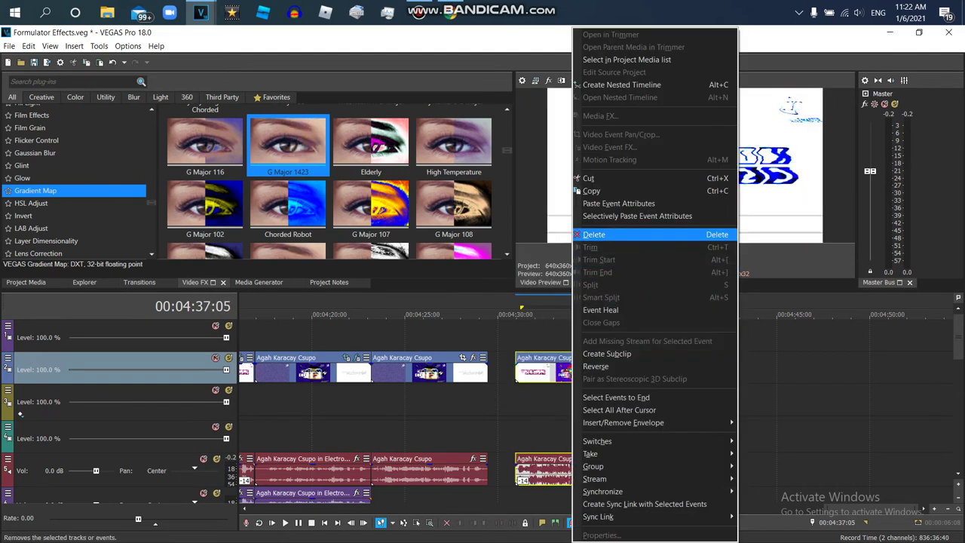
{"action": "left_click", "coordinate": [648, 246]}
Step: Copy the Clearer video event at about 00:04:11 together with its -14, -4 and +6 pitch audio events
{"action": "left_click_drag", "start_coordinate": [870, 508], "coordinate": [832, 508]}
{"action": "left_click", "coordinate": [417, 522]}
{"action": "left_click_drag", "start_coordinate": [500, 365], "coordinate": [485, 505]}
{"action": "right_click", "coordinate": [495, 377]}
{"action": "left_click", "coordinate": [508, 216]}
Step: Paste the copied Clearer events at the end of the timeline and align them directly after the last Csupo clip
{"action": "left_click", "coordinate": [797, 371]}
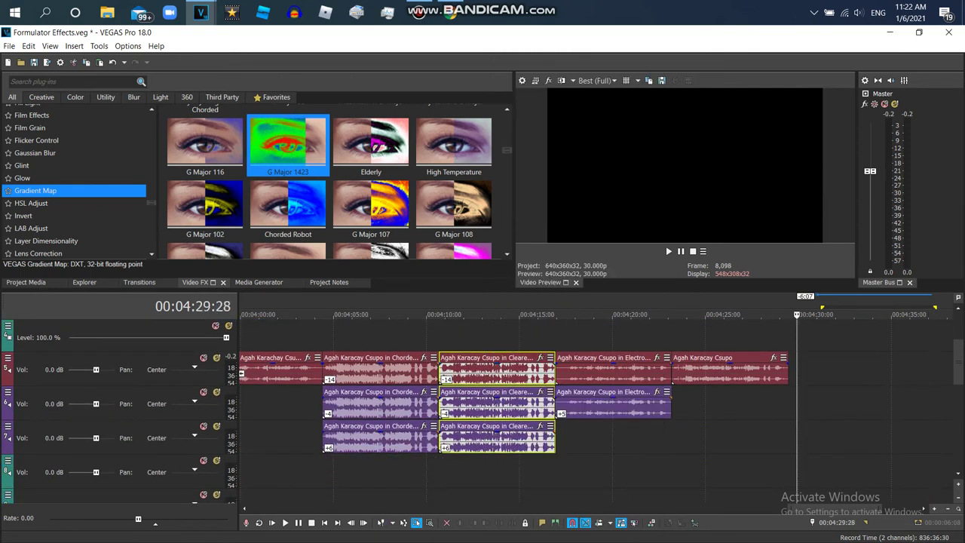
{"action": "scroll", "coordinate": [20, 382], "scroll_direction": "up", "scroll_amount": 3}
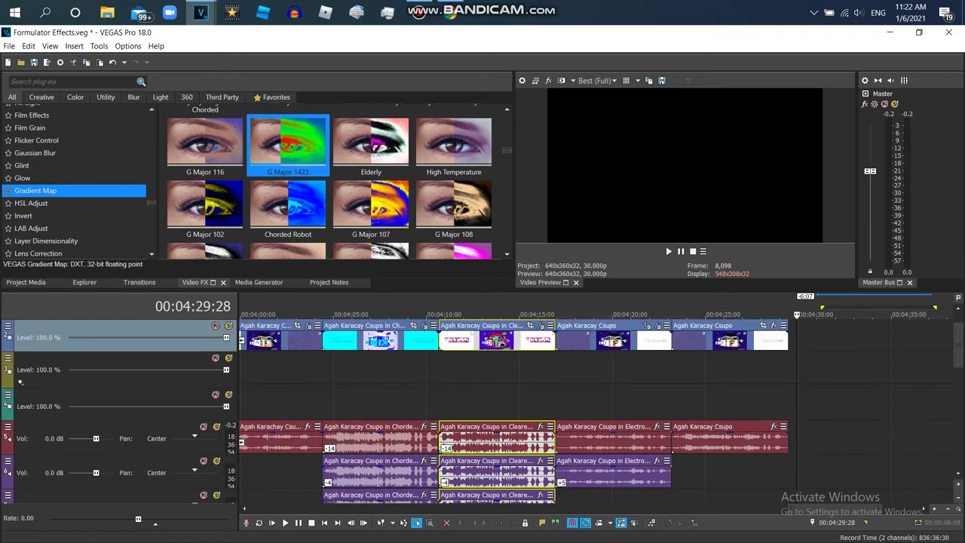
{"action": "right_click", "coordinate": [820, 338]}
{"action": "left_click", "coordinate": [838, 80]}
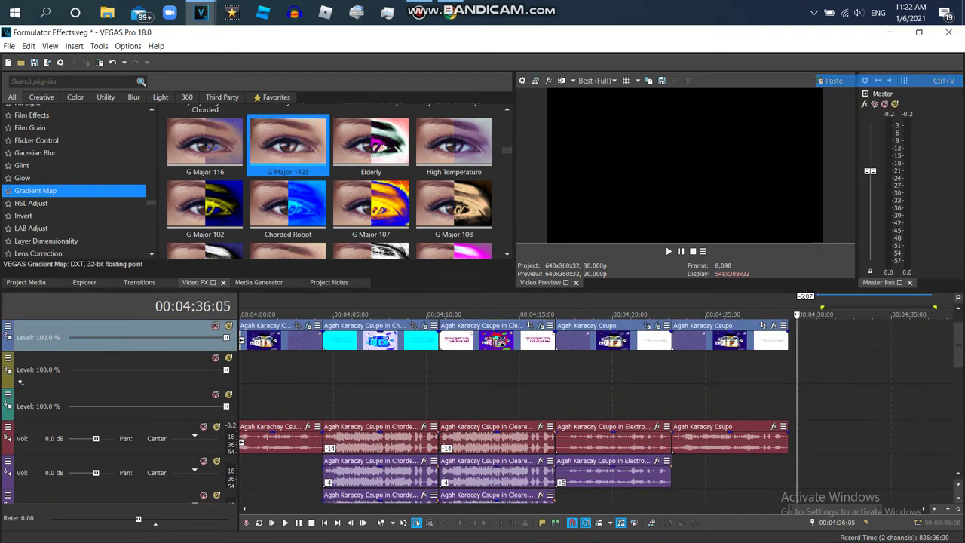
{"action": "left_click_drag", "start_coordinate": [839, 341], "coordinate": [830, 341]}
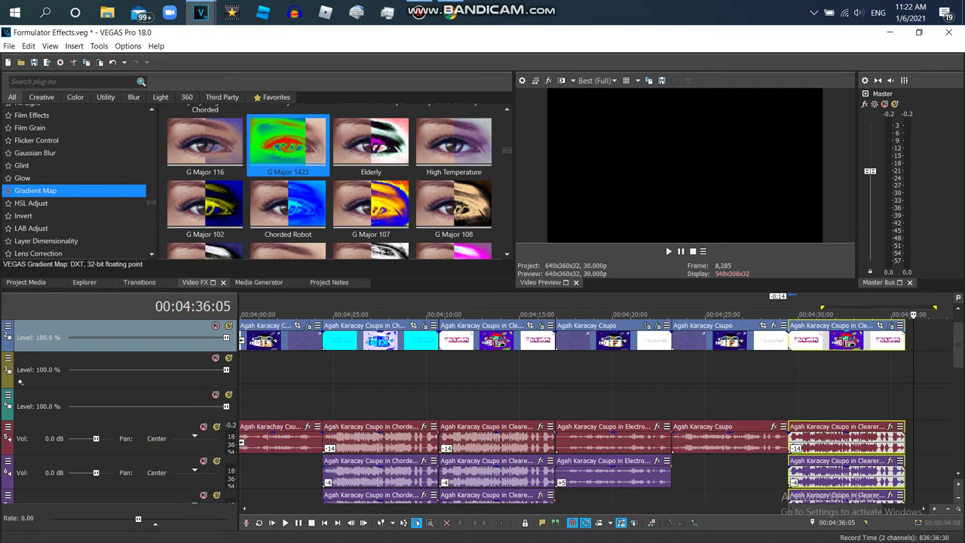
Step: Show the project media and reverse the pasted Clearer video and its pitched audio events
{"action": "left_click", "coordinate": [30, 283]}
{"action": "right_click", "coordinate": [836, 339]}
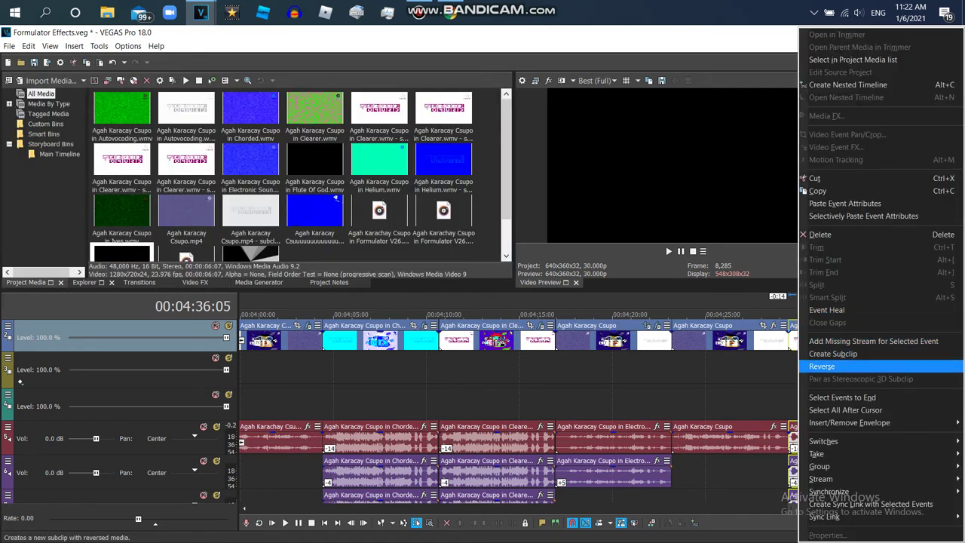
{"action": "left_click", "coordinate": [822, 366]}
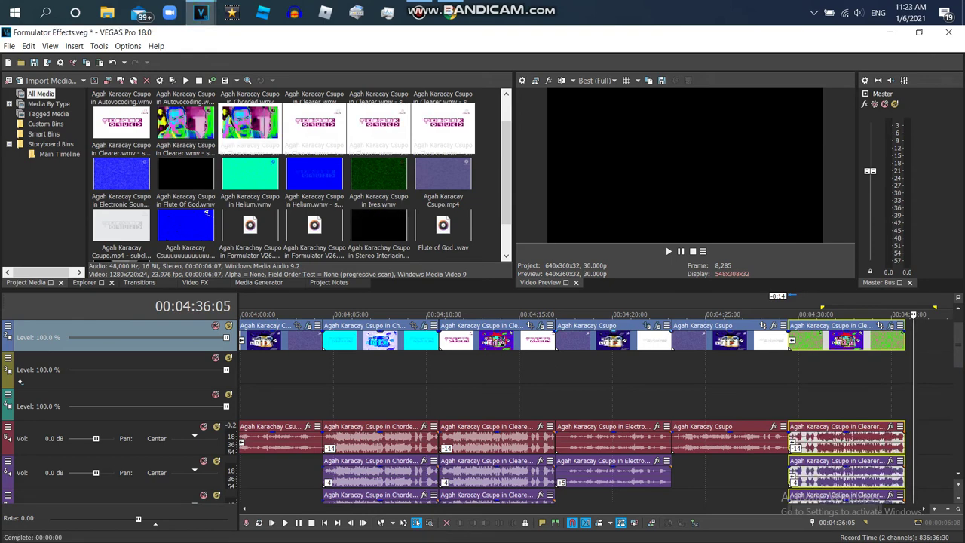
Step: Replace the reversed Clearer subclip (5) in the project media with the Csupo in Stereo Interlacing WMV file
{"action": "left_click", "coordinate": [935, 510]}
{"action": "left_click", "coordinate": [935, 510]}
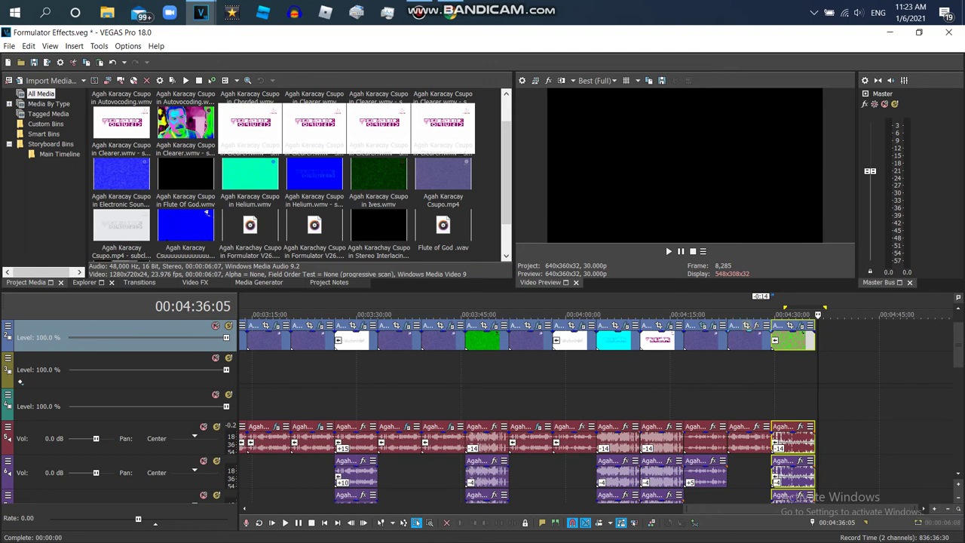
{"action": "left_click", "coordinate": [779, 340]}
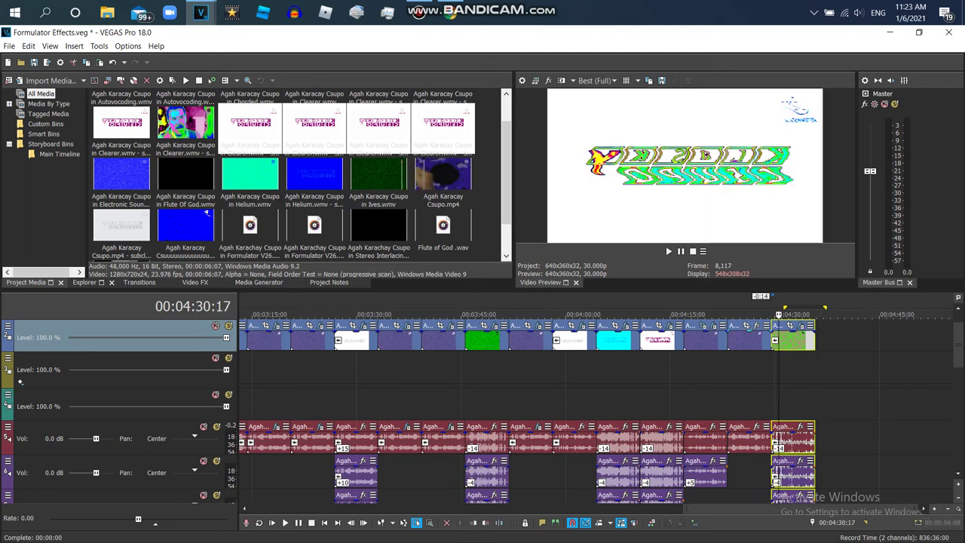
{"action": "right_click", "coordinate": [269, 120]}
{"action": "left_click", "coordinate": [296, 346]}
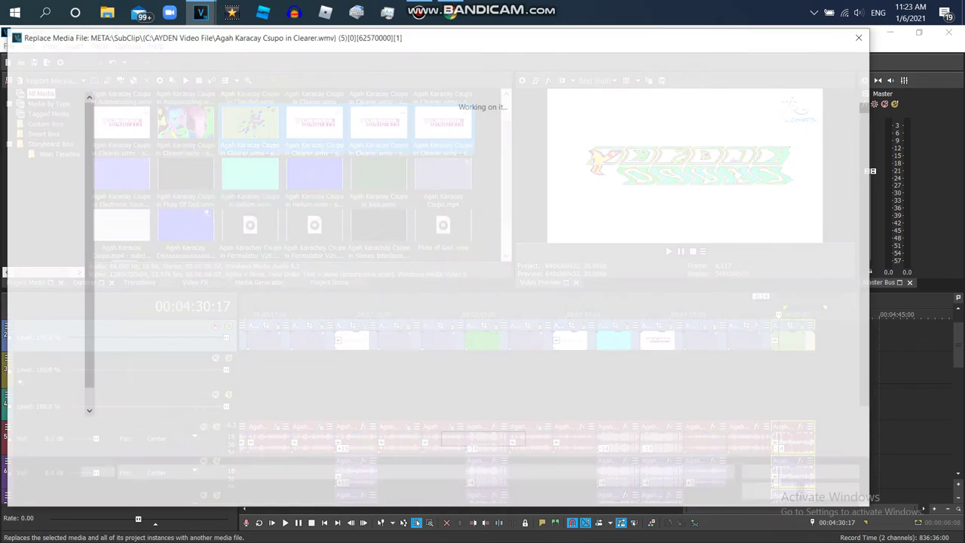
{"action": "type", "text": "aga"}
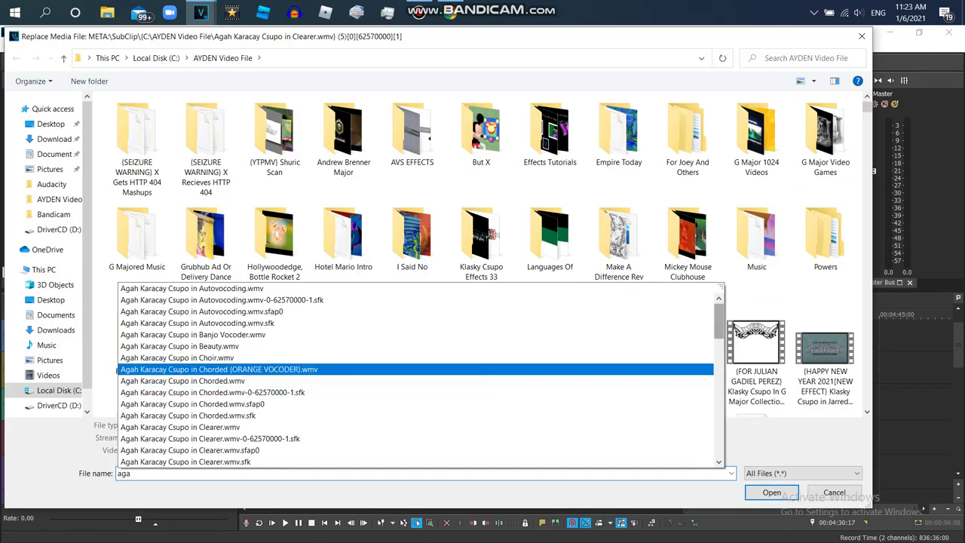
{"action": "left_click_drag", "start_coordinate": [719, 323], "coordinate": [718, 445]}
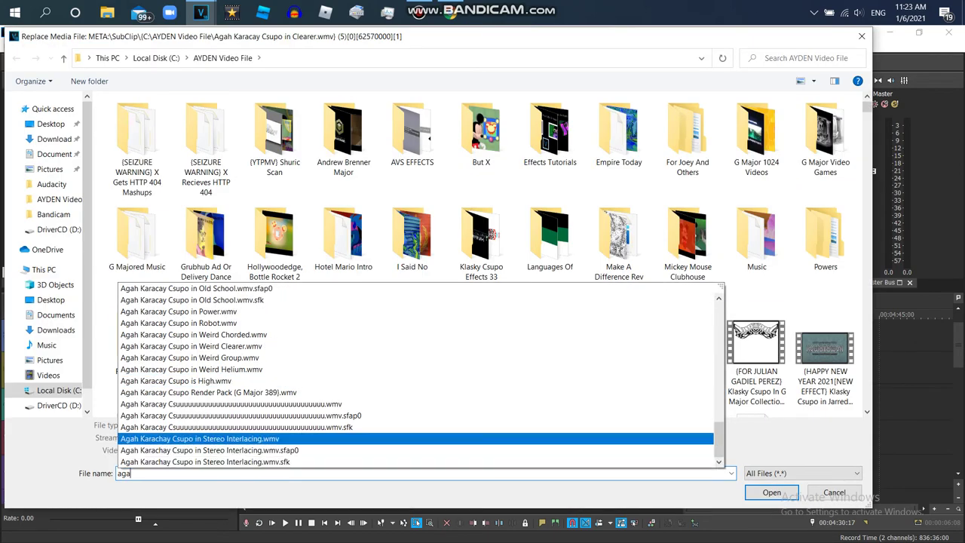
{"action": "left_click", "coordinate": [603, 439]}
{"action": "key", "text": "Return"}
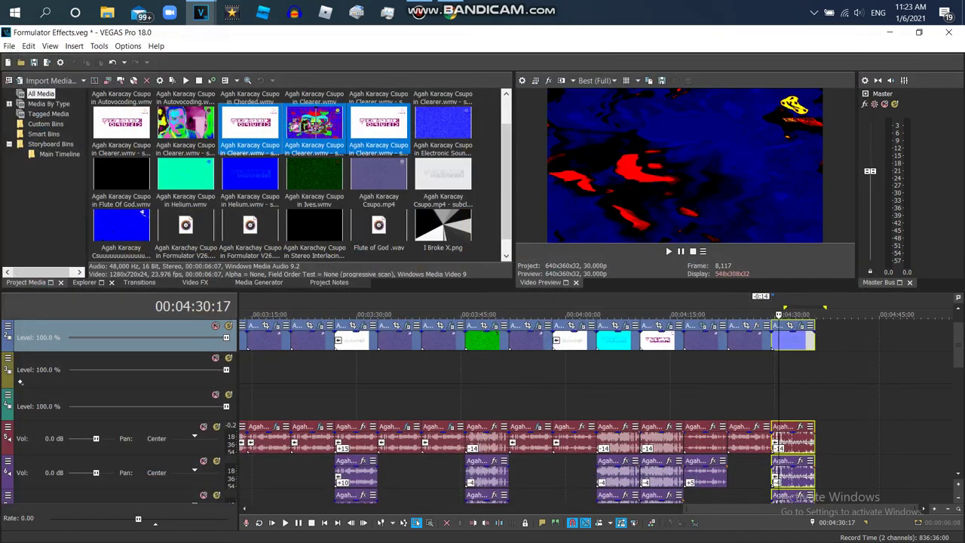
Step: Replace the reversed Clearer subclip (6) in the project media with the same Stereo Interlacing WMV file
{"action": "right_click", "coordinate": [269, 141]}
{"action": "left_click", "coordinate": [293, 365]}
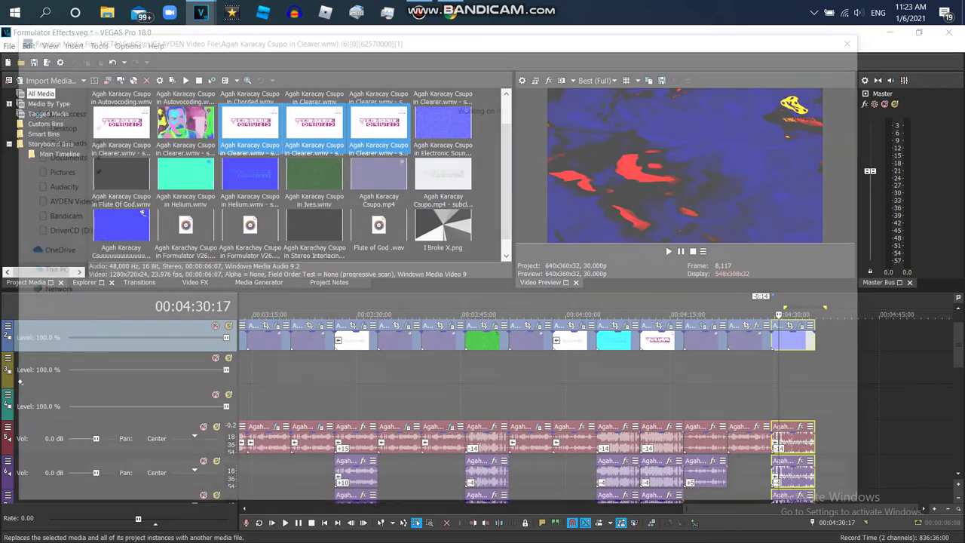
{"action": "type", "text": "aga"}
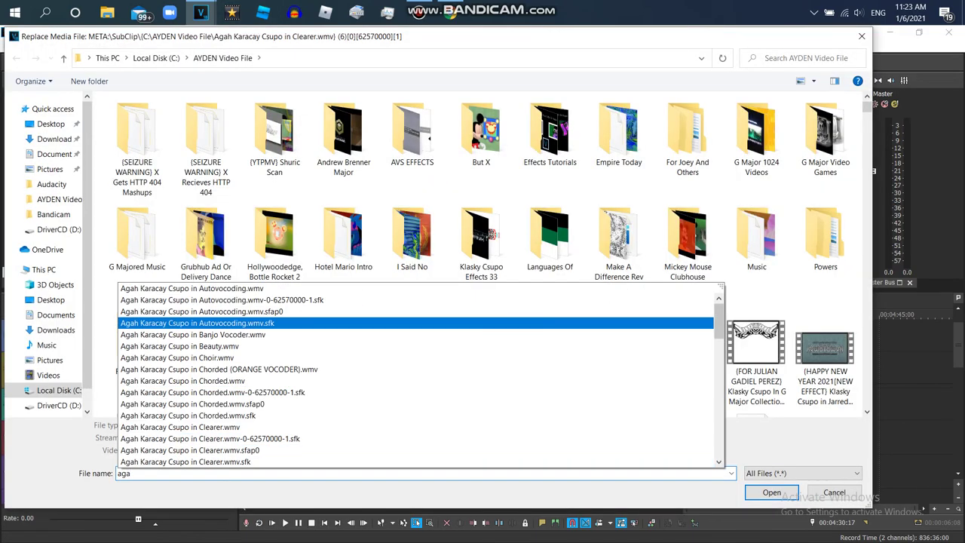
{"action": "scroll", "coordinate": [415, 377], "scroll_direction": "down", "scroll_amount": 5}
{"action": "left_click", "coordinate": [199, 438]}
{"action": "key", "text": "Return"}
Step: Replace the reversed Clearer subclip (7) in the project media with the Stereo Interlacing WMV file
{"action": "right_click", "coordinate": [260, 131]}
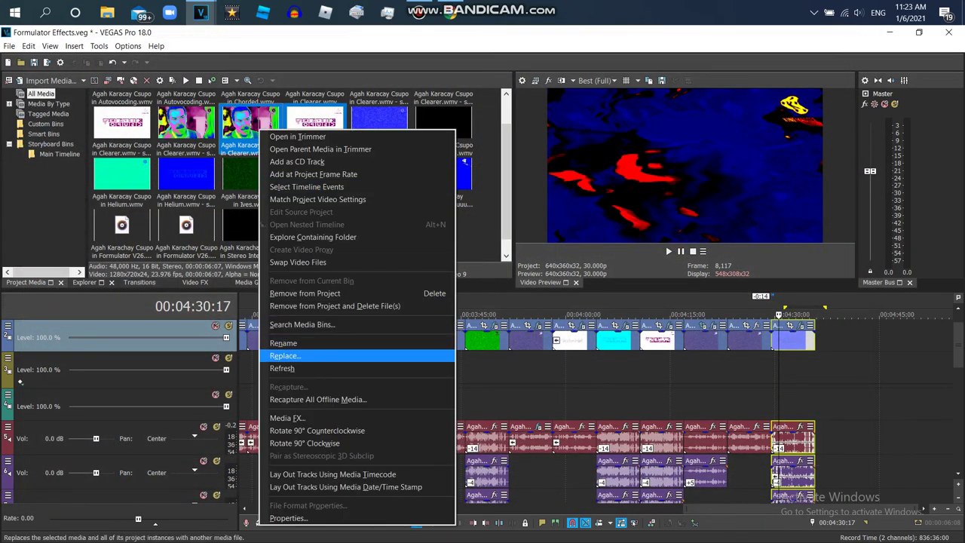
{"action": "left_click", "coordinate": [285, 355]}
{"action": "type", "text": "aga"}
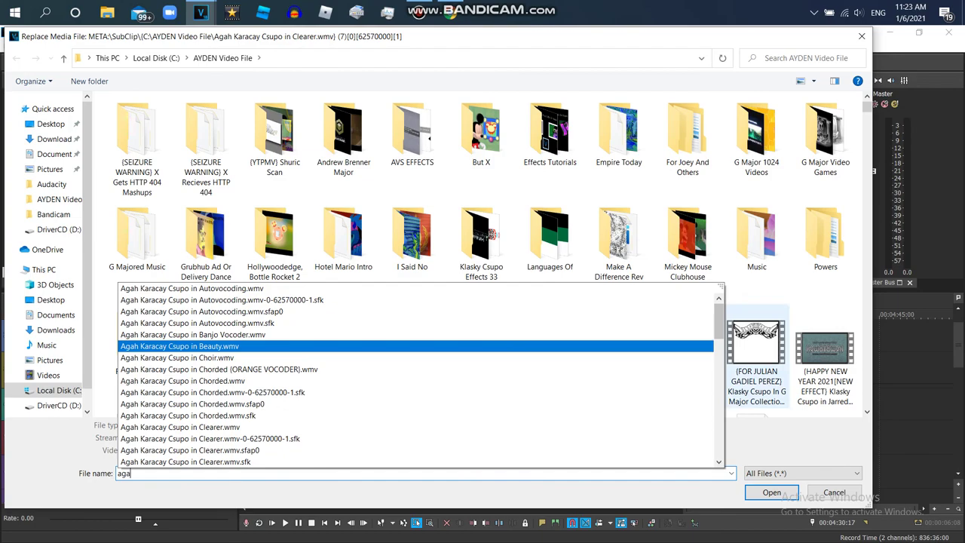
{"action": "scroll", "coordinate": [415, 377], "scroll_direction": "down", "scroll_amount": 10}
{"action": "left_click", "coordinate": [209, 450]}
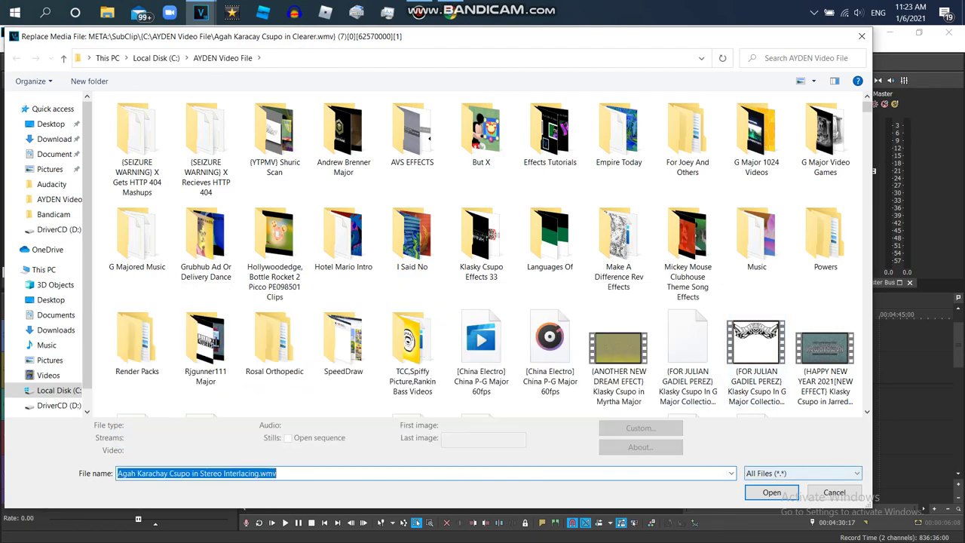
{"action": "key", "text": "Return"}
Step: Replace the last reversed Clearer subclip, number (8), with the Stereo Interlacing WMV file
{"action": "right_click", "coordinate": [257, 133]}
{"action": "left_click", "coordinate": [284, 358]}
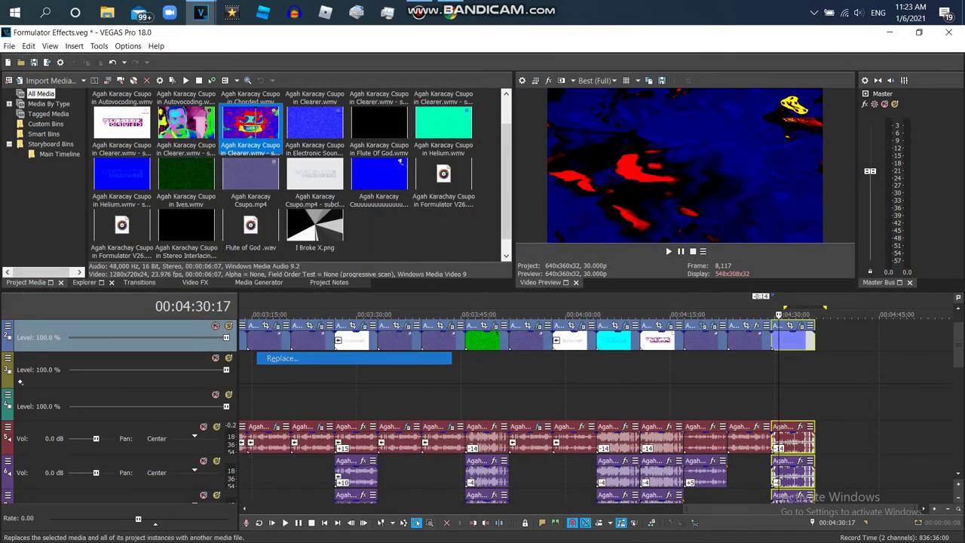
{"action": "type", "text": "aga"}
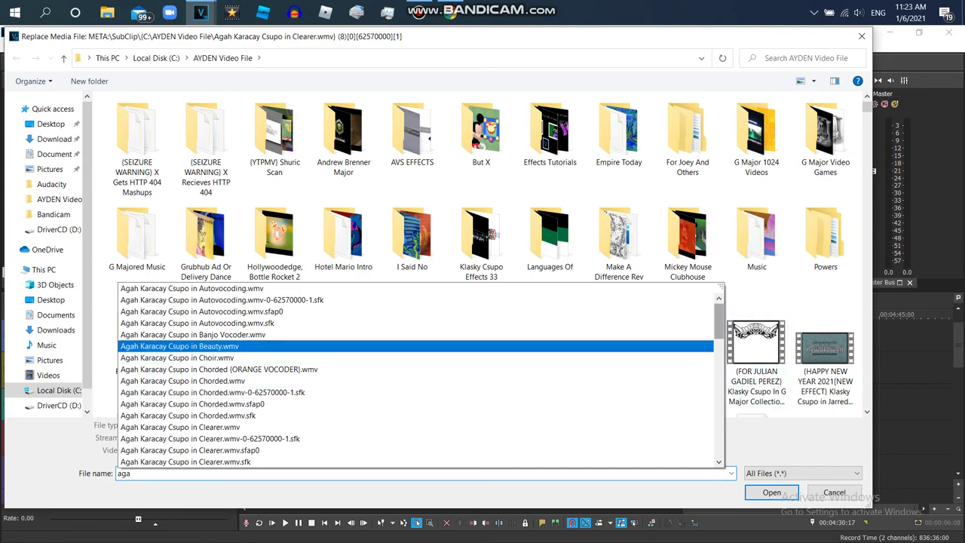
{"action": "scroll", "coordinate": [414, 377], "scroll_direction": "down", "scroll_amount": 10}
{"action": "left_click", "coordinate": [209, 439]}
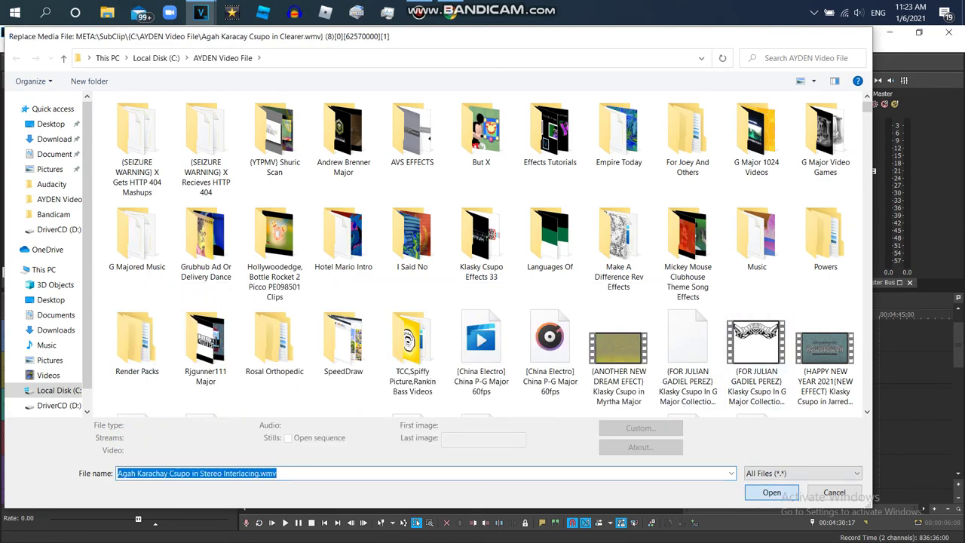
{"action": "key", "text": "Return"}
Step: Preview the last timeline clip from 00:04:30:17 and compare it with the Formulator V43 video on YouTube in Chrome
{"action": "key", "text": "space"}
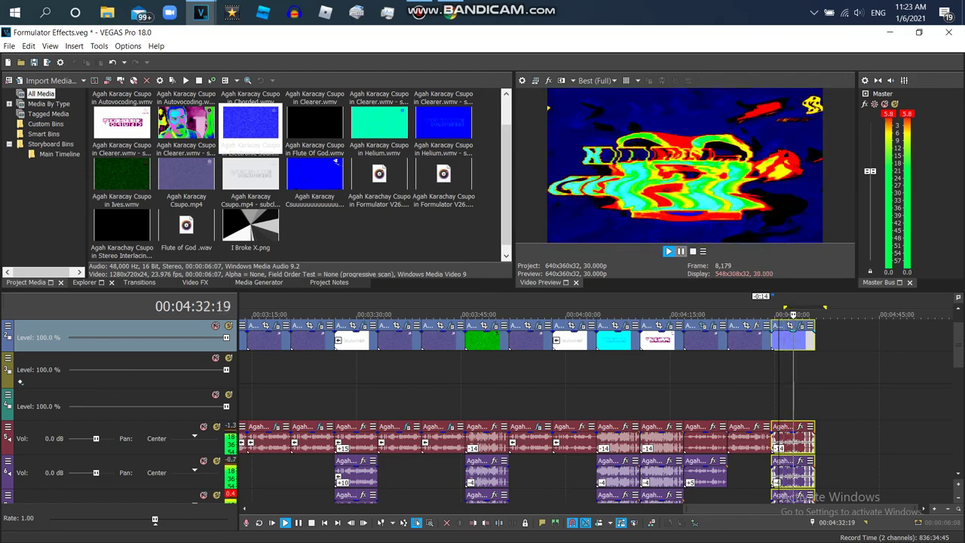
{"action": "key", "text": "Return"}
{"action": "key", "text": "alt+Tab"}
{"action": "key", "text": "space"}
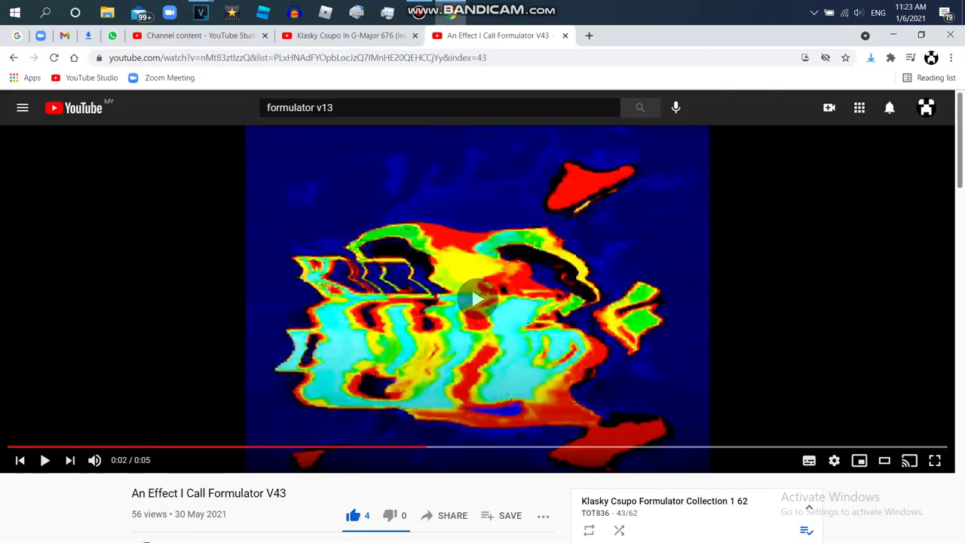
Step: Open the An Effect I Call Formulator V45 video from the playlist and pause it after a brief look
{"action": "scroll", "coordinate": [483, 302], "scroll_direction": "down", "scroll_amount": 4}
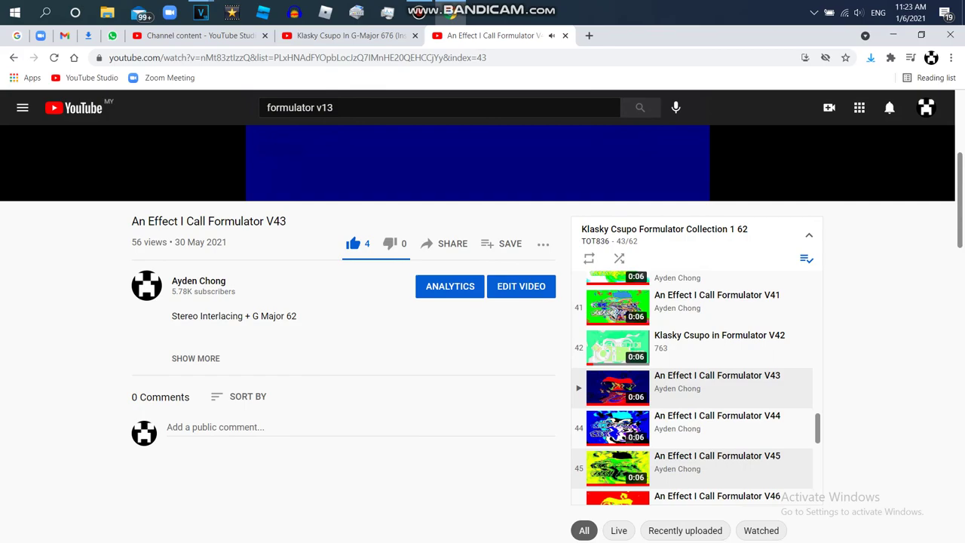
{"action": "left_click", "coordinate": [716, 467]}
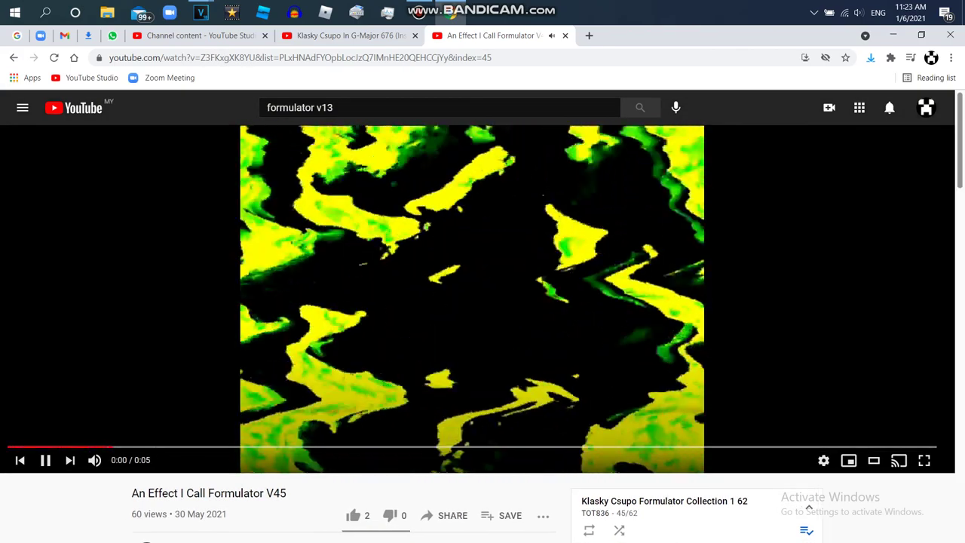
{"action": "key", "text": "space"}
Step: Switch back to the Formulator Effects project in VEGAS Pro, duplicate the last clip with its pitched audio, and align the copy directly after it
{"action": "mouse_move", "coordinate": [200, 12]}
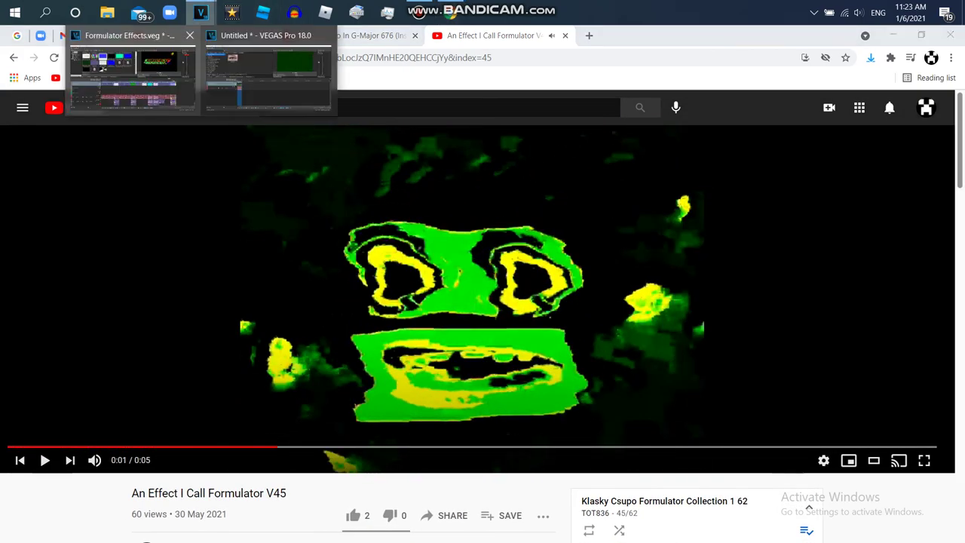
{"action": "left_click", "coordinate": [129, 79]}
{"action": "right_click", "coordinate": [785, 340]}
{"action": "left_click", "coordinate": [814, 190]}
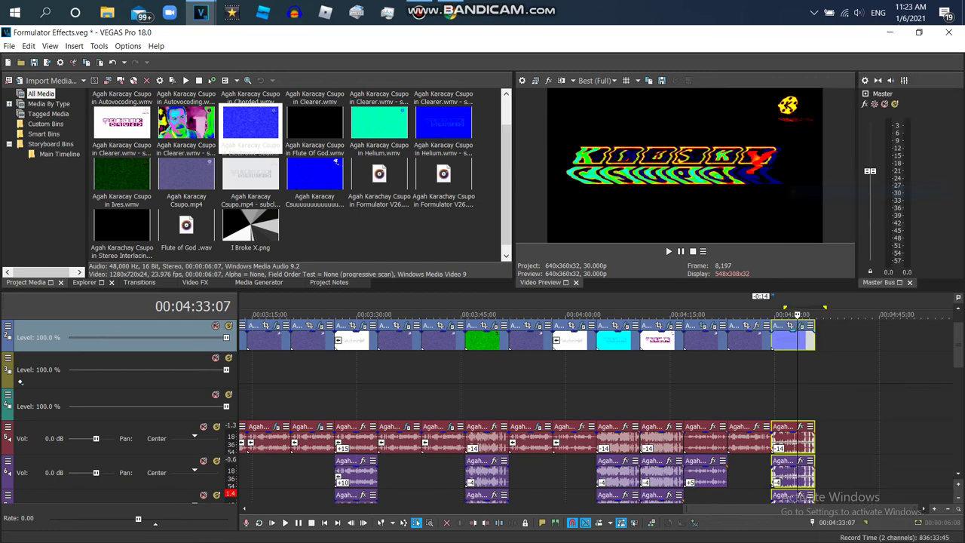
{"action": "left_click", "coordinate": [834, 341]}
{"action": "right_click", "coordinate": [833, 340]}
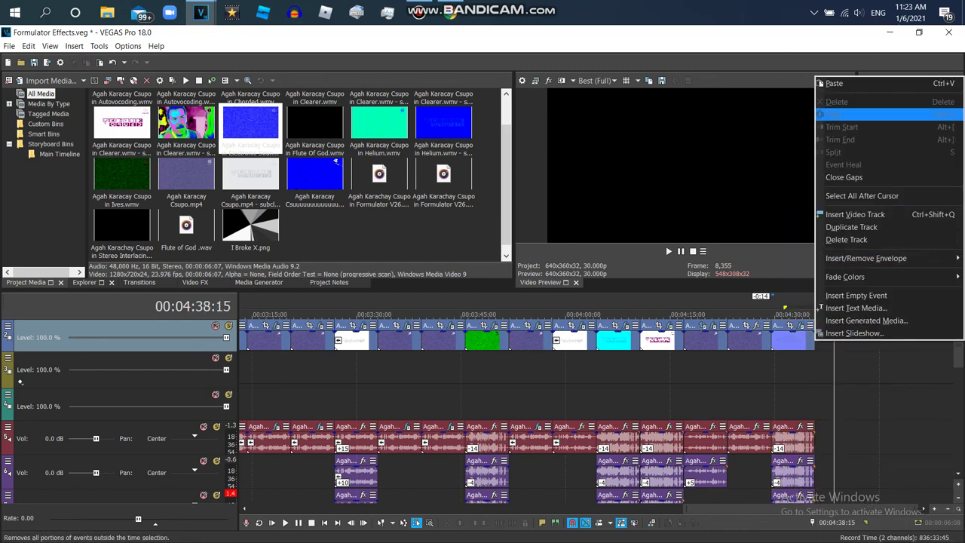
{"action": "left_click", "coordinate": [834, 83]}
{"action": "left_click_drag", "start_coordinate": [852, 341], "coordinate": [832, 340]}
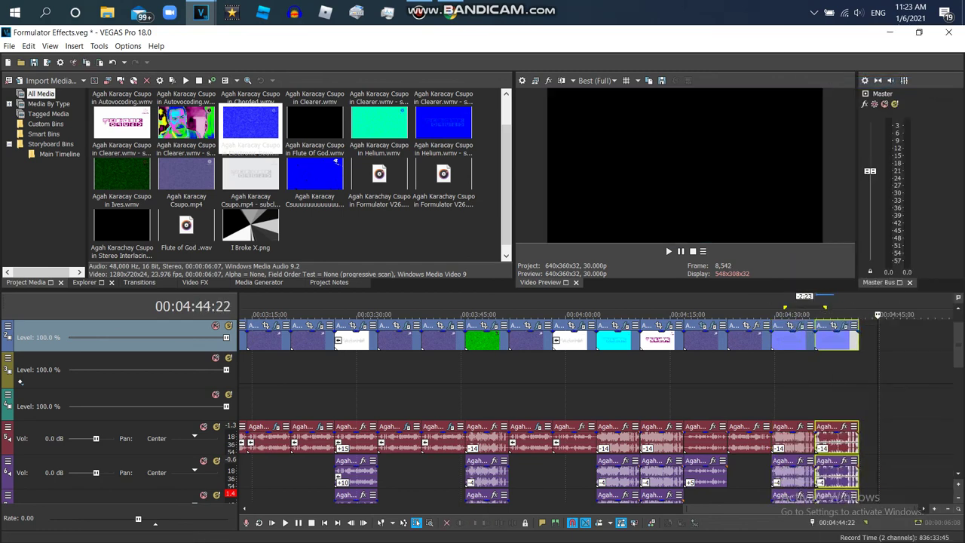